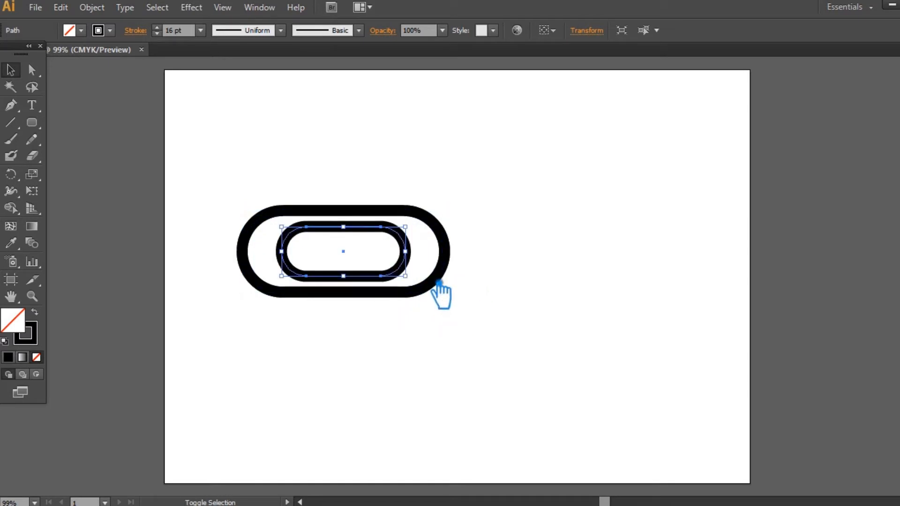
# Step: Extend the inner rounded shape's left end by moving only its left-end anchor points left toward the outer shape's left edge
pyautogui.press('a')
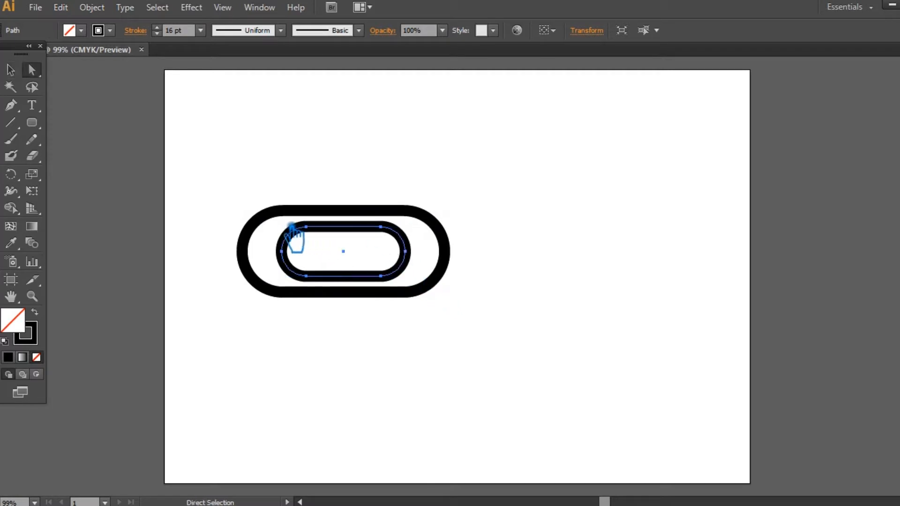
pyautogui.click(331, 283)
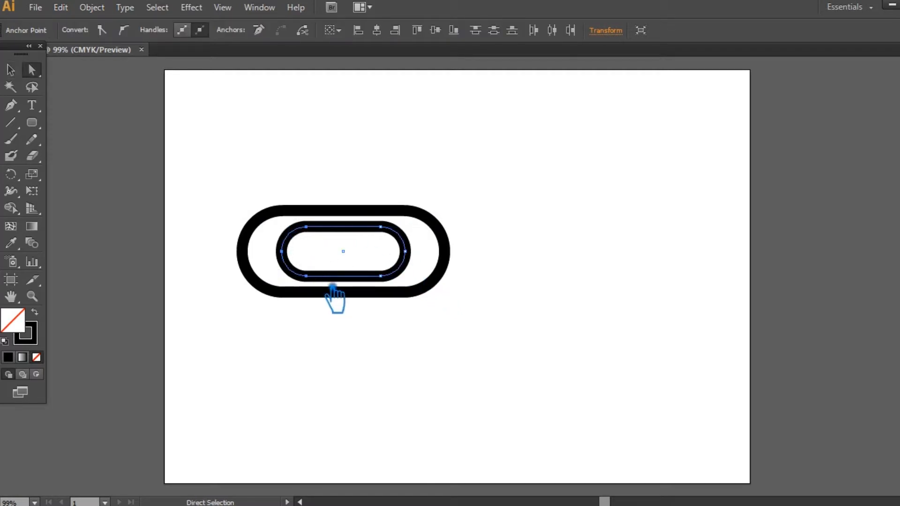
pyautogui.hotkey('shift', 'Left')
pyautogui.hotkey('shift', 'Left')
pyautogui.hotkey('shift', 'Left')
pyautogui.hotkey('shift', 'Left')
pyautogui.hotkey('shift', 'Left')
pyautogui.hotkey('shift', 'Left')
pyautogui.hotkey('shift', 'Left')
pyautogui.hotkey('shift', 'Left')
pyautogui.hotkey('shift', 'Left')
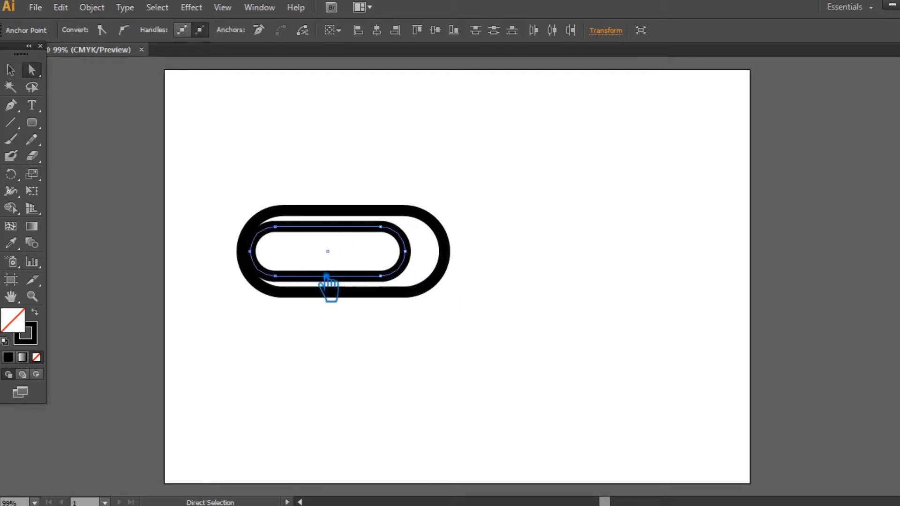
# Step: Extend the inner rounded shape's right end by moving its right-end anchor points right, leaving a narrow gap inside the outer shape
pyautogui.moveTo(418, 283); pyautogui.dragTo(381, 227)
pyautogui.hotkey('shift', 'Right')
pyautogui.hotkey('shift', 'Right')
pyautogui.hotkey('shift', 'Right')
pyautogui.hotkey('shift', 'Right')
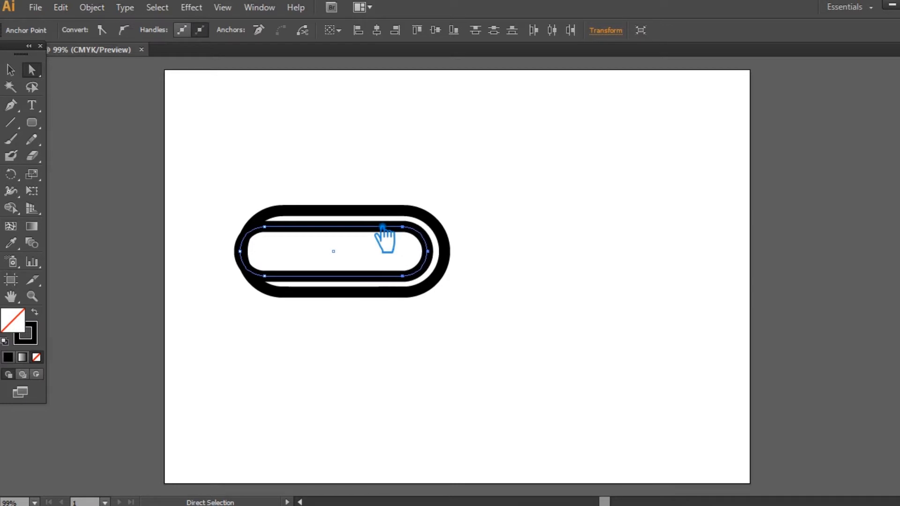
# Step: Scale the inner rounded shape down slightly about its centre and nudge it right so its left end overlaps the outer outline
pyautogui.click(11, 69)
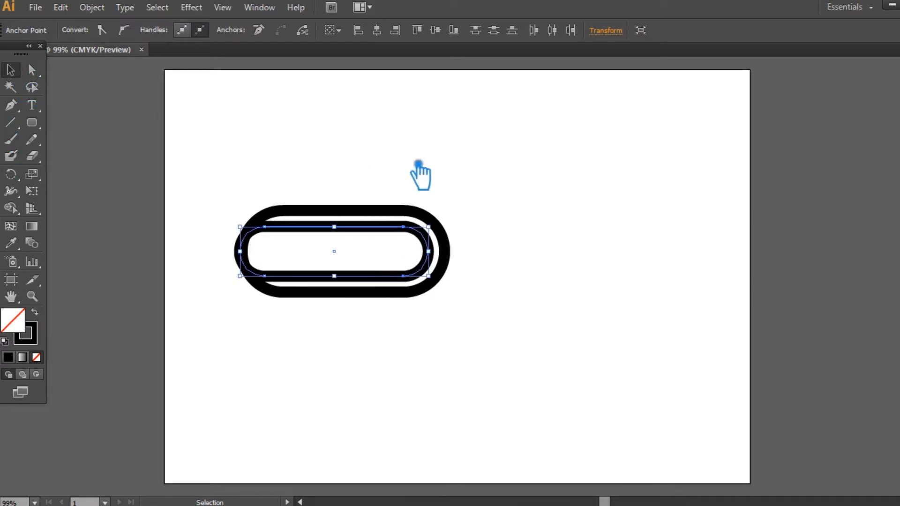
pyautogui.click(389, 161)
pyautogui.click(396, 230)
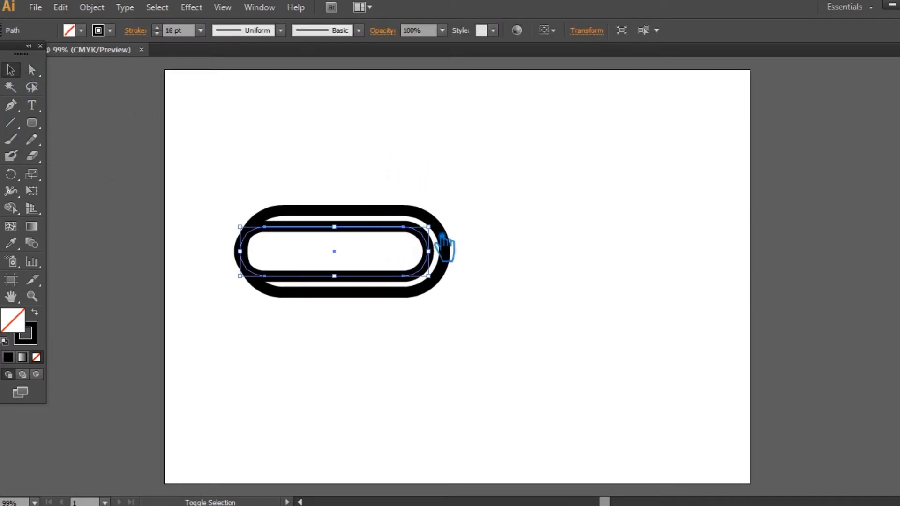
pyautogui.moveTo(441, 234); pyautogui.dragTo(436, 233)
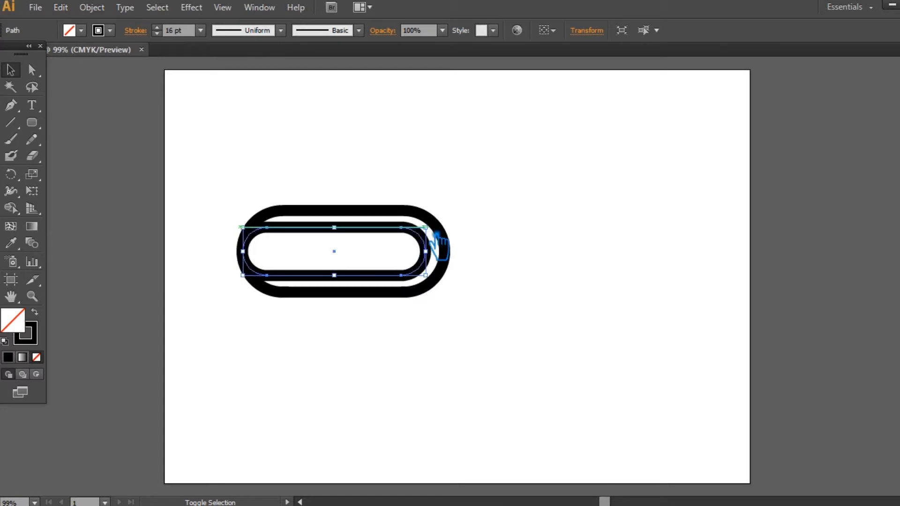
pyautogui.moveTo(425, 240); pyautogui.dragTo(441, 238)
pyautogui.press('Right')
pyautogui.press('Right')
pyautogui.press('Right')
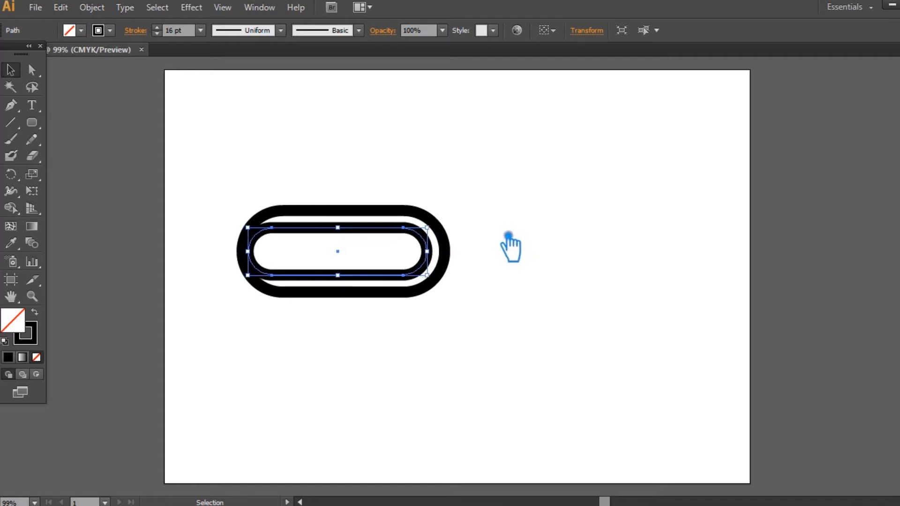
pyautogui.click(509, 235)
# Step: Duplicate the outer rounded shape and enlarge the copy about its centre to form a third, outermost outline
pyautogui.click(309, 237)
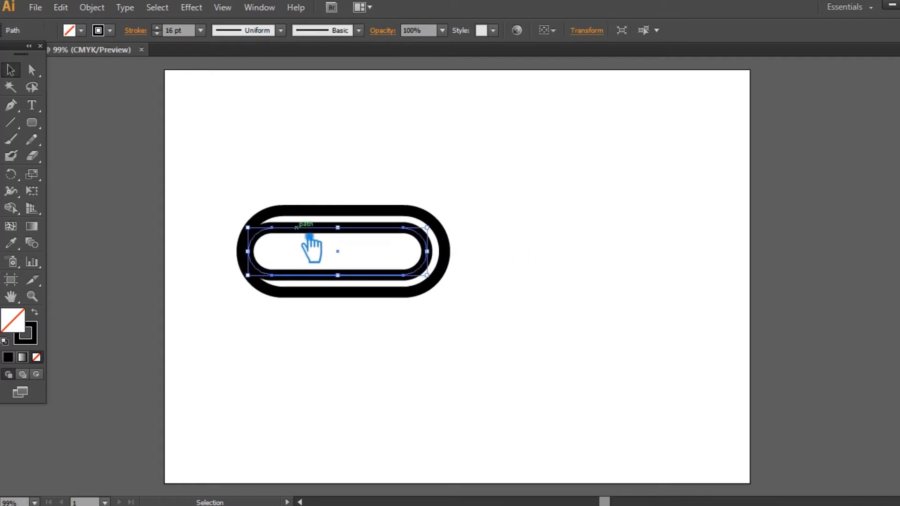
pyautogui.press('a')
pyautogui.click(453, 240)
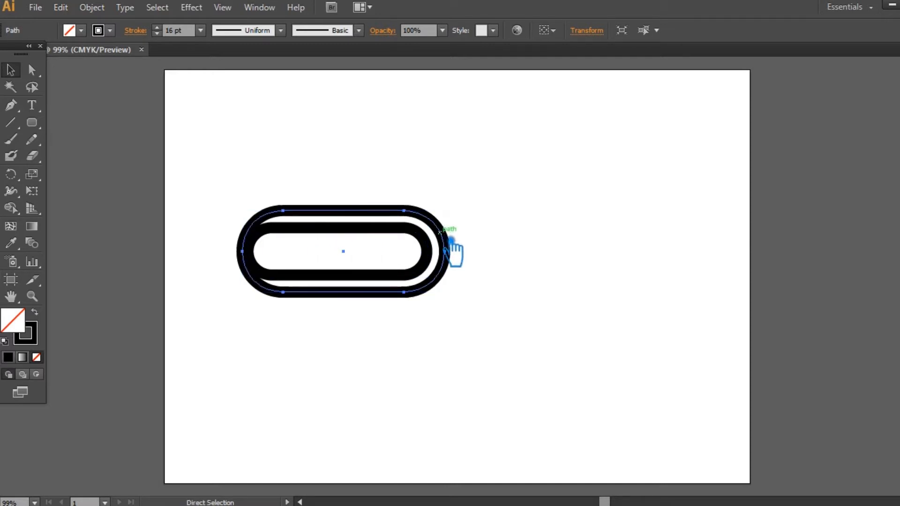
pyautogui.press('ctrl')
pyautogui.moveTo(455, 217); pyautogui.dragTo(500, 209)
pyautogui.click(552, 225)
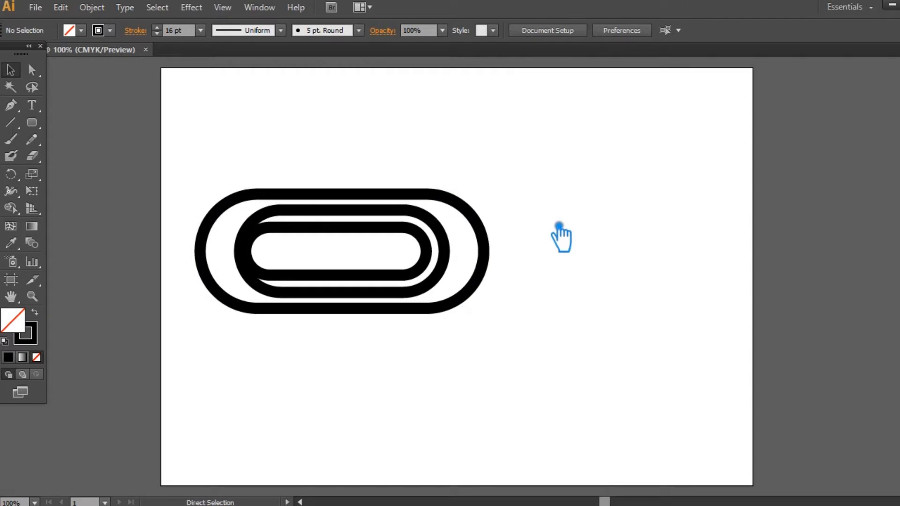
# Step: Enlarge the outermost rounded shape slightly about its centre to even the gaps along its long sides
pyautogui.hotkey('ctrl', '+')
pyautogui.click(496, 201)
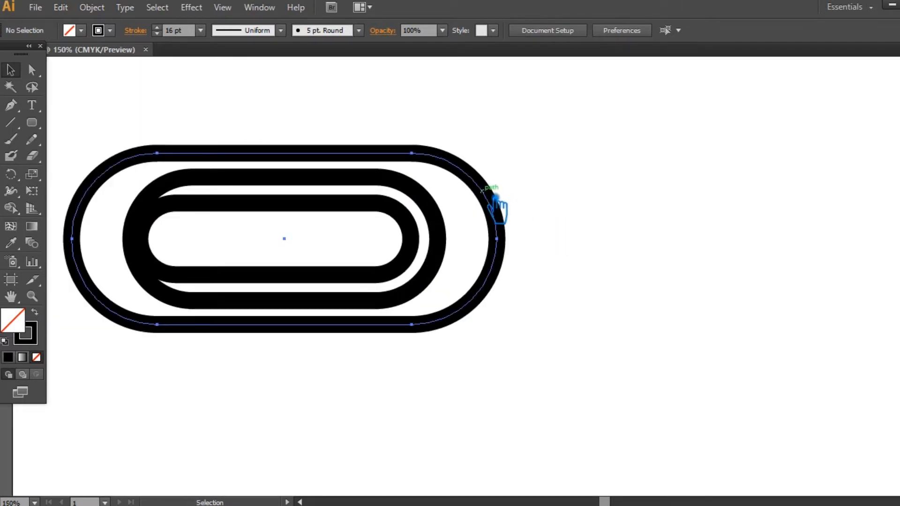
pyautogui.moveTo(507, 159); pyautogui.dragTo(517, 151)
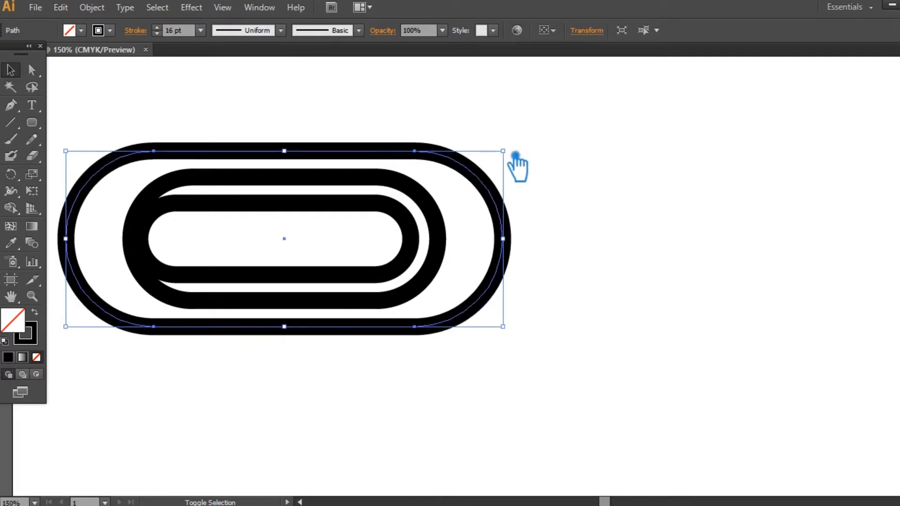
pyautogui.click(596, 191)
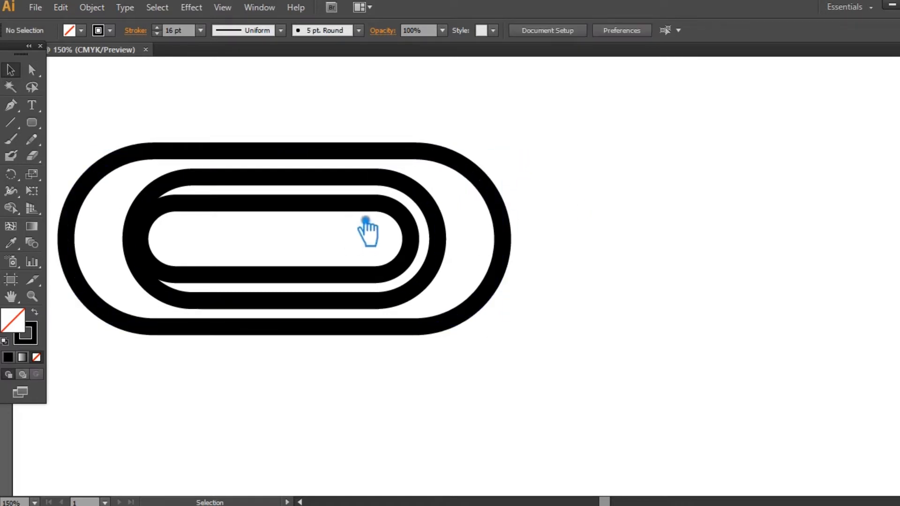
# Step: Move the outermost rounded shape left until its right-end gap to the middle shape matches the gap between the inner shapes
pyautogui.click(497, 305)
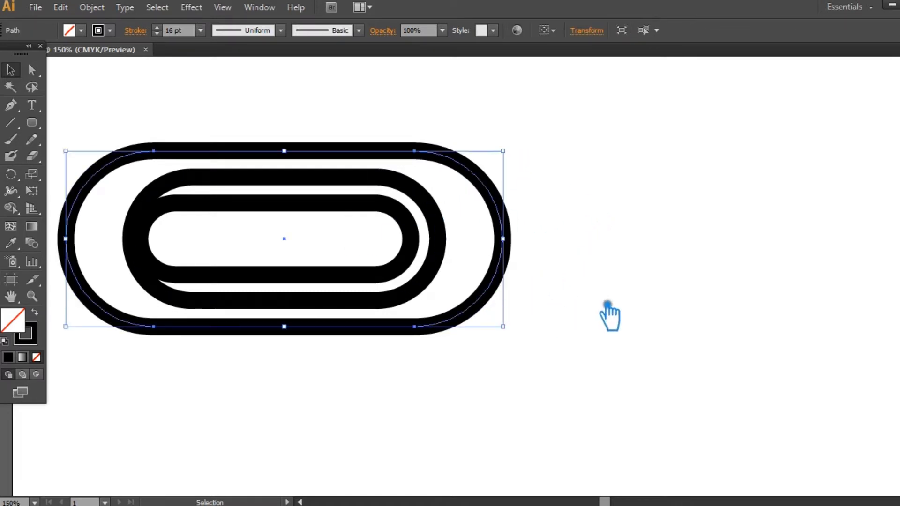
pyautogui.press('Left')
pyautogui.press('Left')
pyautogui.press('Left')
pyautogui.press('Left')
pyautogui.press('Left')
pyautogui.press('Left')
pyautogui.press('Left')
pyautogui.press('Left')
pyautogui.press('Left')
pyautogui.press('Left')
pyautogui.press('Left')
pyautogui.press('Left')
pyautogui.press('Left')
pyautogui.press('Left')
pyautogui.press('Left')
pyautogui.press('Left')
pyautogui.press('Left')
pyautogui.press('Left')
pyautogui.press('Left')
pyautogui.press('Left')
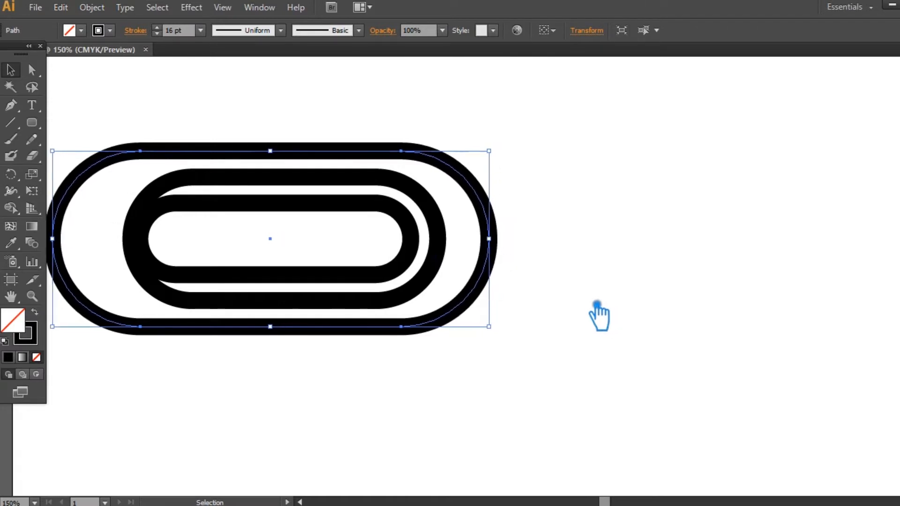
pyautogui.press('Left')
pyautogui.press('Left')
pyautogui.press('Left')
pyautogui.press('Left')
pyautogui.press('Left')
pyautogui.press('Left')
pyautogui.press('Left')
pyautogui.press('Left')
pyautogui.press('Left')
pyautogui.press('Left')
pyautogui.press('Left')
pyautogui.press('Left')
pyautogui.press('Left')
pyautogui.press('Left')
pyautogui.press('Left')
pyautogui.press('Left')
pyautogui.press('Left')
pyautogui.press('Left')
pyautogui.press('Left')
pyautogui.press('Left')
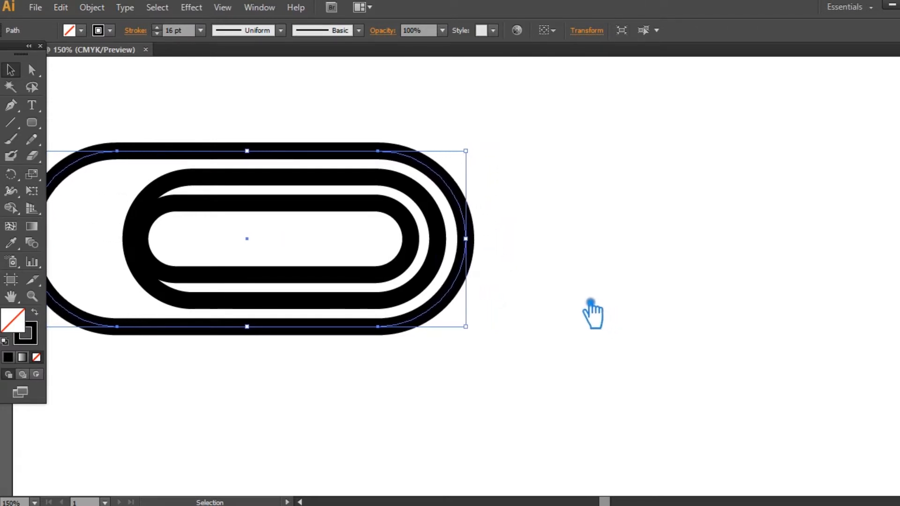
pyautogui.press('Left')
pyautogui.press('Left')
pyautogui.press('Left')
pyautogui.click(589, 312)
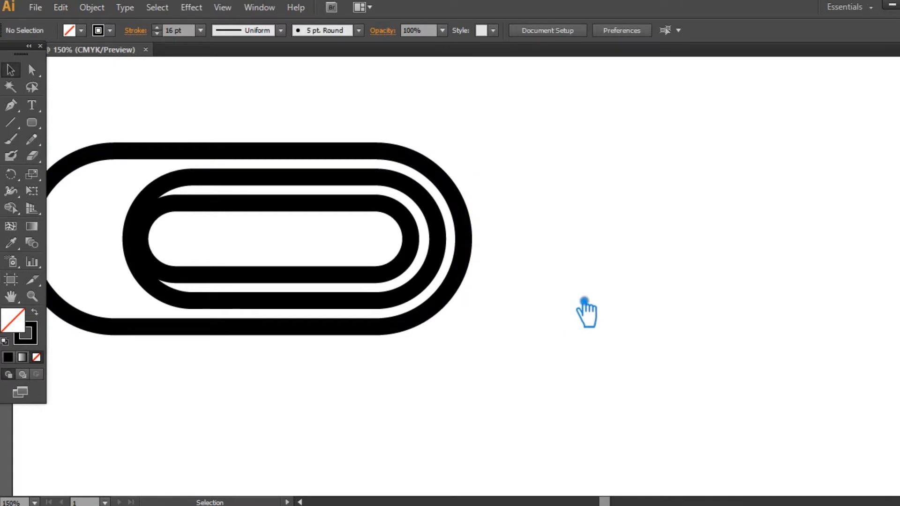
# Step: Lengthen all three rounded shapes together by moving only their left-end anchor points left, keeping the right ends in place
pyautogui.hotkey('ctrl', '-')
pyautogui.press('a')
pyautogui.moveTo(354, 406); pyautogui.dragTo(157, 155)
pyautogui.press('Left')
pyautogui.press('Left')
pyautogui.press('Left')
pyautogui.press('Left')
pyautogui.press('Left')
pyautogui.press('Left')
pyautogui.press('Left')
pyautogui.press('Left')
pyautogui.press('Left')
pyautogui.press('Left')
pyautogui.press('Left')
pyautogui.press('Left')
pyautogui.press('Left')
pyautogui.press('Left')
pyautogui.press('Left')
pyautogui.press('Left')
pyautogui.press('Left')
pyautogui.press('Left')
pyautogui.press('Left')
pyautogui.press('Left')
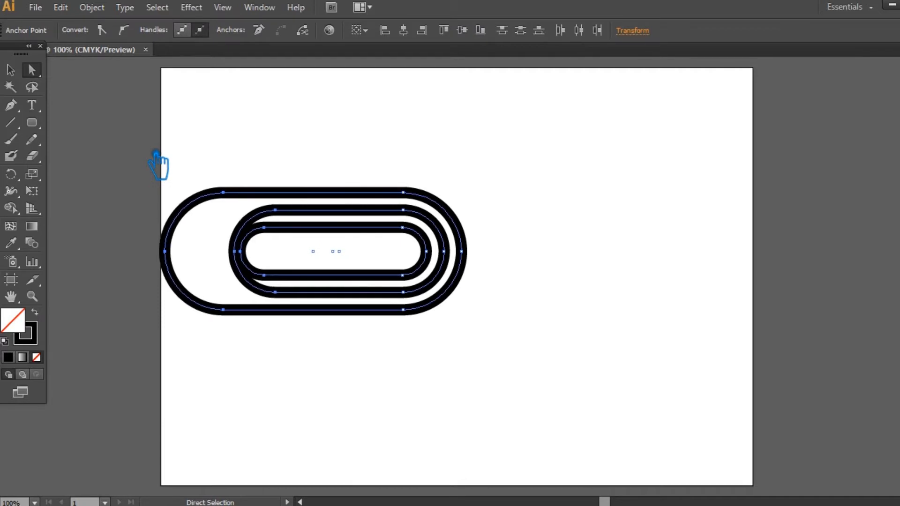
pyautogui.press('Left')
pyautogui.press('Left')
pyautogui.press('Left')
pyautogui.press('Left')
pyautogui.press('Left')
pyautogui.press('Left')
pyautogui.press('Left')
pyautogui.press('Left')
pyautogui.press('Left')
pyautogui.press('Left')
pyautogui.press('Left')
pyautogui.press('Left')
pyautogui.press('Left')
pyautogui.press('Left')
pyautogui.press('Left')
pyautogui.press('Left')
pyautogui.press('Left')
pyautogui.press('Left')
pyautogui.press('Left')
pyautogui.press('Left')
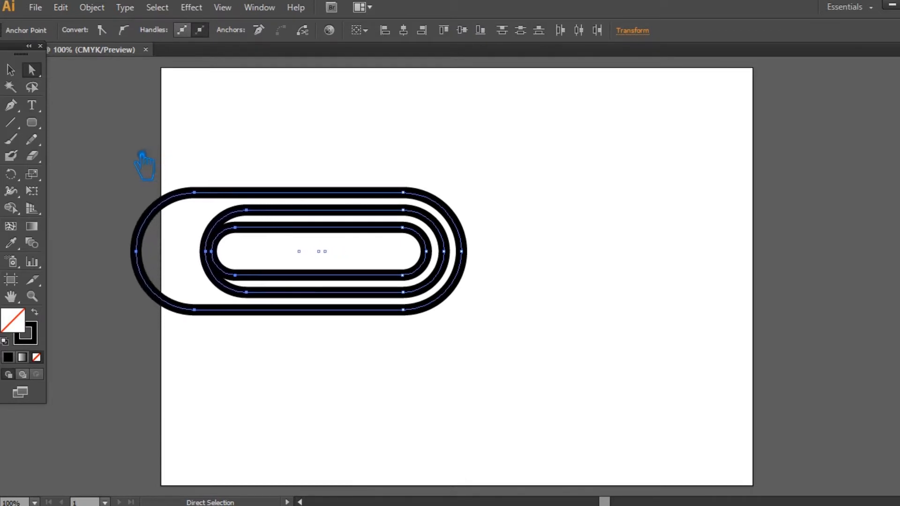
pyautogui.click(241, 200)
pyautogui.click(236, 192)
pyautogui.click(229, 157)
# Step: Show the rulers and place two vertical guides across the shapes at about 2.5 in and 2 in
pyautogui.click(10, 123)
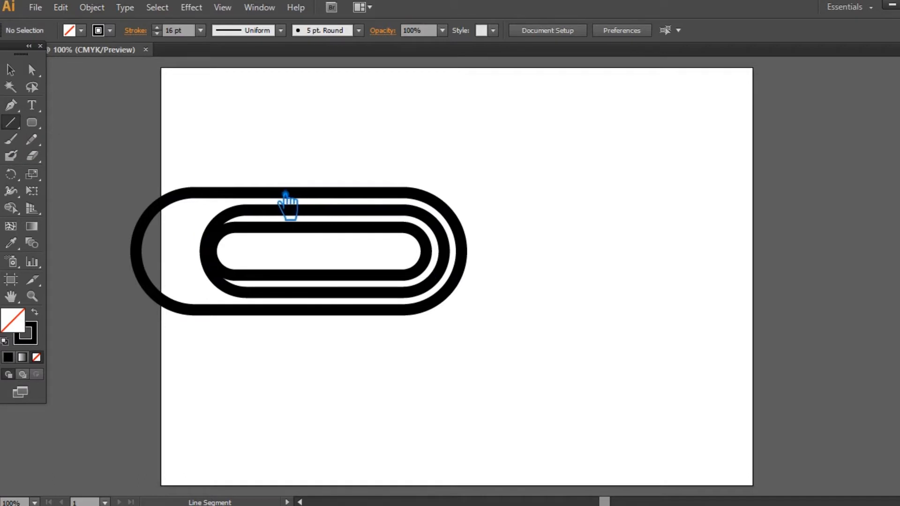
pyautogui.click(11, 69)
pyautogui.hotkey('ctrl', 'r')
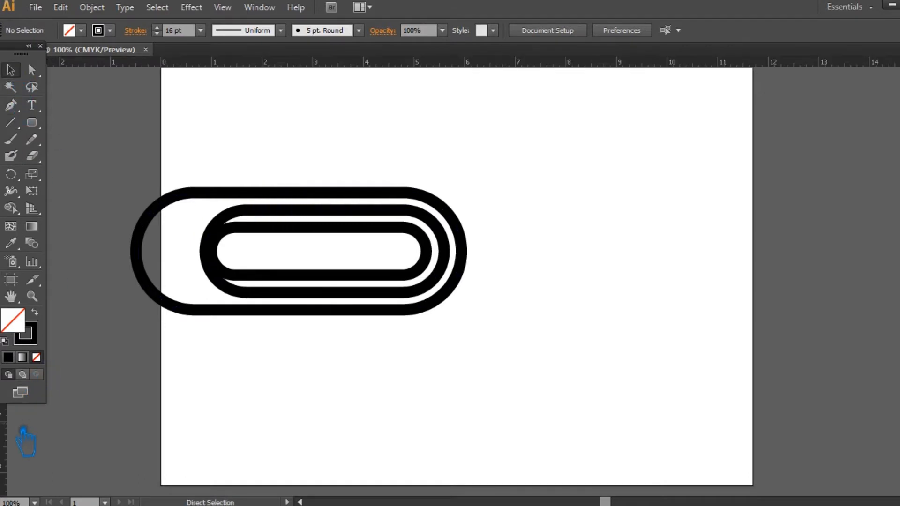
pyautogui.moveTo(264, 315); pyautogui.dragTo(299, 224)
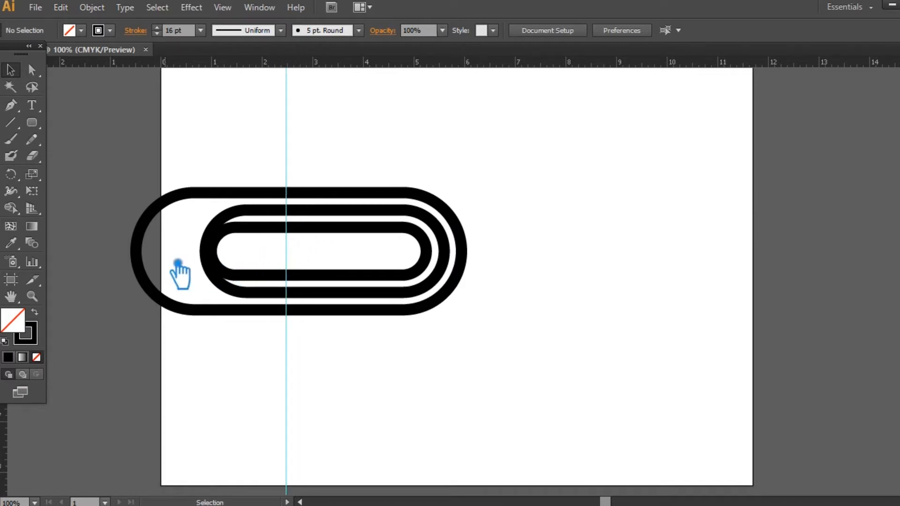
pyautogui.moveTo(193, 372); pyautogui.dragTo(276, 289)
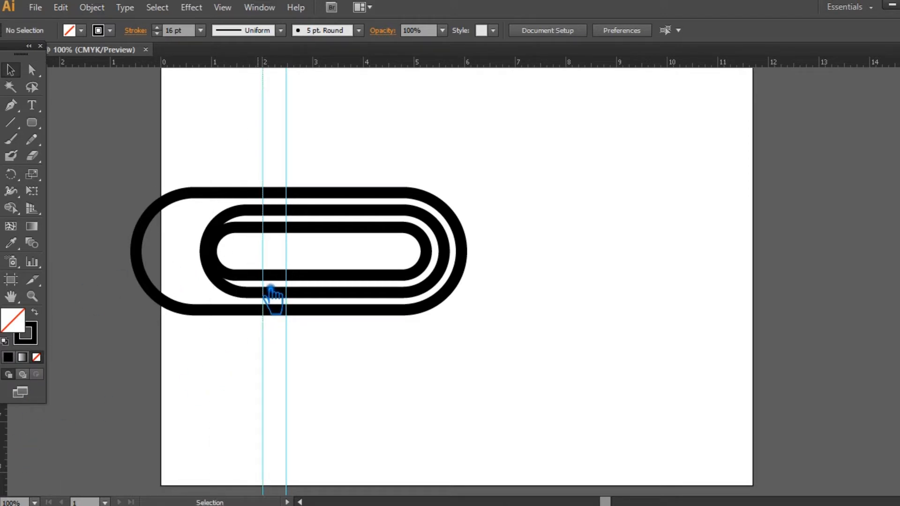
# Step: Draw a diagonal line between the guides from the outermost shape's upper edge to the innermost shape's upper edge, with no stroke
pyautogui.click(18, 125)
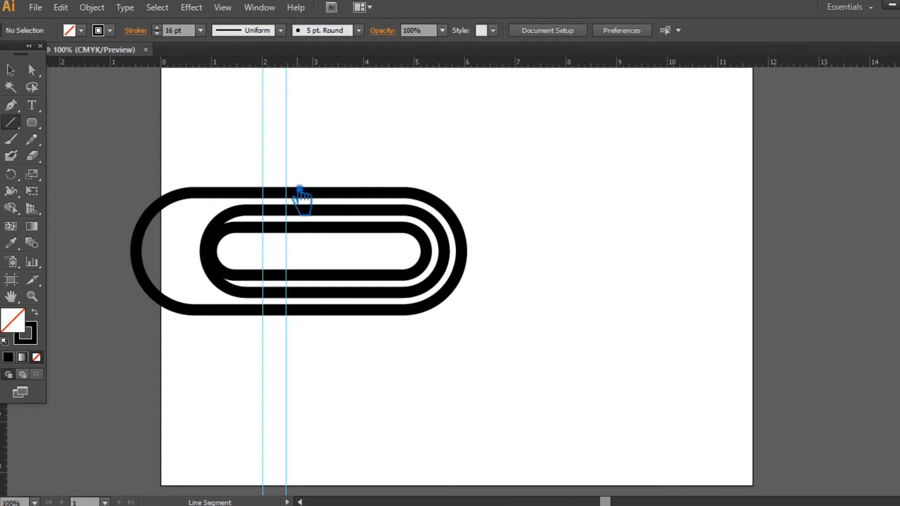
pyautogui.moveTo(287, 193)
pyautogui.mouseDown()
pyautogui.moveTo(266, 239)
pyautogui.moveTo(262, 228)
pyautogui.mouseUp()
pyautogui.click(36, 357)
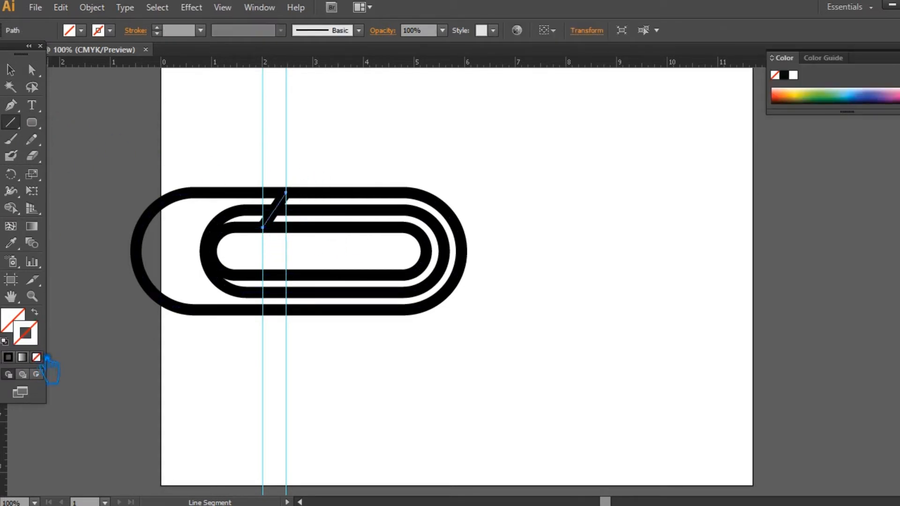
# Step: Select only the diagonal line and scale it up about its centre so both ends extend past the guides and upper edges
pyautogui.click(11, 70)
pyautogui.click(287, 193)
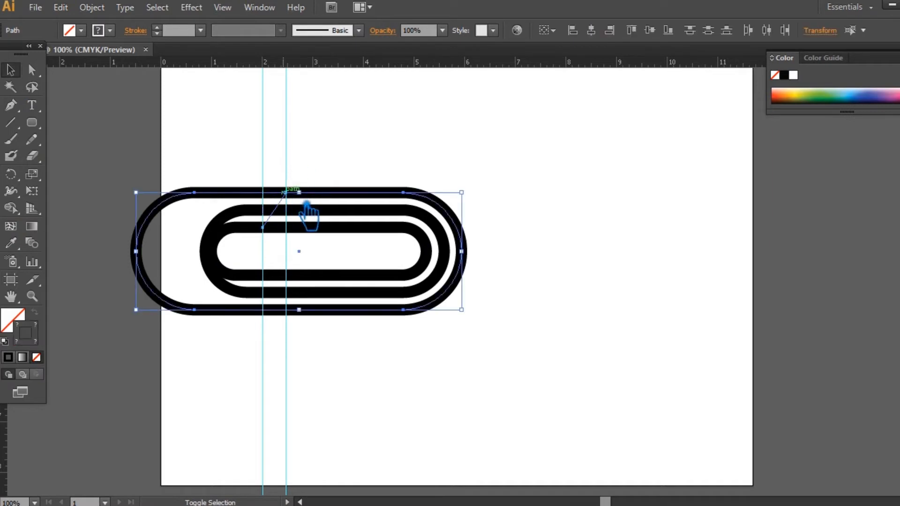
pyautogui.click(287, 163)
pyautogui.click(282, 200)
pyautogui.moveTo(301, 201); pyautogui.dragTo(321, 167)
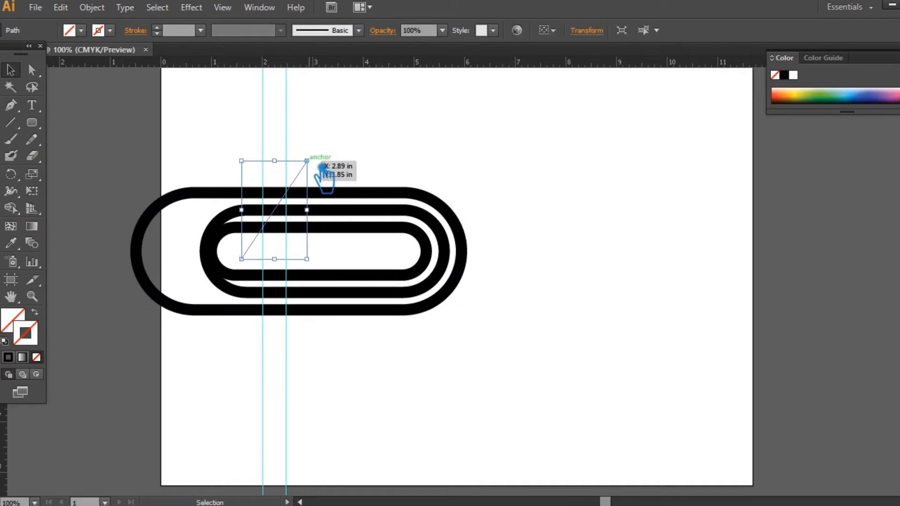
# Step: Reselect the extended diagonal line and nudge it slightly left across the upper edges, leaving nothing selected
pyautogui.press('a')
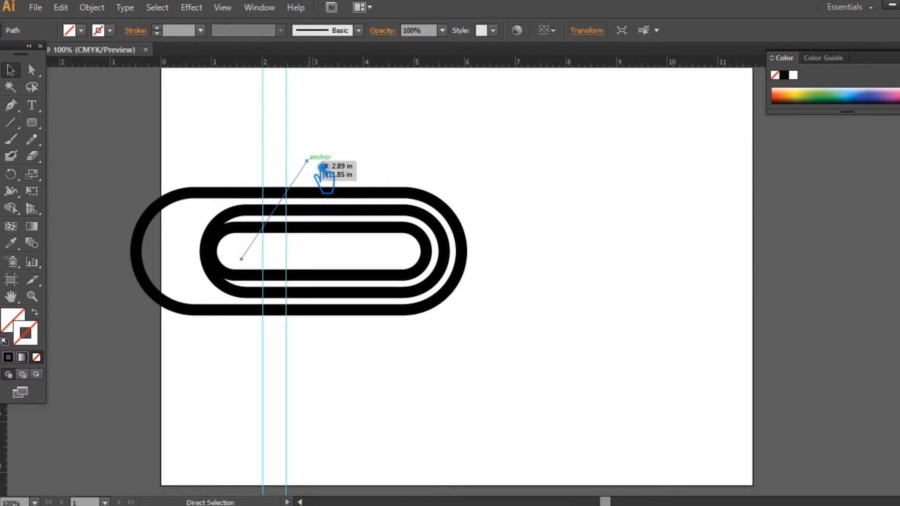
pyautogui.click(334, 155)
pyautogui.moveTo(309, 187); pyautogui.dragTo(305, 259)
pyautogui.click(311, 182)
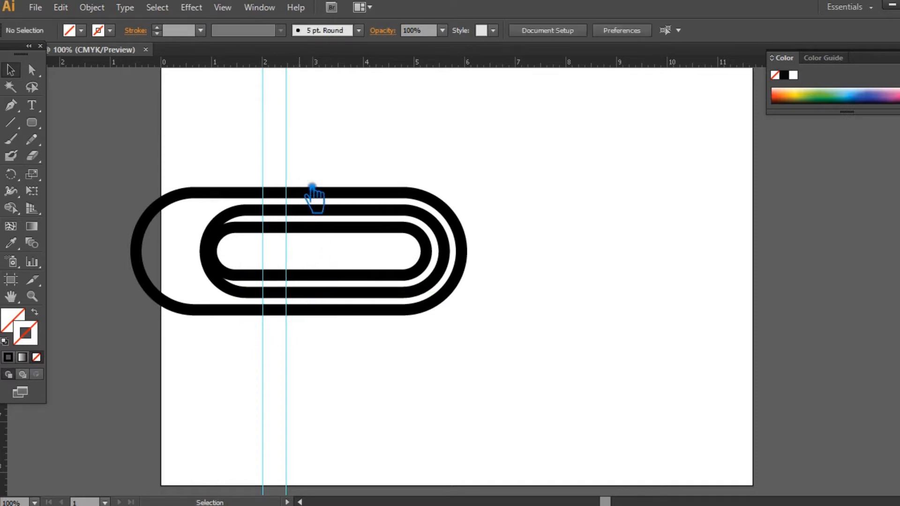
pyautogui.click(310, 177)
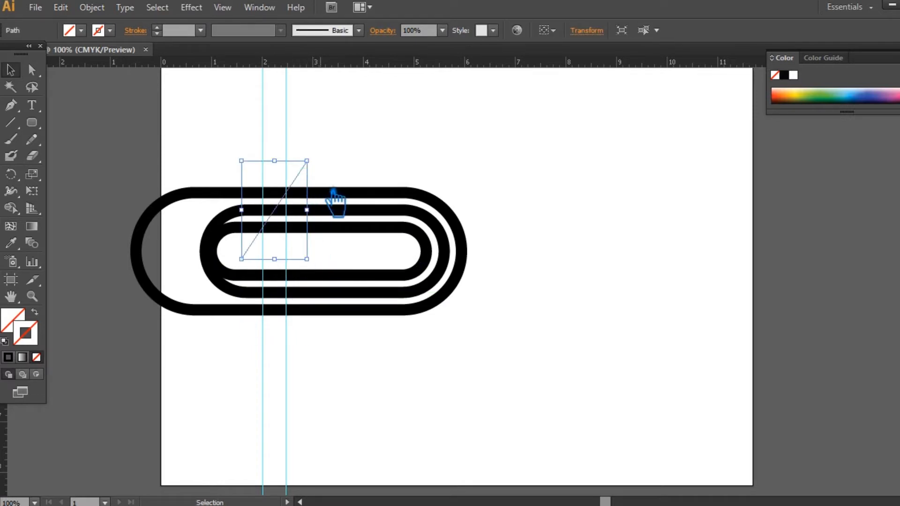
pyautogui.press('Left')
pyautogui.press('Left')
pyautogui.press('Left')
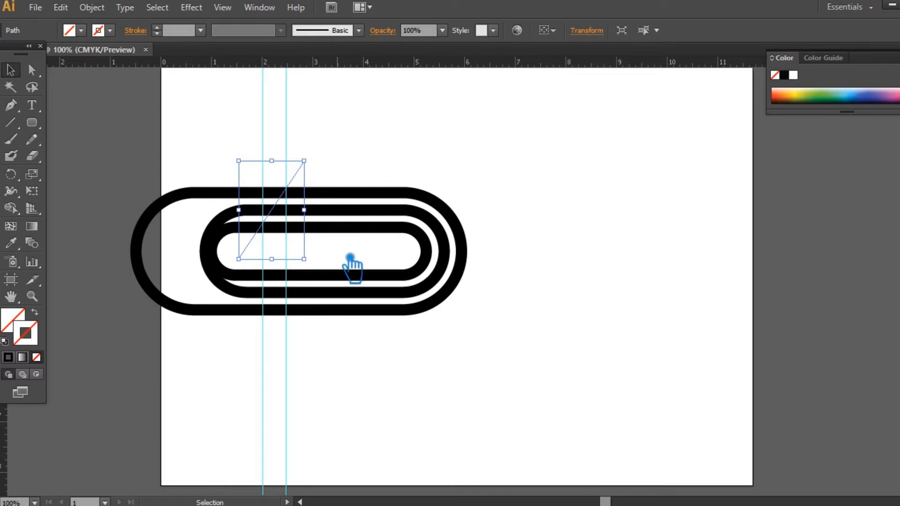
pyautogui.click(350, 258)
# Step: Draw a second strokeless diagonal line, about 1.4 in long, from the innermost shape's lower edge down past the outermost shape
pyautogui.click(13, 124)
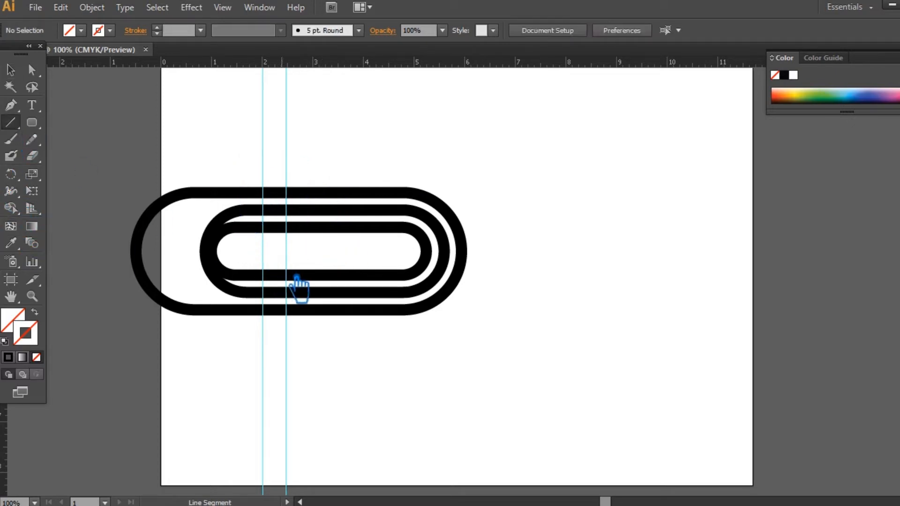
pyautogui.moveTo(285, 270); pyautogui.dragTo(255, 333)
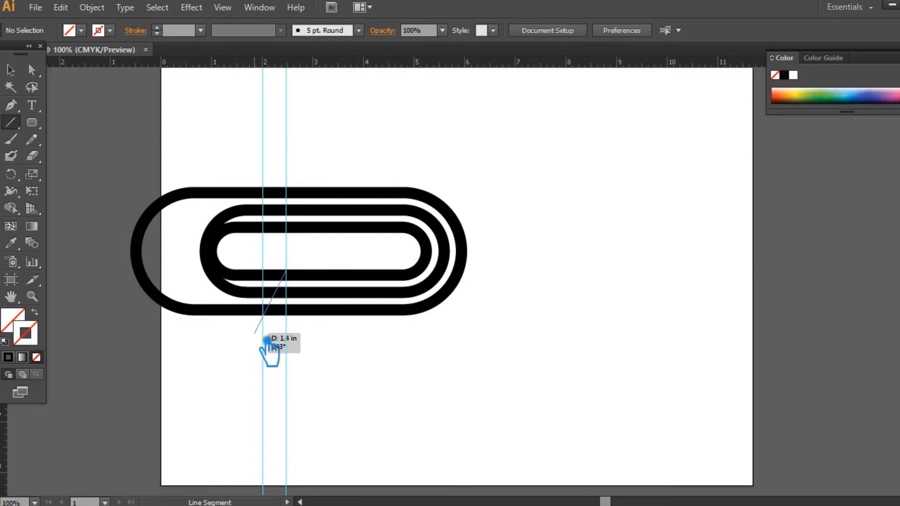
pyautogui.moveTo(255, 333); pyautogui.dragTo(253, 333)
pyautogui.click(10, 70)
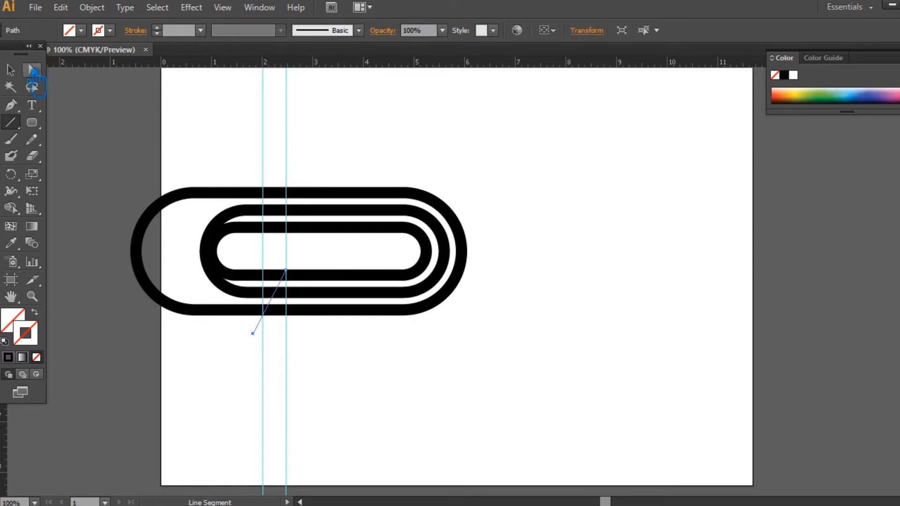
# Step: Scale the second diagonal line up about its centre so both ends extend past the lower edges, leaving nothing selected
pyautogui.moveTo(301, 277); pyautogui.dragTo(310, 261)
pyautogui.moveTo(453, 348); pyautogui.dragTo(225, 119)
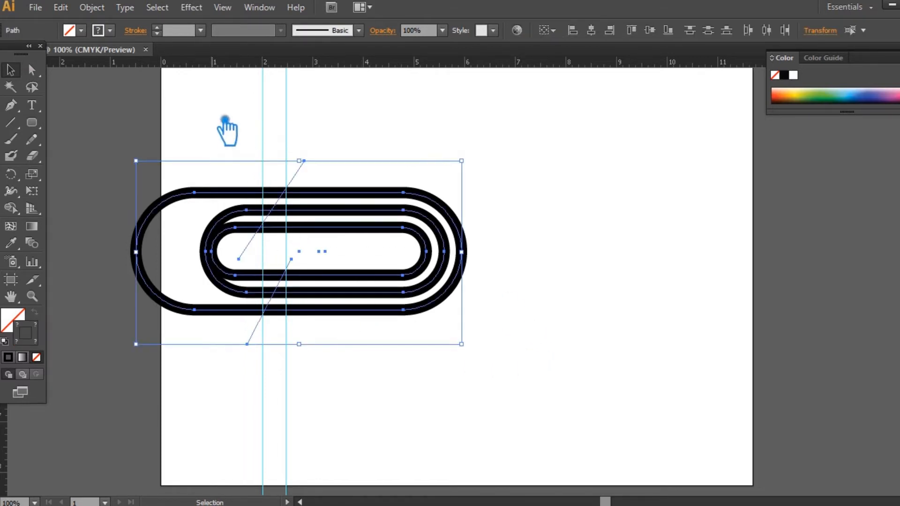
pyautogui.click(478, 373)
# Step: Select the three nested rounded outlines without the diagonal lines and expand their strokes into filled shapes
pyautogui.moveTo(467, 237); pyautogui.dragTo(363, 149)
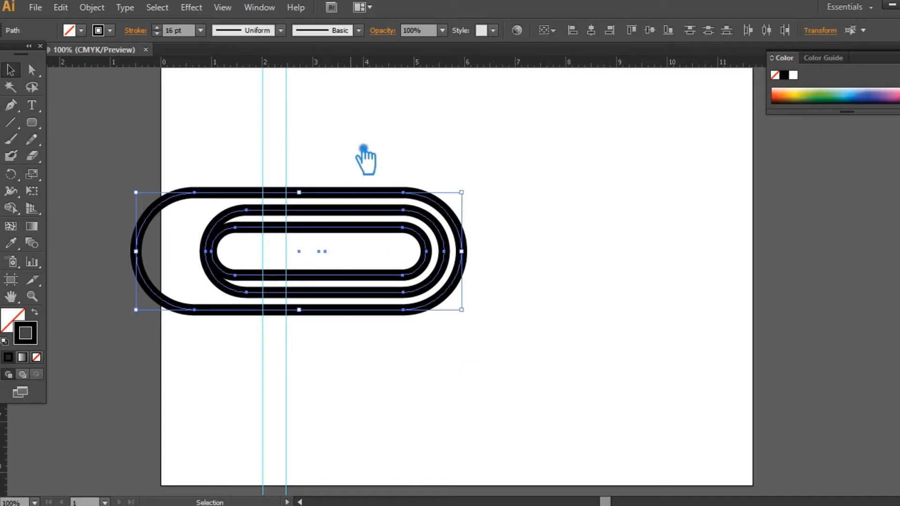
pyautogui.click(92, 7)
pyautogui.click(112, 157)
pyautogui.click(689, 302)
# Step: Divide the expanded outlines along both diagonal lines with Pathfinder and ungroup the resulting pieces
pyautogui.moveTo(526, 389); pyautogui.dragTo(184, 156)
pyautogui.click(898, 375)
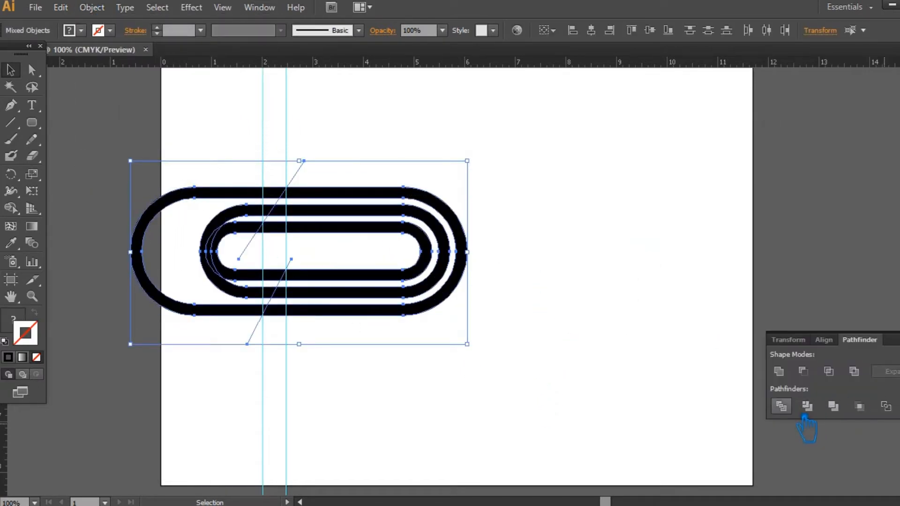
pyautogui.click(781, 406)
pyautogui.click(899, 375)
pyautogui.click(670, 315)
pyautogui.rightClick(230, 247)
pyautogui.click(256, 319)
# Step: Delete the outline pieces lying left of the diagonal cuts and deselect the remaining curved shape
pyautogui.moveTo(141, 130); pyautogui.dragTo(242, 381)
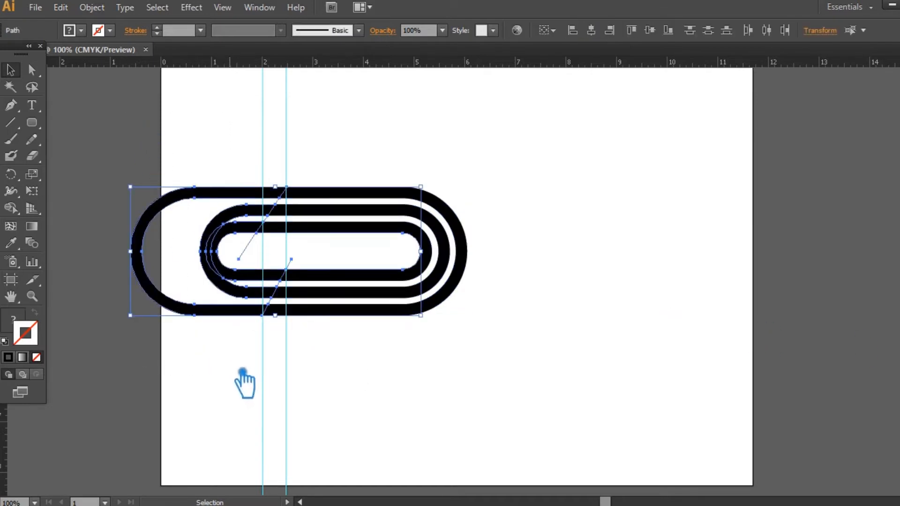
pyautogui.press('Delete')
pyautogui.moveTo(249, 160); pyautogui.dragTo(504, 385)
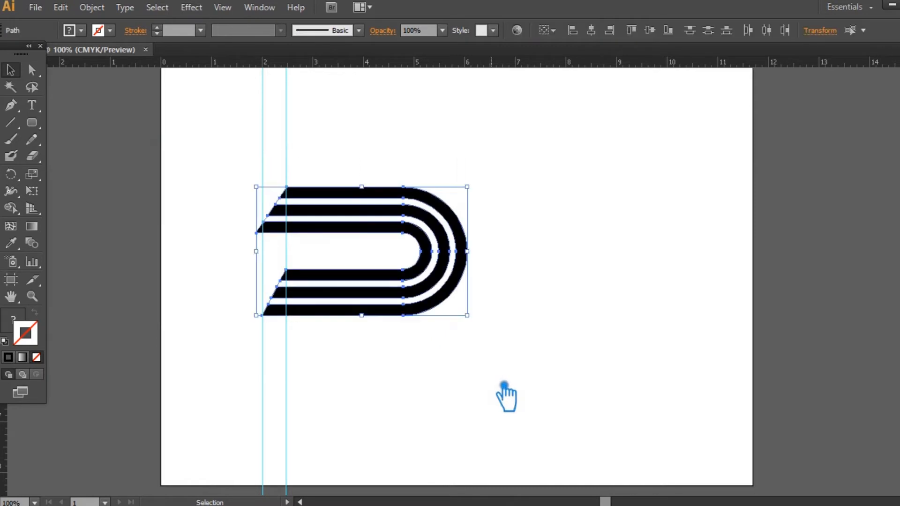
pyautogui.click(515, 393)
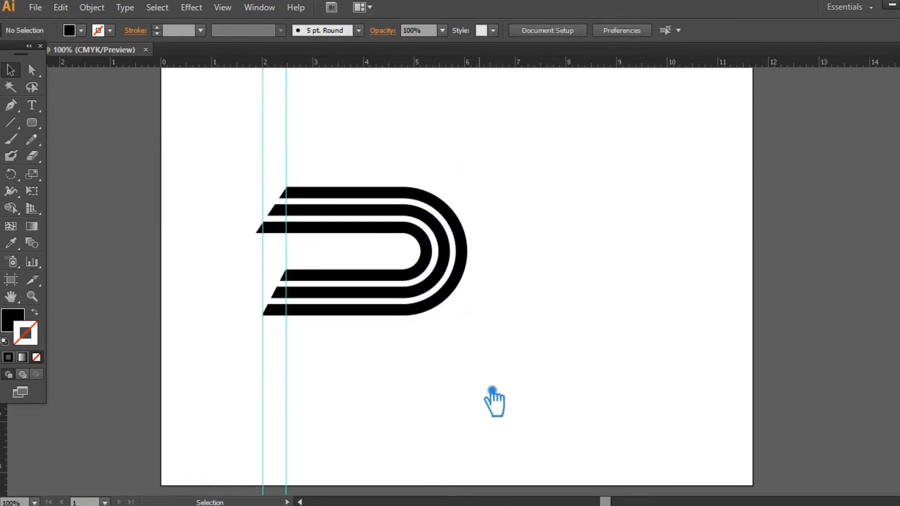
# Step: Undo the deletion, ungrouping and Divide, back to the whole outlines with their two diagonal lines, leaving nothing selected
pyautogui.hotkey('ctrl', 'z')
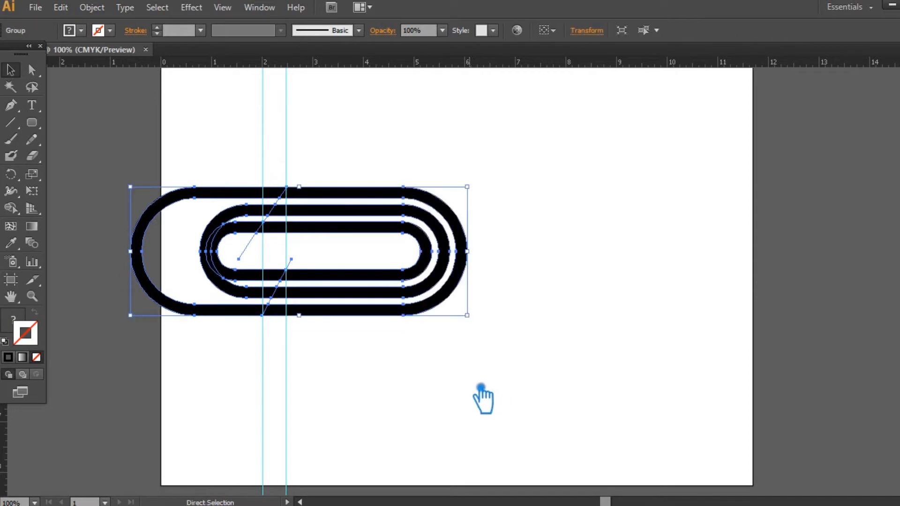
pyautogui.click(481, 398)
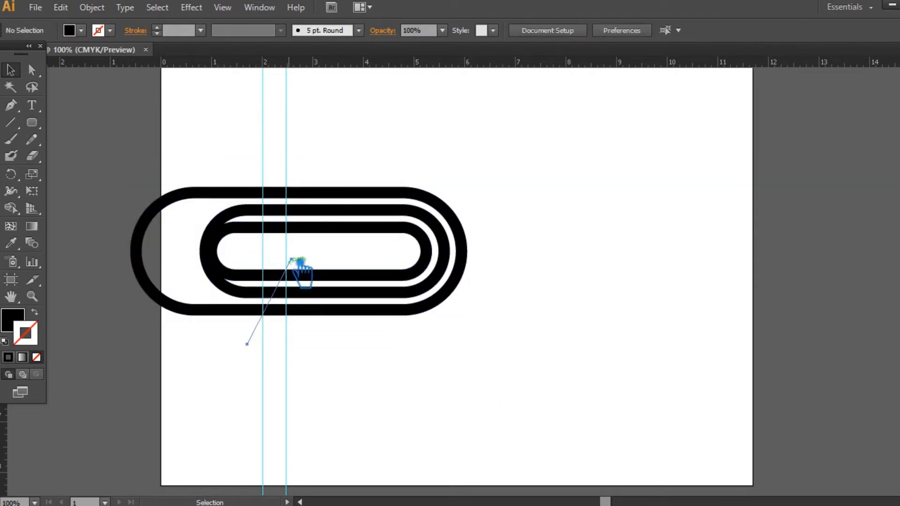
pyautogui.click(291, 260)
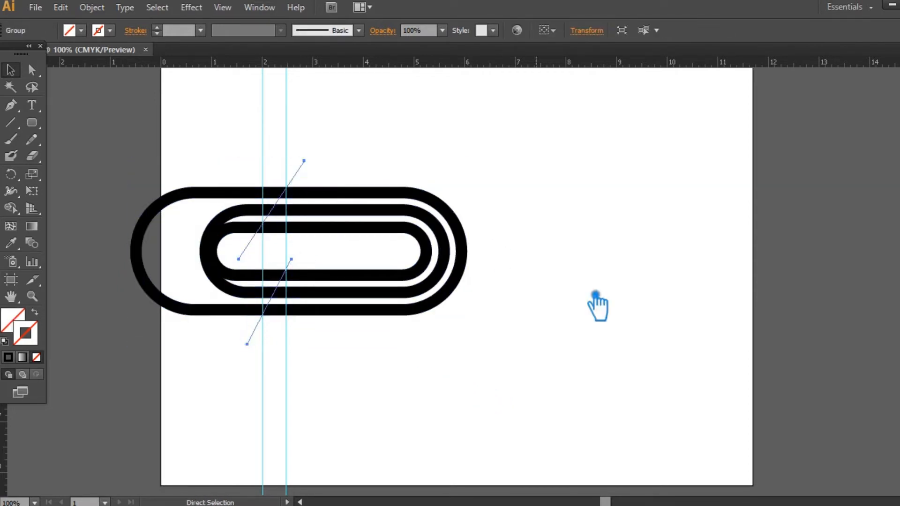
pyautogui.click(622, 328)
# Step: Draw a diagonal line from the innermost shape's lower edge down to below the outermost shape's right end, with a 16 pt black stroke
pyautogui.click(18, 123)
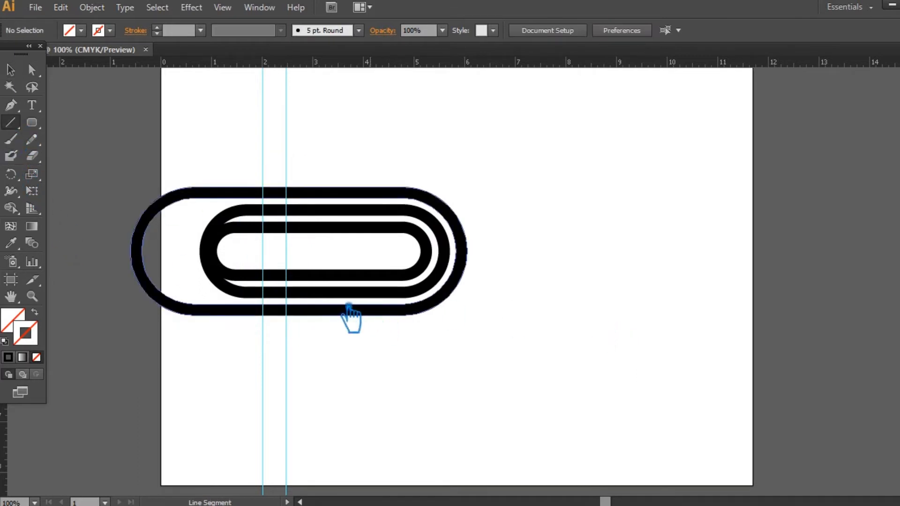
pyautogui.moveTo(287, 271); pyautogui.dragTo(483, 443)
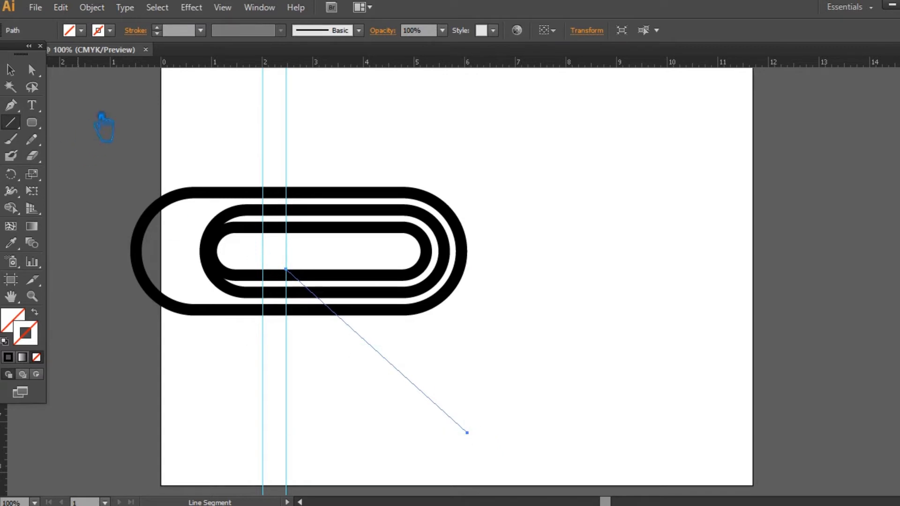
pyautogui.click(34, 364)
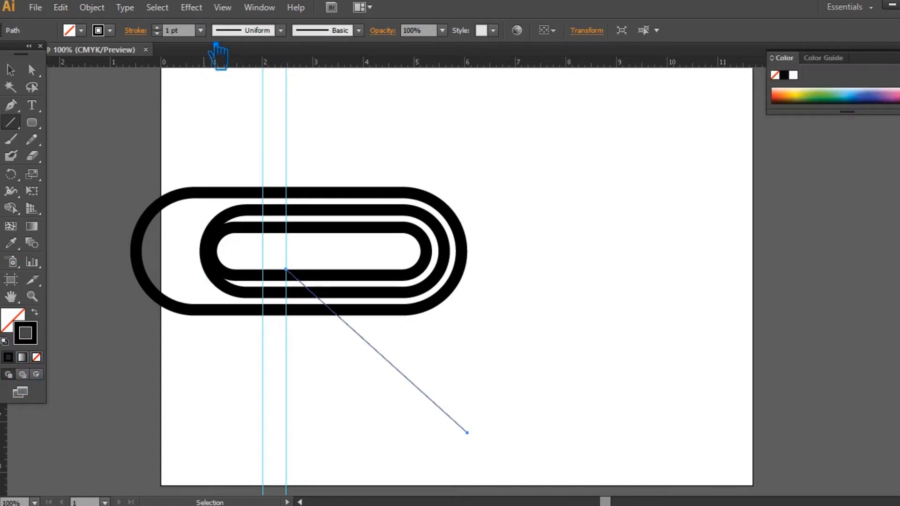
pyautogui.click(200, 30)
pyautogui.click(228, 281)
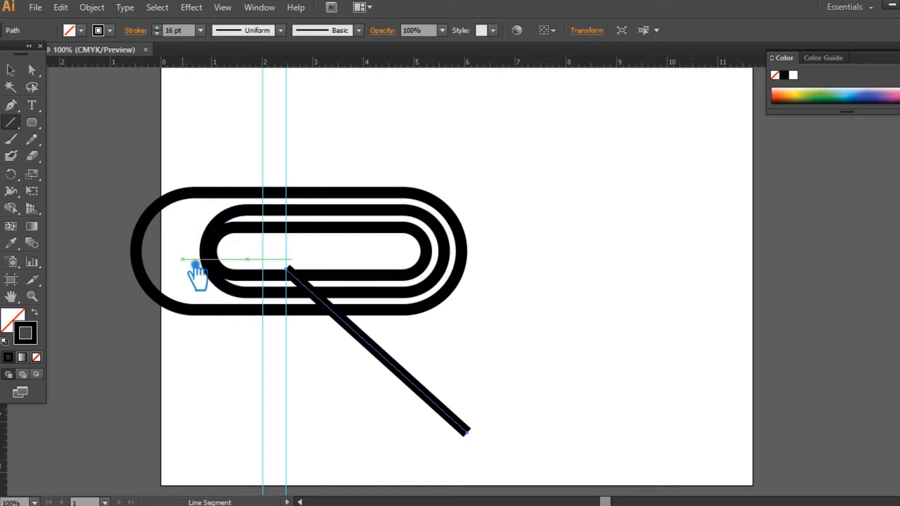
# Step: Duplicate the thick diagonal line about 0.5 in to its right and nudge the copy slightly left
pyautogui.click(10, 70)
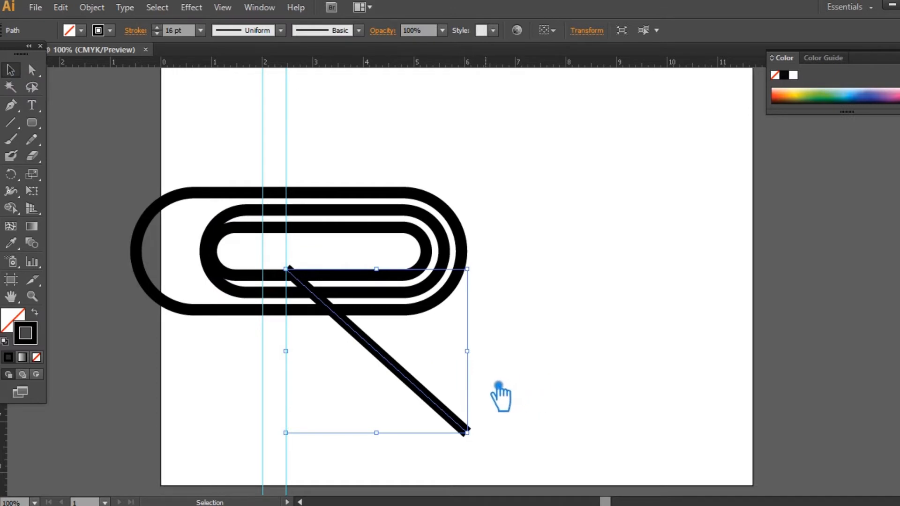
pyautogui.click(417, 401)
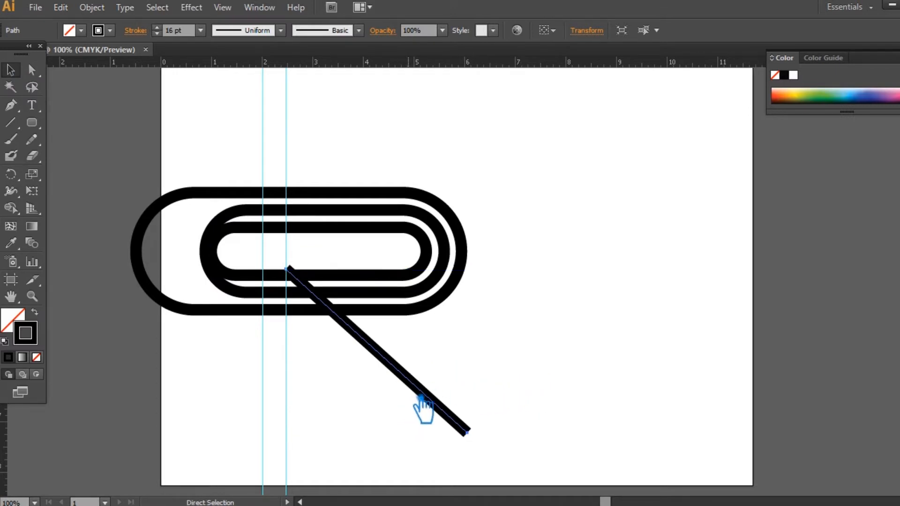
pyautogui.moveTo(410, 372); pyautogui.dragTo(432, 375)
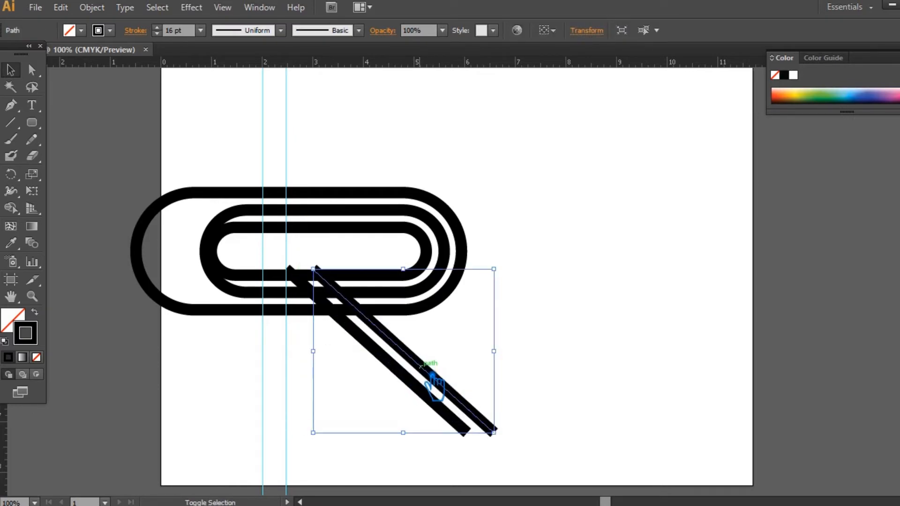
pyautogui.press('Left')
pyautogui.press('Left')
# Step: Select the original thick diagonal line and place another copy about 0.5 in to its left
pyautogui.click(544, 403)
pyautogui.keyDown('ctrl'); pyautogui.click(414, 388); pyautogui.keyUp('ctrl')
pyautogui.click(437, 399)
pyautogui.moveTo(432, 403); pyautogui.dragTo(411, 402)
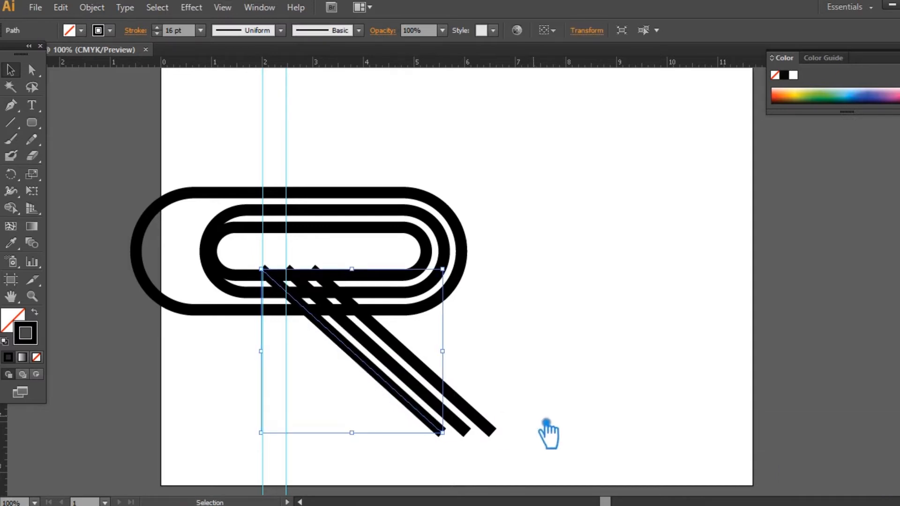
# Step: Fine-tune the rightmost thick line's position so the three parallel lines are evenly spaced, leaving nothing selected
pyautogui.hotkey('ctrl', '=')
pyautogui.hotkey('ctrl', '=')
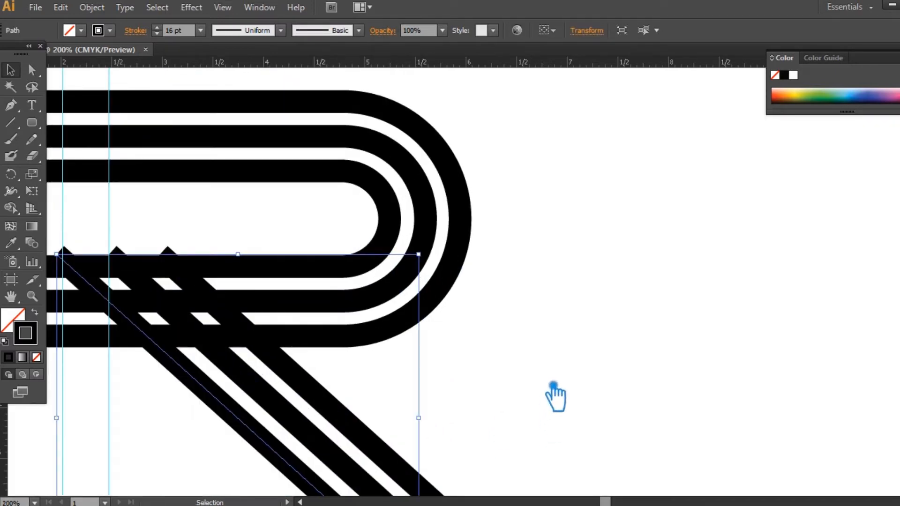
pyautogui.moveTo(555, 393); pyautogui.dragTo(602, 235)
pyautogui.click(516, 365)
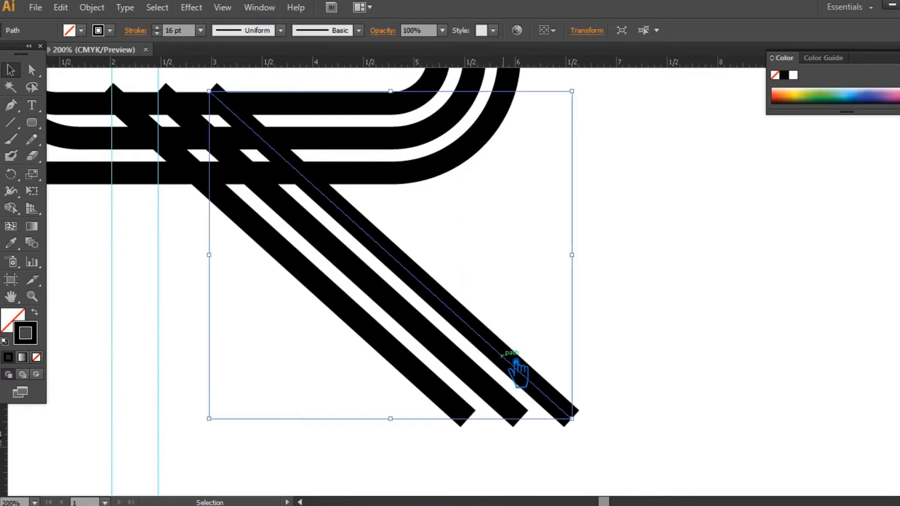
pyautogui.moveTo(517, 363); pyautogui.dragTo(518, 364)
pyautogui.moveTo(609, 238); pyautogui.dragTo(629, 300)
pyautogui.hotkey('ctrl', '-')
pyautogui.hotkey('ctrl', '-')
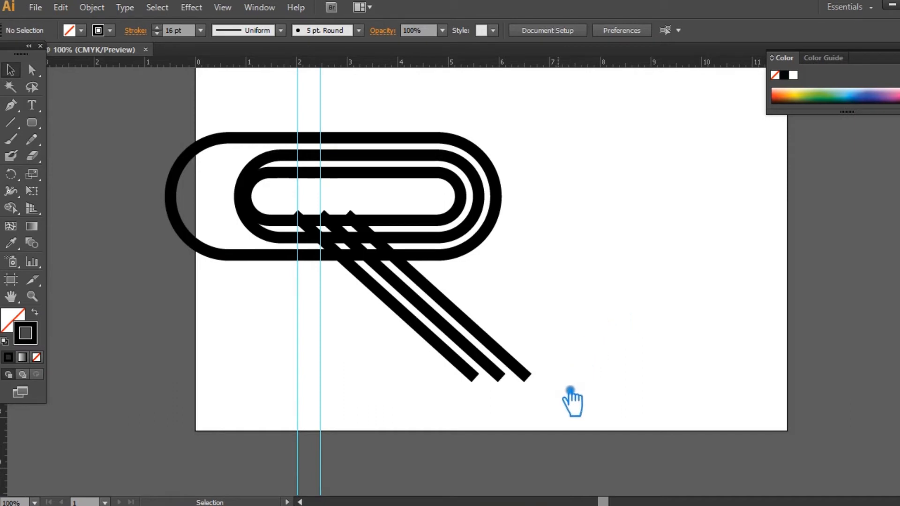
# Step: Select only the lower end points of the three thick lines and nudge them right to flatten the lines' slope
pyautogui.press('a')
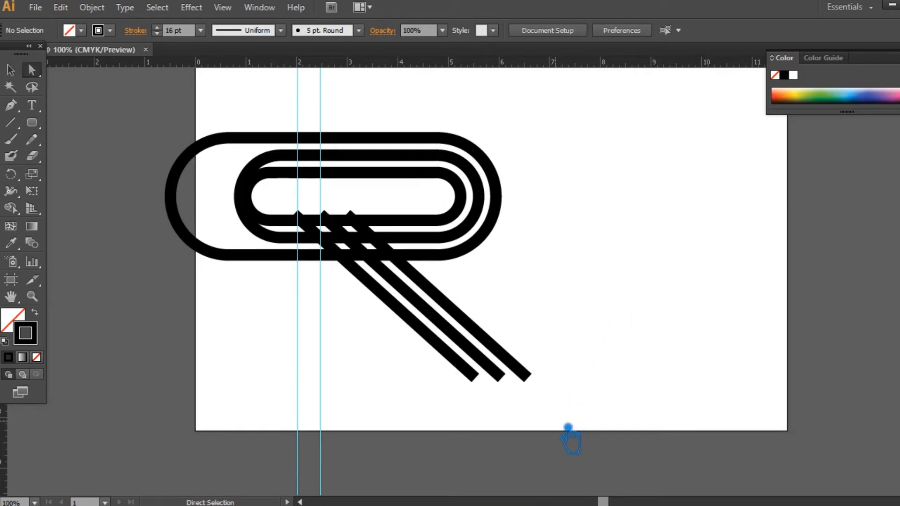
pyautogui.moveTo(548, 418); pyautogui.dragTo(430, 357)
pyautogui.press('Right')
pyautogui.press('Right')
pyautogui.press('Right')
pyautogui.press('Right')
pyautogui.press('Right')
pyautogui.press('Right')
pyautogui.press('Right')
pyautogui.press('Right')
pyautogui.press('Right')
pyautogui.press('Right')
pyautogui.press('Right')
pyautogui.press('Right')
pyautogui.press('Right')
pyautogui.press('Right')
pyautogui.press('Right')
pyautogui.press('Right')
pyautogui.press('Right')
pyautogui.press('Right')
pyautogui.press('Right')
pyautogui.press('Right')
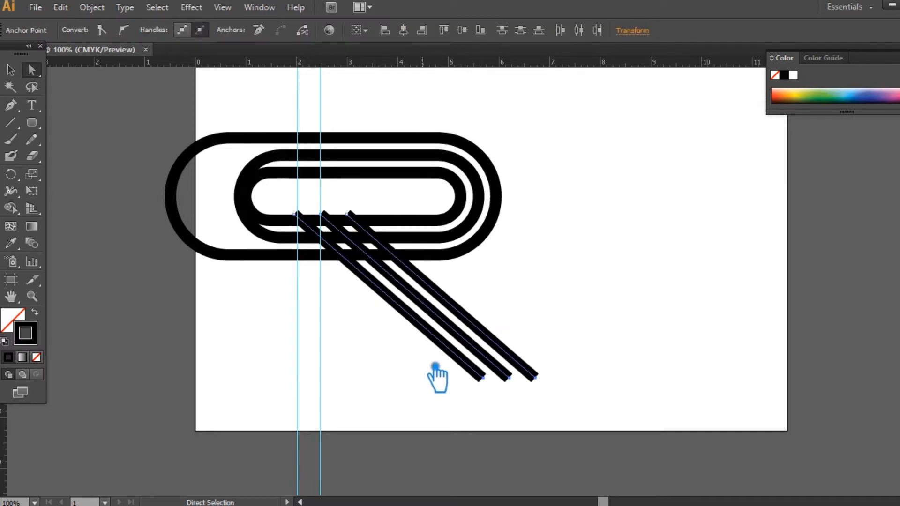
# Step: Add a vertical guide at the outermost shape's right edge and nudge the lower end points right until the leftmost line reaches it
pyautogui.moveTo(4, 457); pyautogui.dragTo(520, 213)
pyautogui.press('Right')
pyautogui.press('Right')
pyautogui.press('Right')
pyautogui.press('Right')
pyautogui.press('Right')
pyautogui.press('Right')
pyautogui.press('Right')
pyautogui.press('Right')
pyautogui.press('Right')
pyautogui.press('Right')
pyautogui.press('Right')
pyautogui.press('Right')
pyautogui.press('Right')
pyautogui.press('Right')
pyautogui.press('Right')
pyautogui.press('Right')
pyautogui.press('Right')
pyautogui.press('Right')
pyautogui.press('Right')
pyautogui.press('Right')
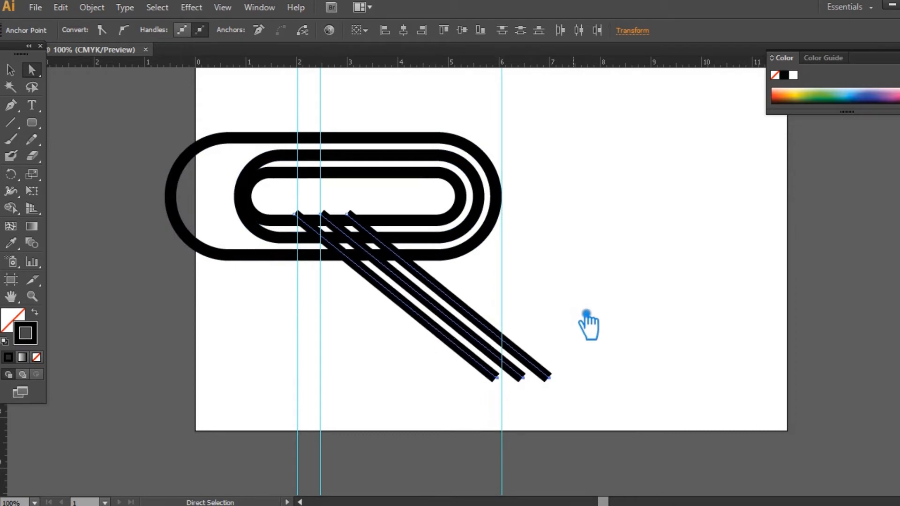
pyautogui.press('Right')
pyautogui.press('Right')
pyautogui.press('Right')
pyautogui.press('Right')
pyautogui.press('Right')
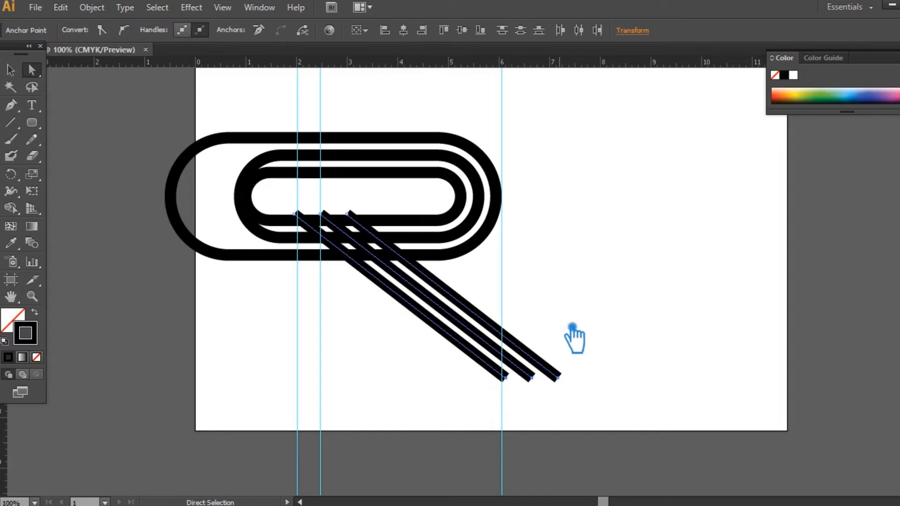
# Step: Move the upper end points of the three thick lines slightly up and left, past the innermost shape's lower edge, leaving nothing selected
pyautogui.click(323, 217)
pyautogui.keyDown('shift'); pyautogui.click(357, 225); pyautogui.keyUp('shift')
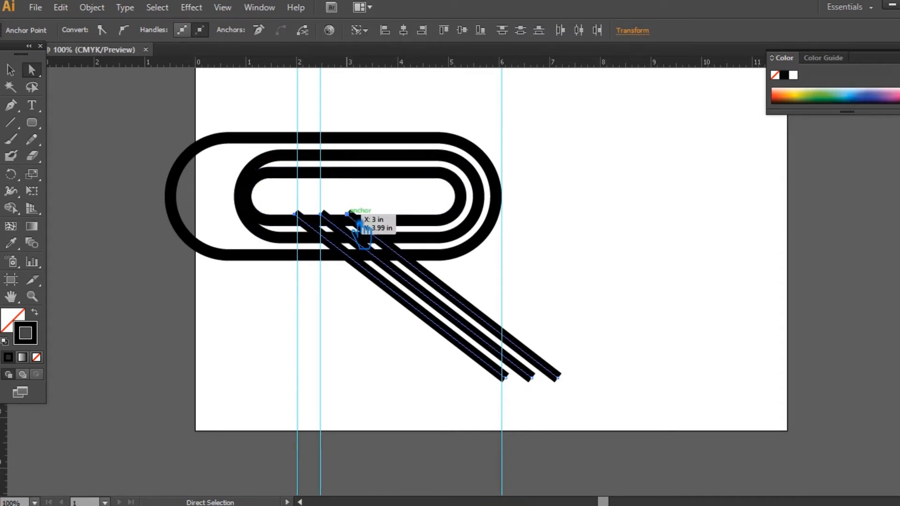
pyautogui.moveTo(357, 225); pyautogui.dragTo(352, 218)
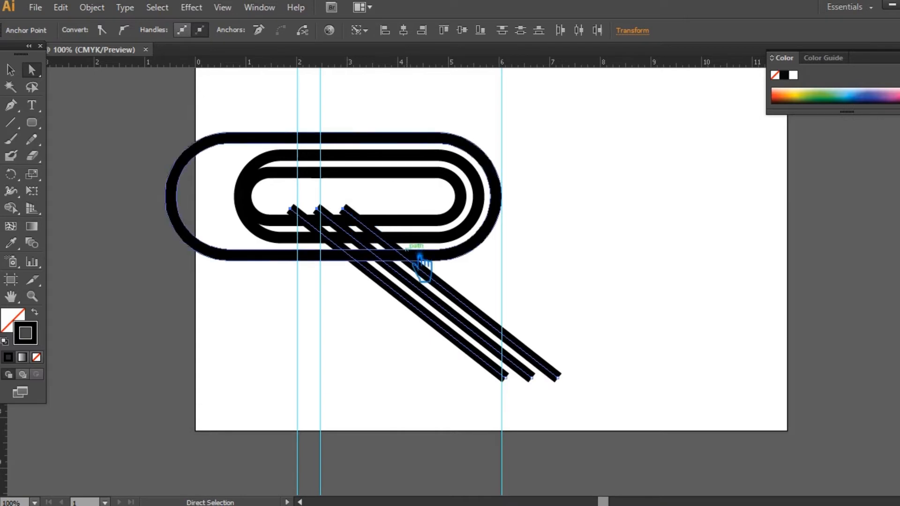
pyautogui.click(10, 70)
pyautogui.click(577, 225)
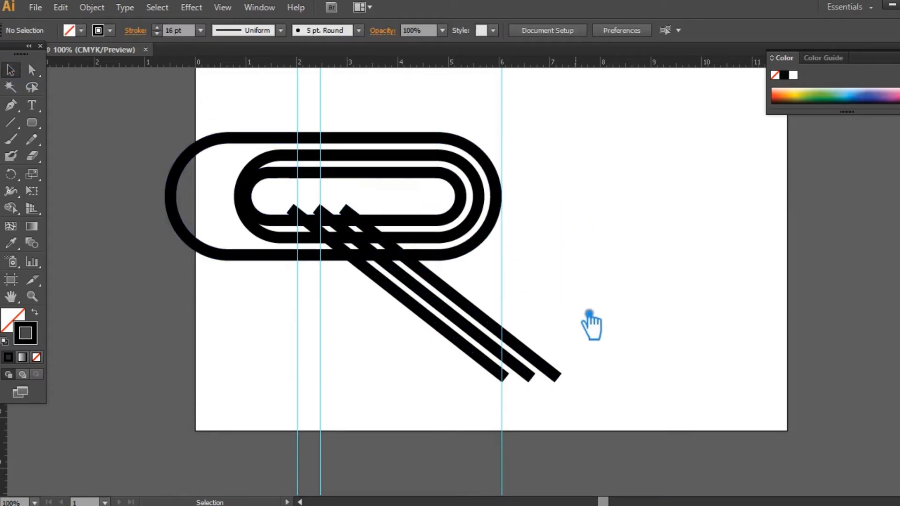
# Step: Select the three thick diagonal lines and expand their strokes into filled shapes
pyautogui.moveTo(590, 267); pyautogui.dragTo(297, 302)
pyautogui.click(92, 8)
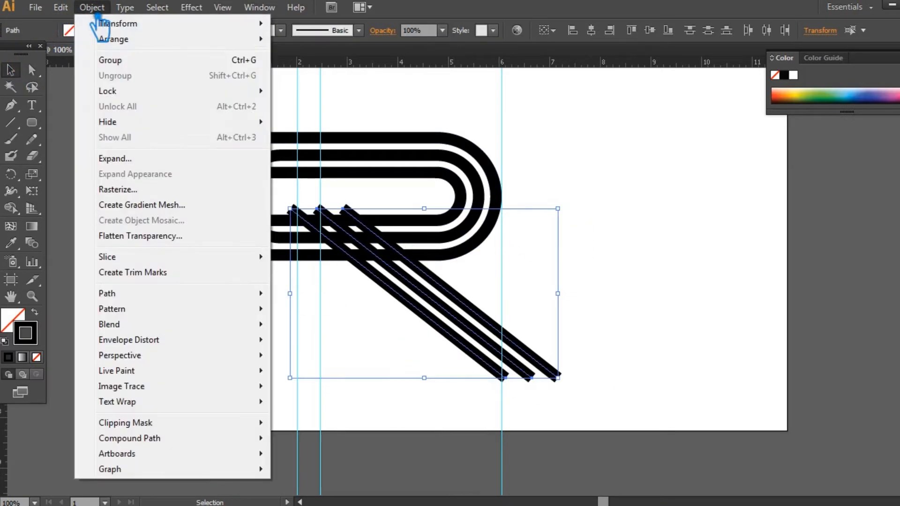
pyautogui.click(150, 156)
pyautogui.click(695, 304)
pyautogui.click(689, 281)
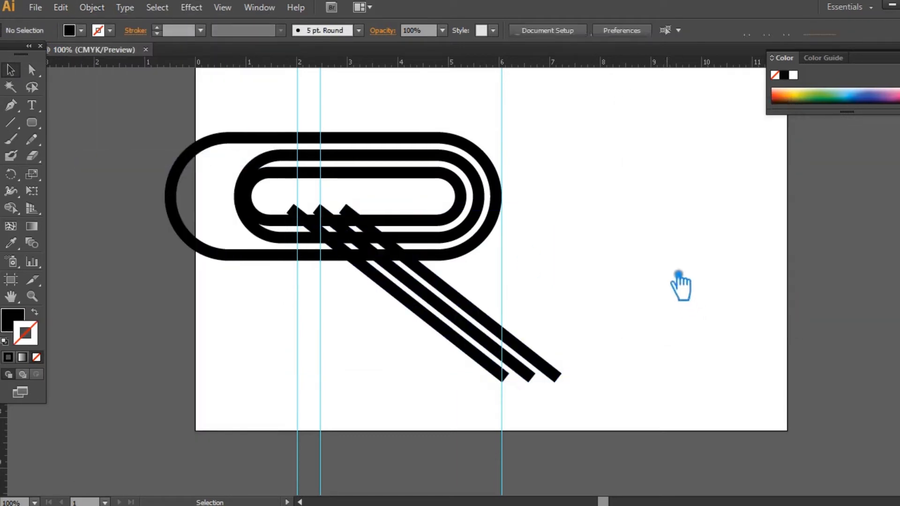
# Step: Draw a strokeless vertical line along the rightmost guide, from beside the outermost shape down past the ends of the diagonal legs
pyautogui.press('\\')
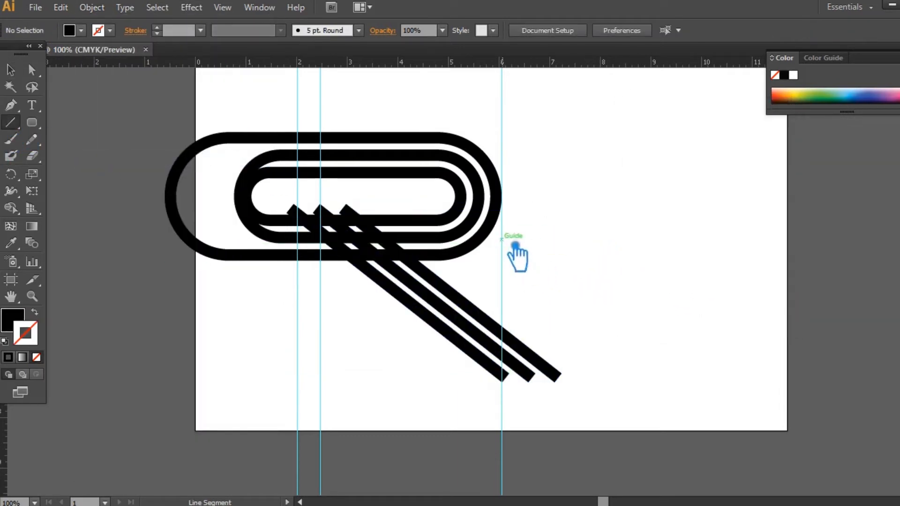
pyautogui.moveTo(514, 244); pyautogui.dragTo(513, 424)
pyautogui.click(10, 70)
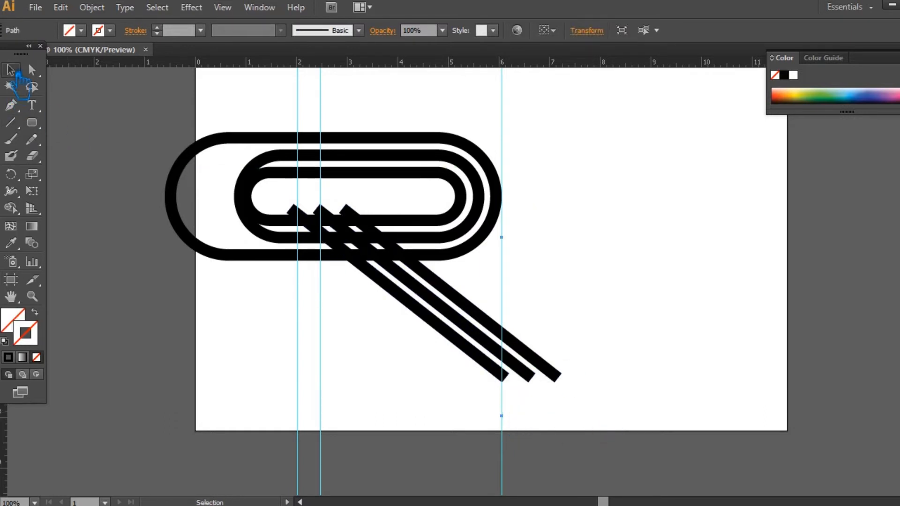
# Step: Select all the artwork, divide it along the cutting lines with Pathfinder, and ungroup the resulting pieces
pyautogui.moveTo(629, 408); pyautogui.dragTo(235, 100)
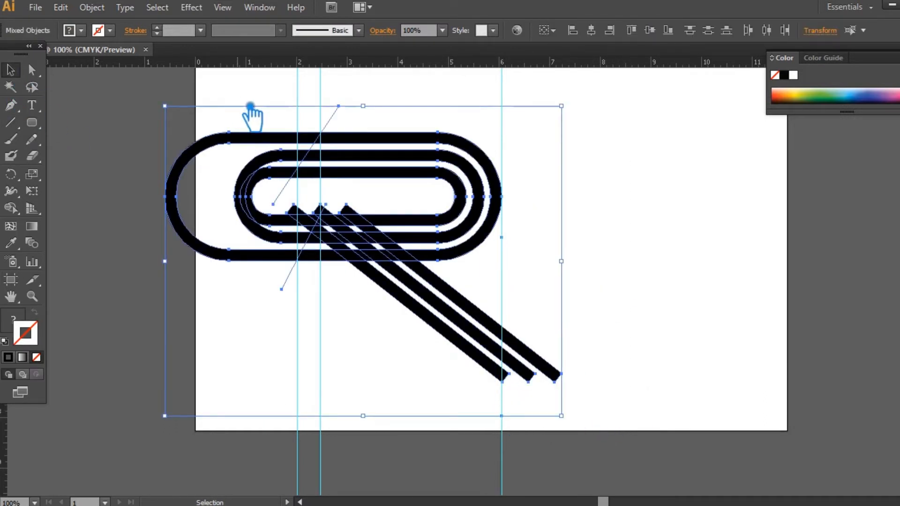
pyautogui.hotkey('ctrl', 'shift', 'F9')
pyautogui.click(782, 406)
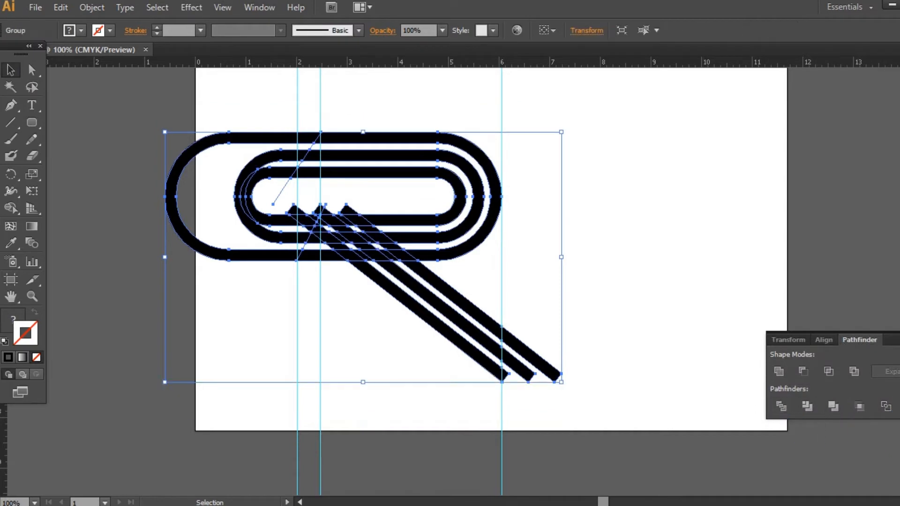
pyautogui.click(438, 251)
pyautogui.click(351, 230)
pyautogui.rightClick(351, 230)
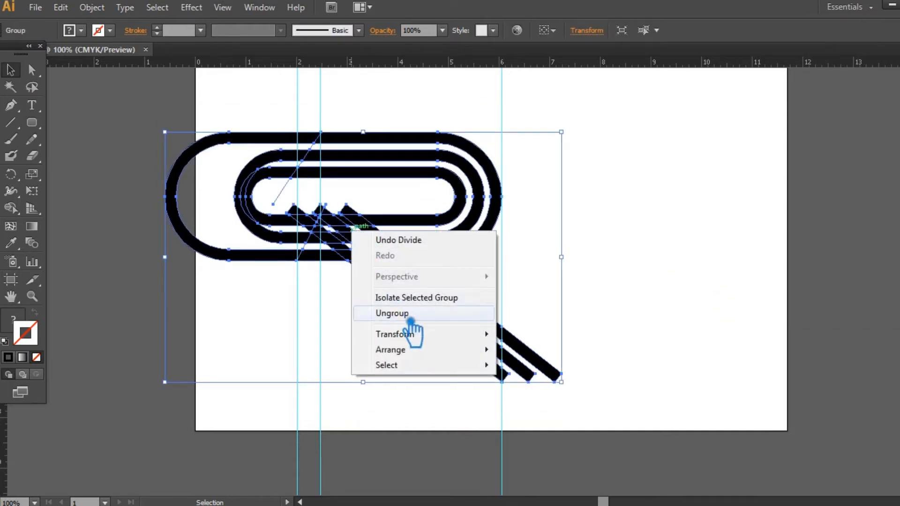
pyautogui.click(389, 313)
# Step: Select the rounded pieces beyond the slanted cutting line, together with the adjoining end of the lowest leg, and delete them
pyautogui.moveTo(638, 245); pyautogui.dragTo(290, 200)
pyautogui.moveTo(138, 94); pyautogui.dragTo(294, 319)
pyautogui.click(282, 291)
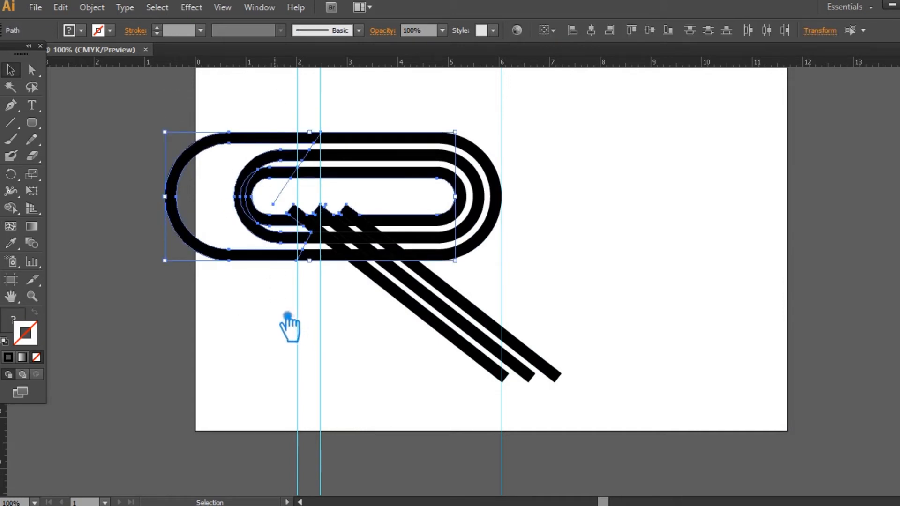
pyautogui.press('Delete')
pyautogui.click(309, 220)
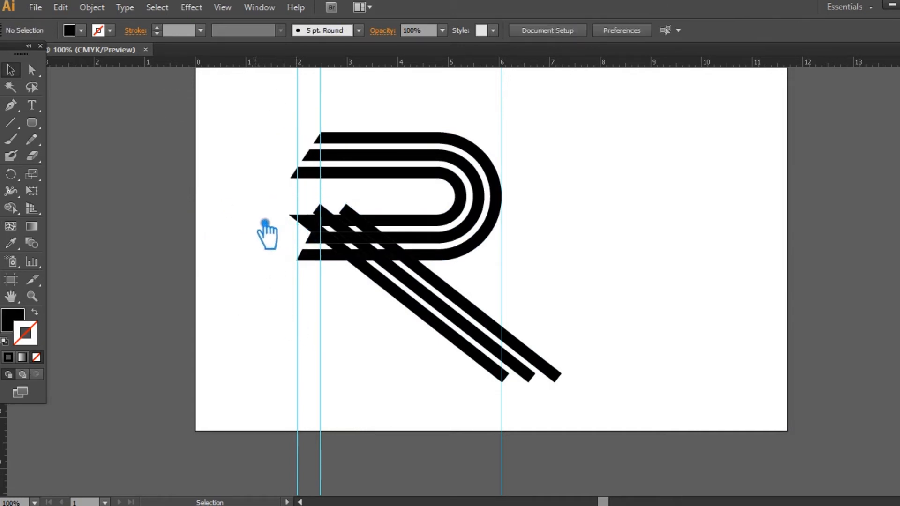
# Step: Delete the leftover pieces outside the lowest leg and above the innermost band, plus the leg tips beyond the vertical cutting line
pyautogui.click(325, 252)
pyautogui.moveTo(322, 251); pyautogui.dragTo(251, 206)
pyautogui.click(253, 251)
pyautogui.moveTo(317, 253); pyautogui.dragTo(190, 191)
pyautogui.click(244, 230)
pyautogui.click(334, 211)
pyautogui.click(352, 220)
pyautogui.moveTo(558, 375); pyautogui.dragTo(522, 321)
pyautogui.press('Delete')
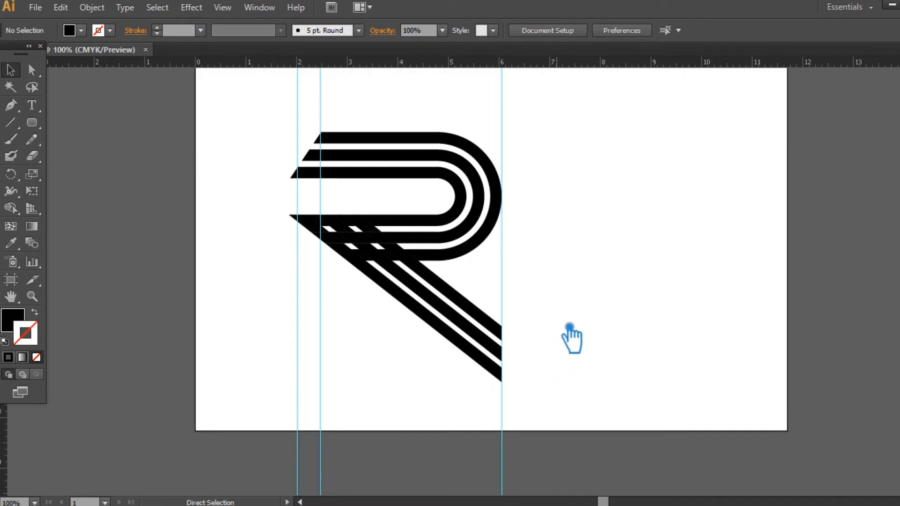
# Step: Try to delete the band pieces that cross the gaps between the three diagonal legs
pyautogui.hotkey('ctrl', '+')
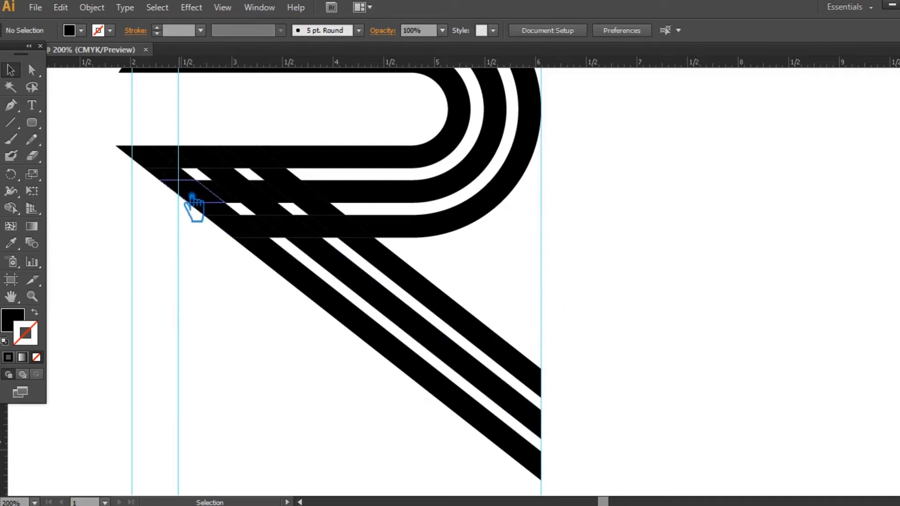
pyautogui.click(236, 206)
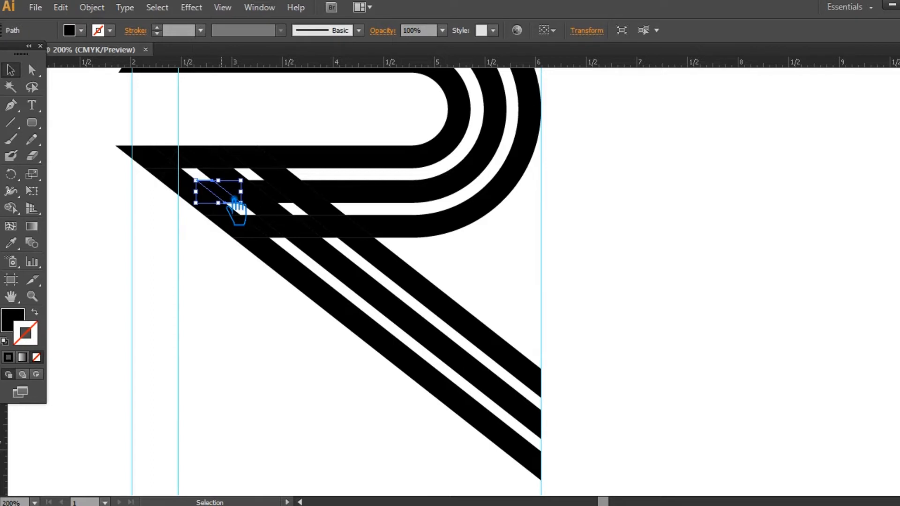
pyautogui.moveTo(235, 206); pyautogui.dragTo(331, 237)
pyautogui.hotkey('ctrl', 'shift', 'a')
pyautogui.click(281, 240)
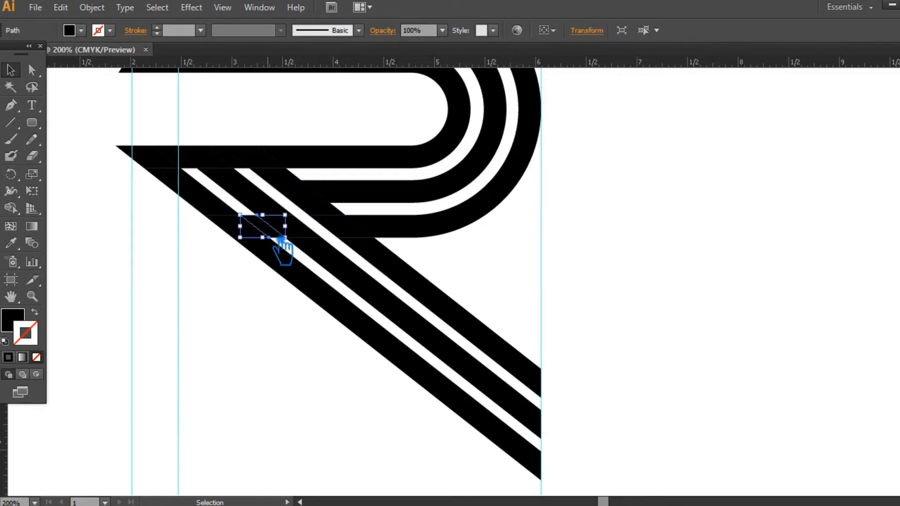
pyautogui.click(547, 252)
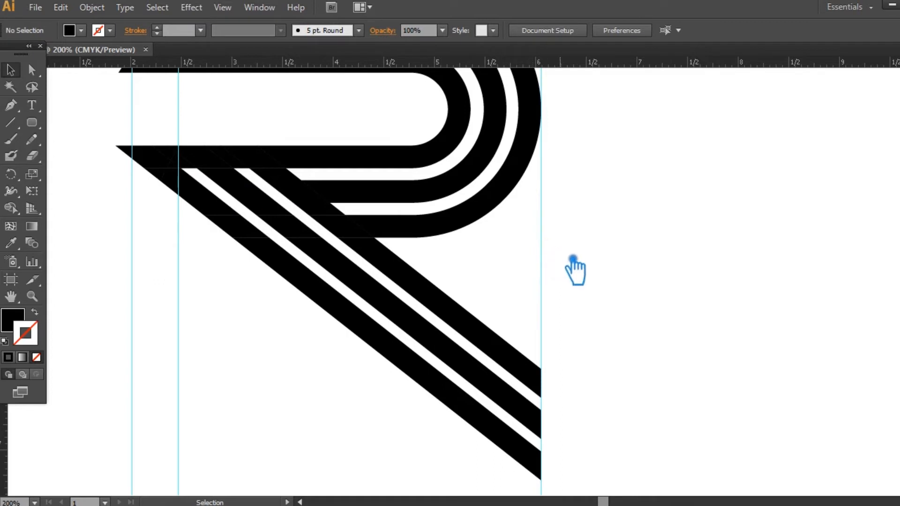
pyautogui.hotkey('ctrl', '1')
pyautogui.hotkey('ctrl', 'z')
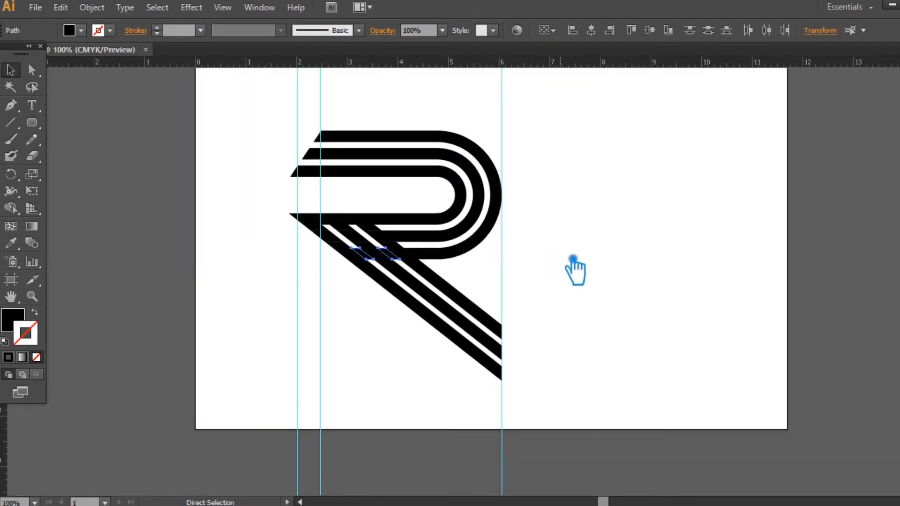
# Step: Select the whole R, hide the guides, and scale it proportionally around its centre to about half its size
pyautogui.moveTo(549, 412); pyautogui.dragTo(252, 113)
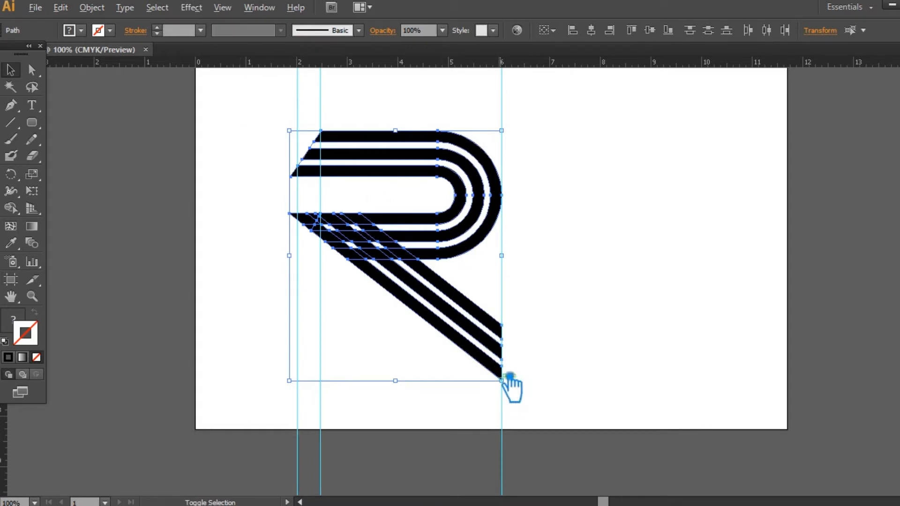
pyautogui.hotkey('ctrl', ';')
pyautogui.hotkey('ctrl', '=')
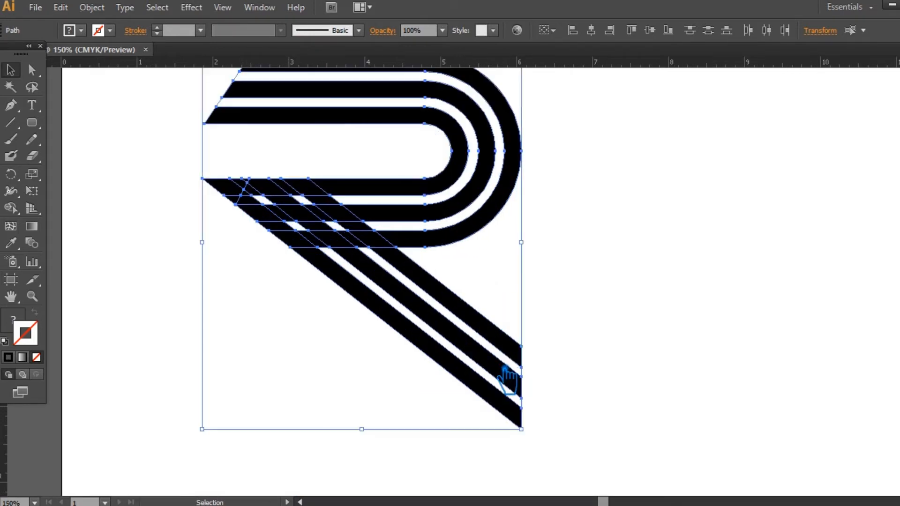
pyautogui.moveTo(535, 435); pyautogui.dragTo(551, 326)
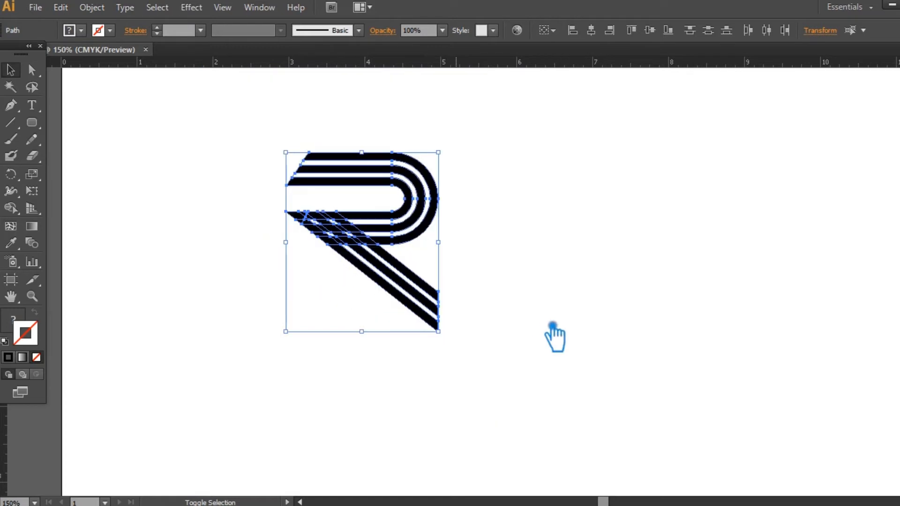
# Step: Group the R's pieces and place a duplicate of it directly to the right at the same height
pyautogui.hotkey('ctrl', '=')
pyautogui.hotkey('ctrl', '=')
pyautogui.moveTo(633, 271); pyautogui.dragTo(635, 347)
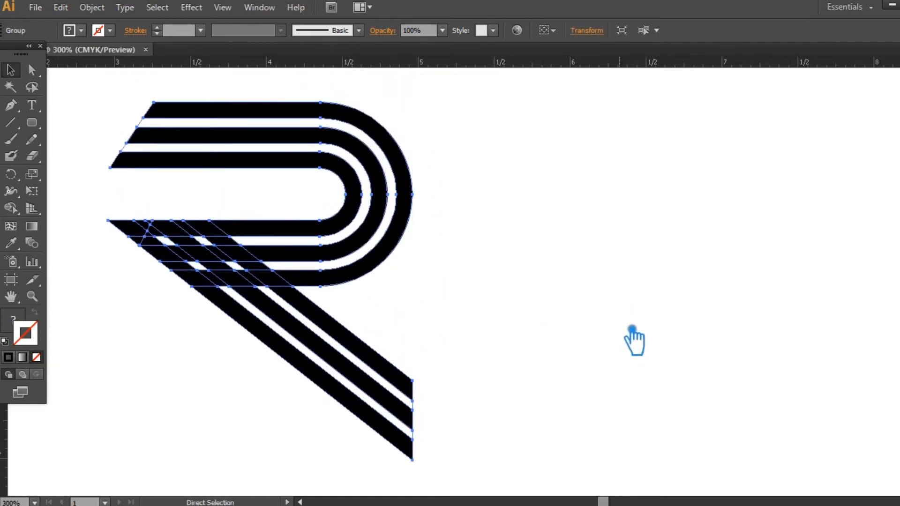
pyautogui.click(628, 345)
pyautogui.moveTo(351, 297); pyautogui.dragTo(650, 292)
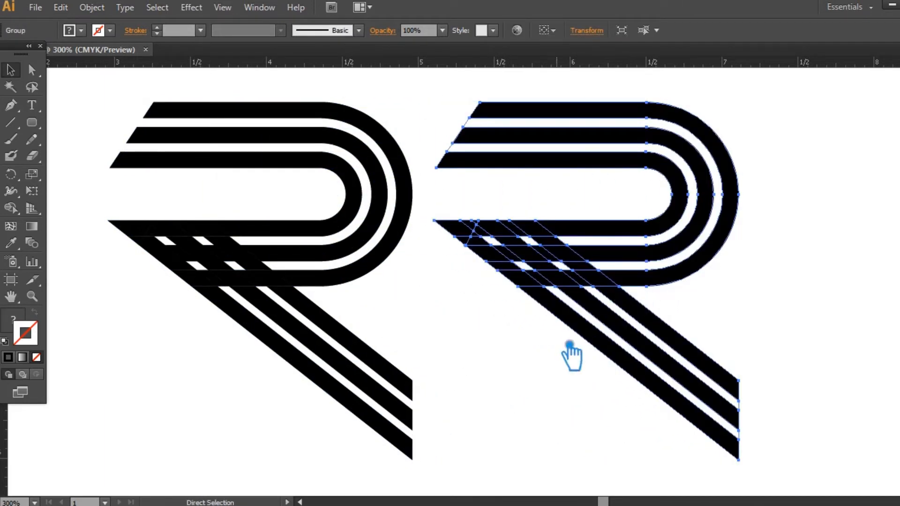
pyautogui.hotkey('ctrl', '-')
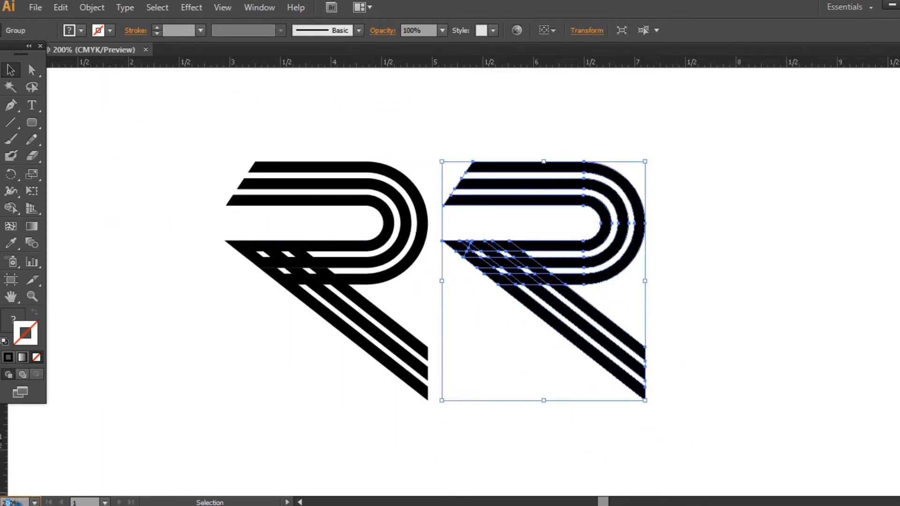
pyautogui.press('Return')
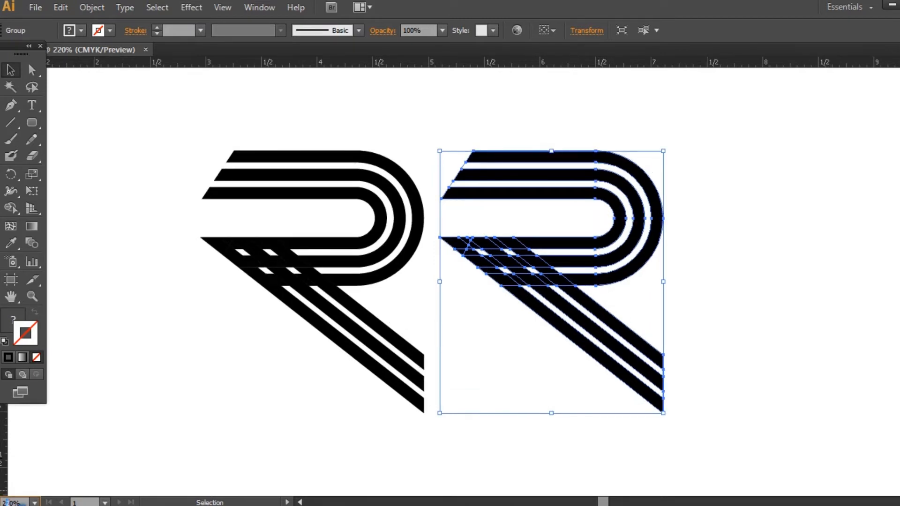
pyautogui.press('Return')
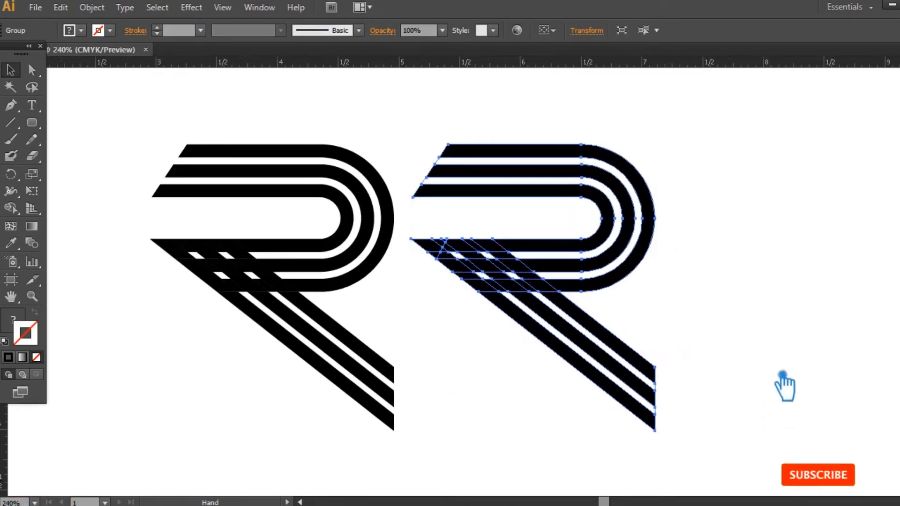
pyautogui.click(749, 361)
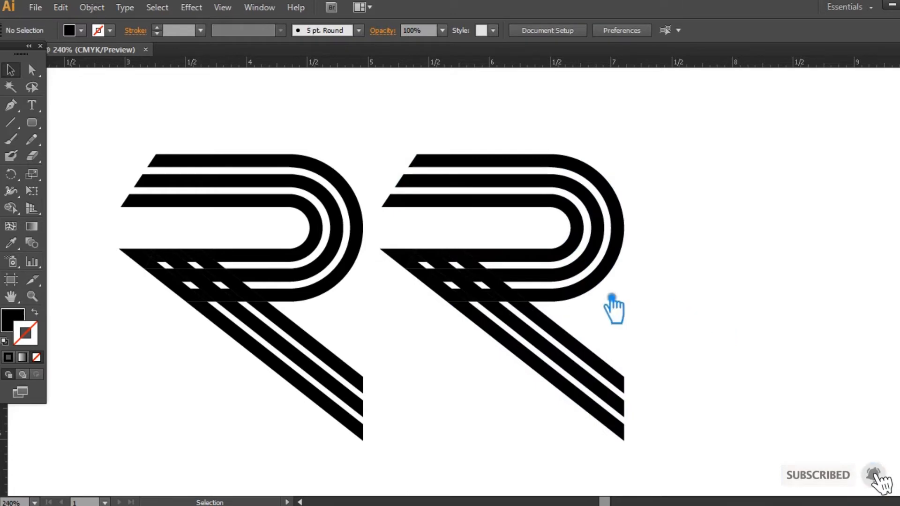
# Step: Place another duplicate of the R to the right of the second one, leaving nothing selected
pyautogui.click(554, 307)
pyautogui.click(588, 316)
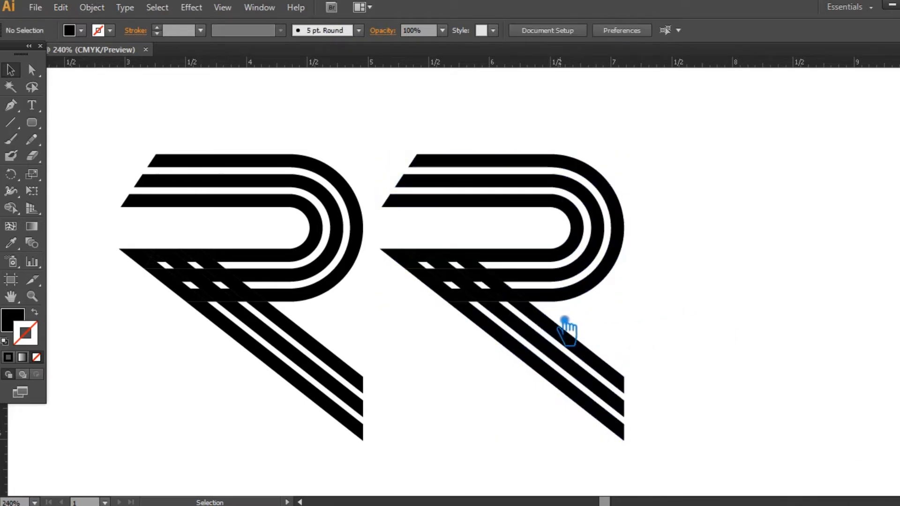
pyautogui.moveTo(547, 307); pyautogui.dragTo(790, 305)
pyautogui.click(562, 375)
pyautogui.click(643, 362)
# Step: Ungroup the leftmost R into its separate pieces and deselect them
pyautogui.click(229, 277)
pyautogui.rightClick(218, 263)
pyautogui.click(261, 346)
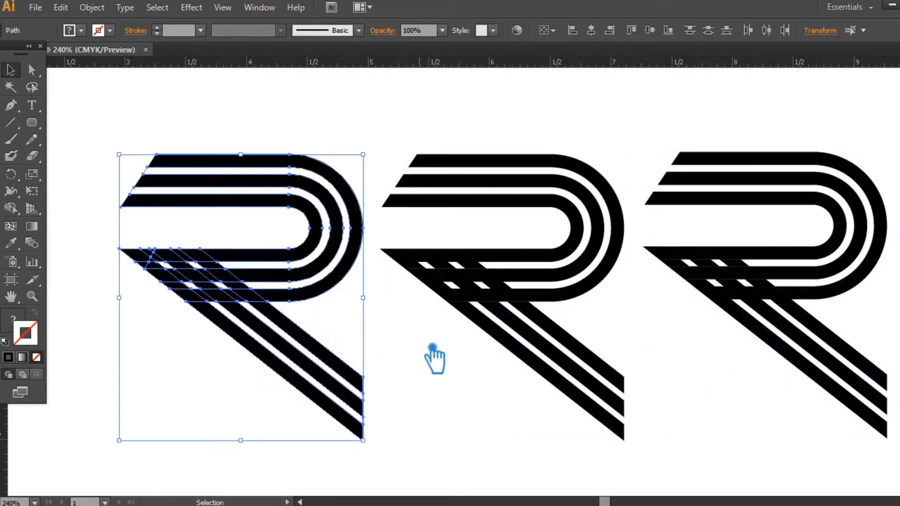
pyautogui.click(432, 358)
# Step: Delete the band pieces of the leftmost R that cross the two gaps between its diagonal legs
pyautogui.click(192, 283)
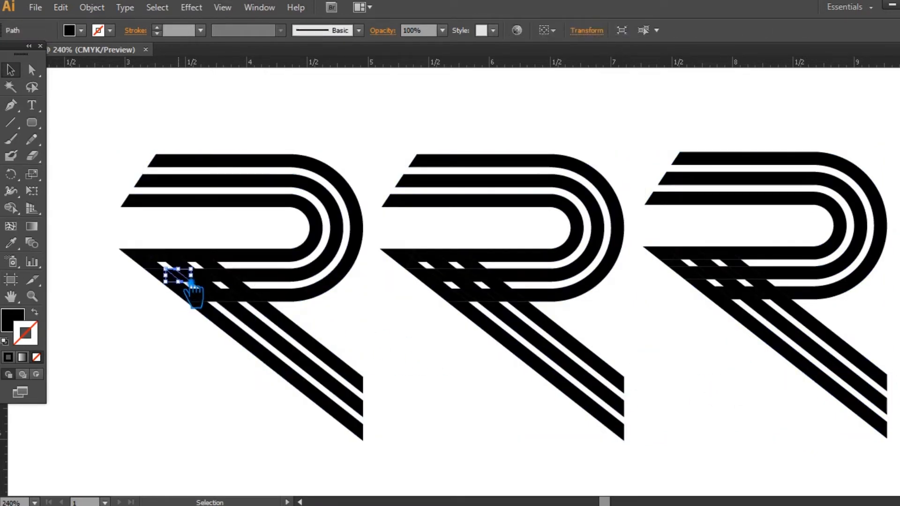
pyautogui.press('Delete')
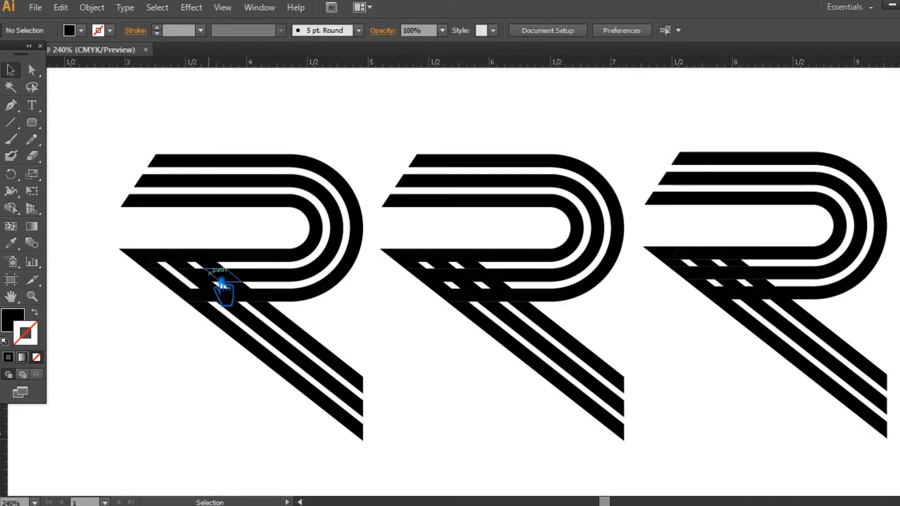
pyautogui.click(225, 280)
pyautogui.click(203, 346)
pyautogui.click(226, 285)
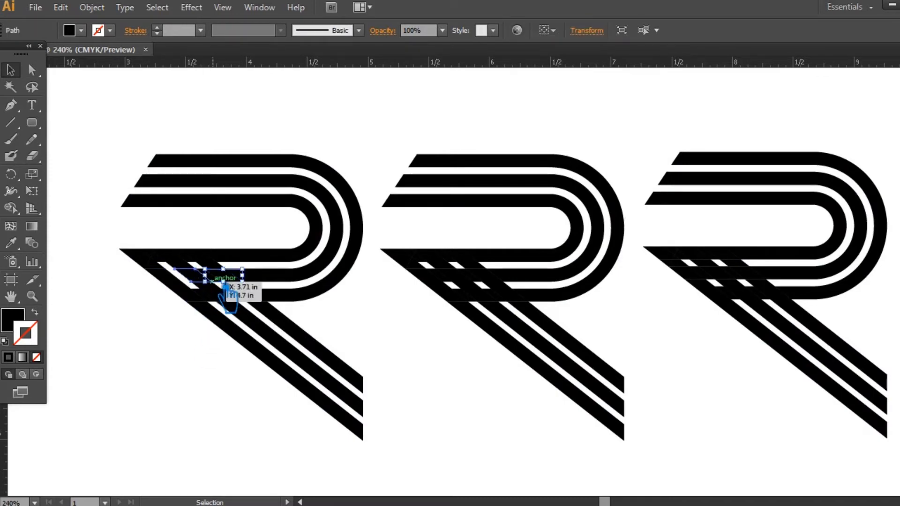
pyautogui.click(138, 323)
pyautogui.hotkey('ctrl', '+')
pyautogui.moveTo(385, 306); pyautogui.dragTo(368, 333)
pyautogui.click(146, 313)
pyautogui.click(352, 367)
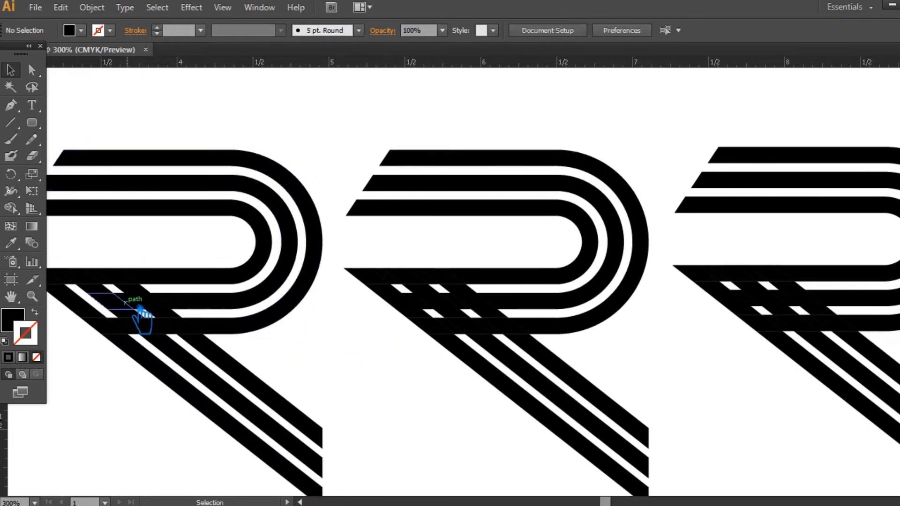
pyautogui.click(132, 299)
pyautogui.press('Delete')
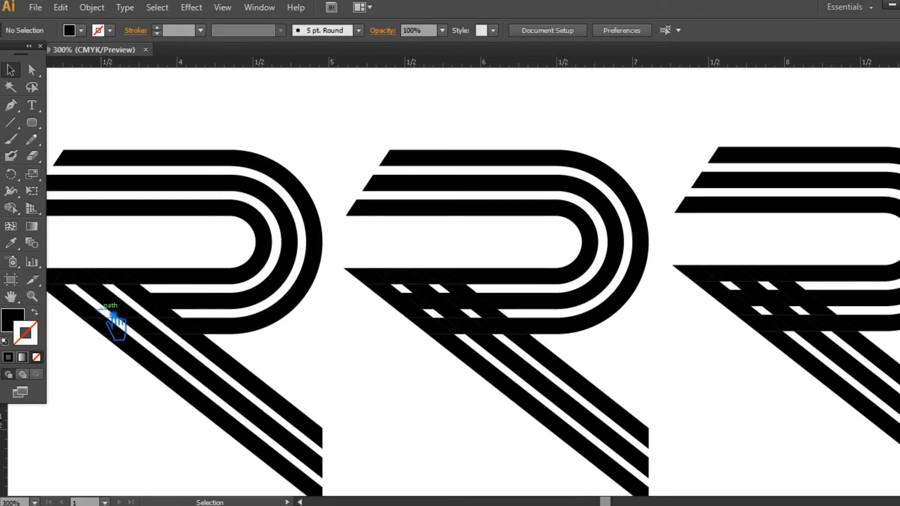
pyautogui.click(112, 314)
pyautogui.press('Delete')
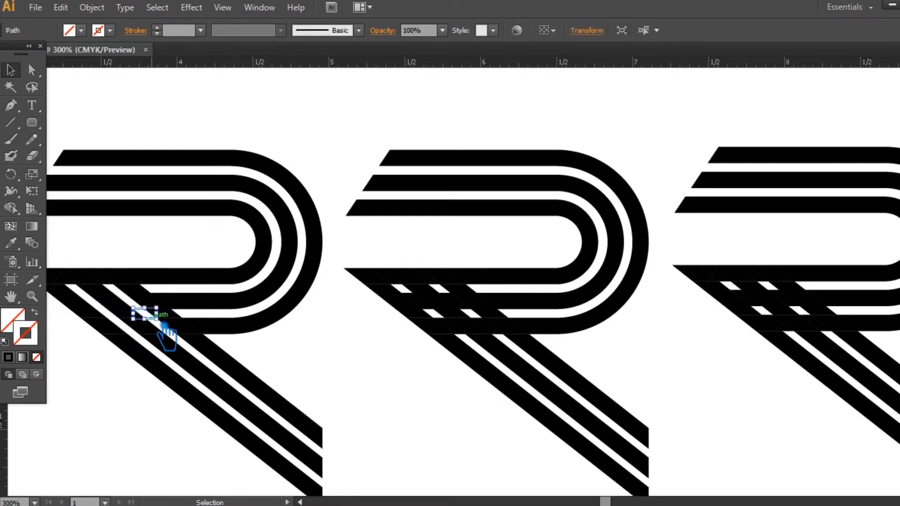
# Step: Try to delete the middle curved band of the leftmost R and the unfilled shape beside it
pyautogui.click(273, 300)
pyautogui.press('Delete')
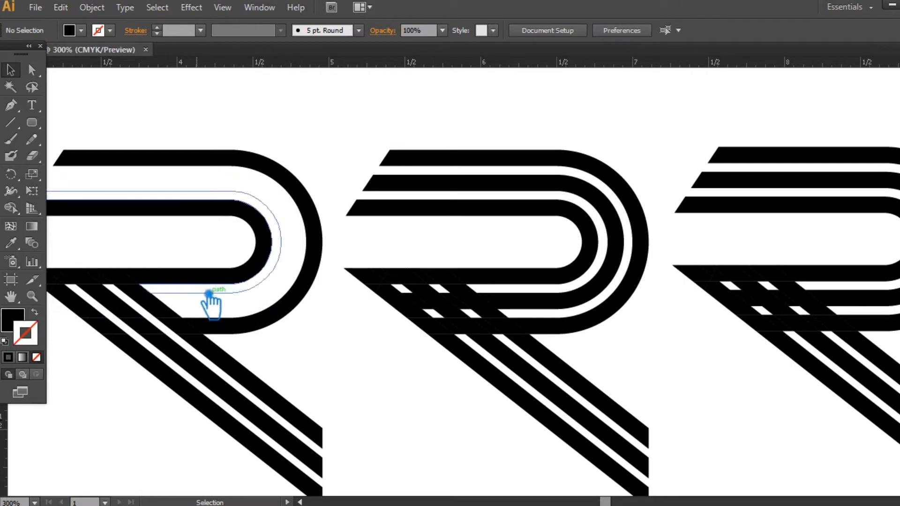
pyautogui.click(208, 298)
pyautogui.press('Delete')
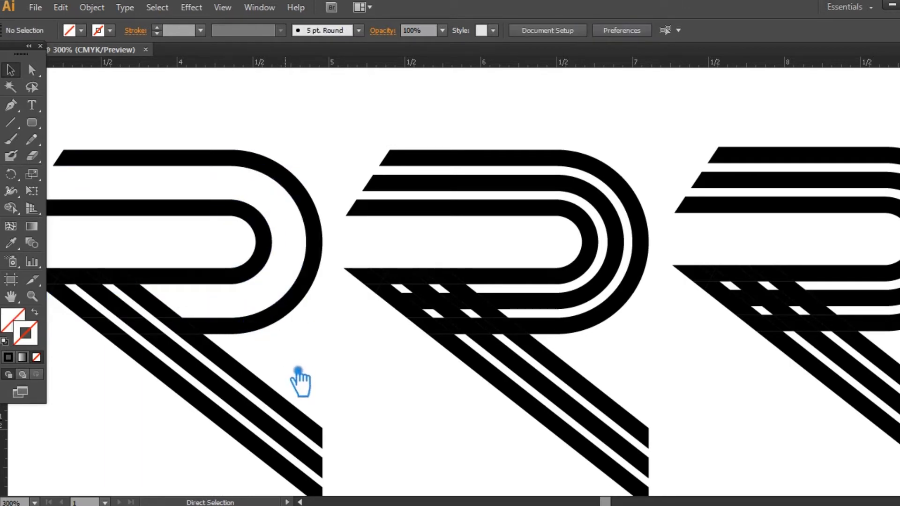
pyautogui.hotkey('ctrl', 'z')
pyautogui.hotkey('ctrl', 'z')
pyautogui.hotkey('ctrl', 'shift', 'a')
# Step: Select all the pieces of the leftmost R's innermost band and unite them into one shape with Pathfinder
pyautogui.moveTo(363, 386); pyautogui.dragTo(448, 340)
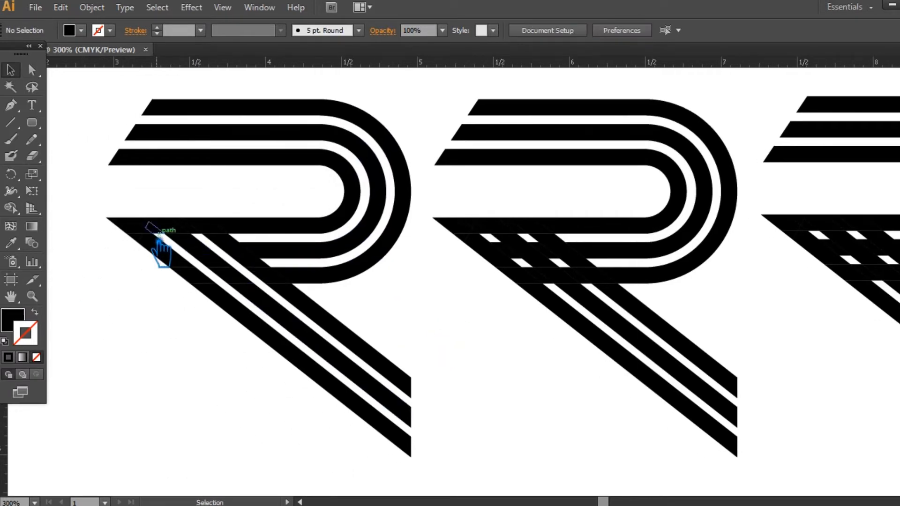
pyautogui.click(136, 227)
pyautogui.click(159, 290)
pyautogui.moveTo(177, 305); pyautogui.dragTo(667, 372)
pyautogui.hotkey('ctrl', '=')
pyautogui.hotkey('ctrl', '=')
pyautogui.click(292, 269)
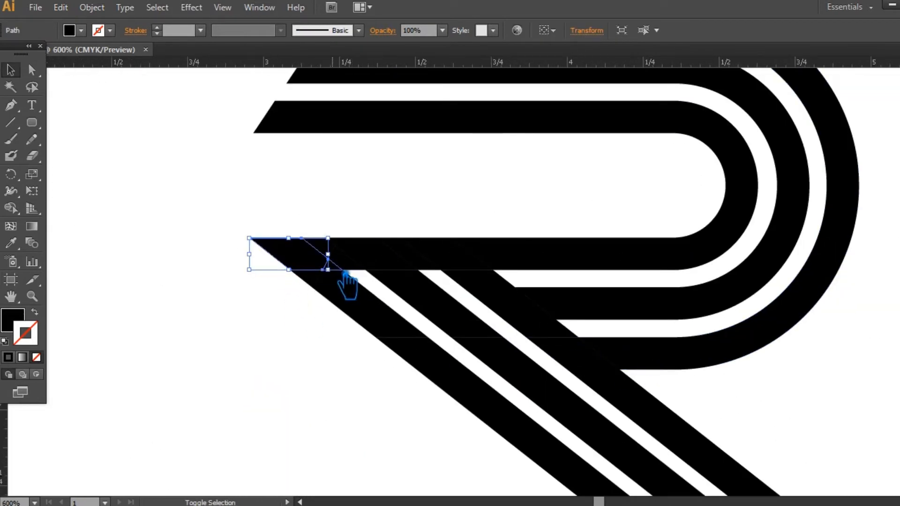
pyautogui.moveTo(346, 273); pyautogui.dragTo(418, 269)
pyautogui.moveTo(347, 255); pyautogui.dragTo(479, 274)
pyautogui.keyDown('shift'); pyautogui.click(549, 264); pyautogui.keyUp('shift')
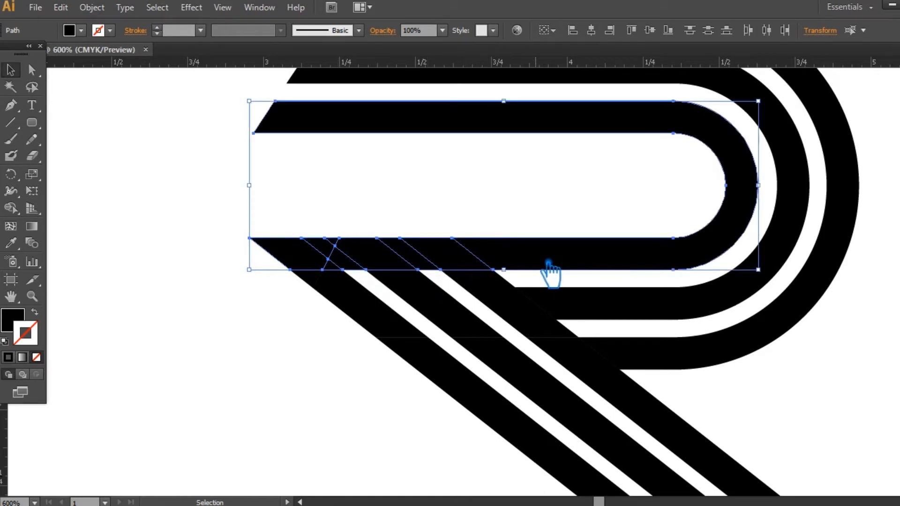
pyautogui.hotkey('ctrl', 'shift', 'F9')
pyautogui.click(789, 373)
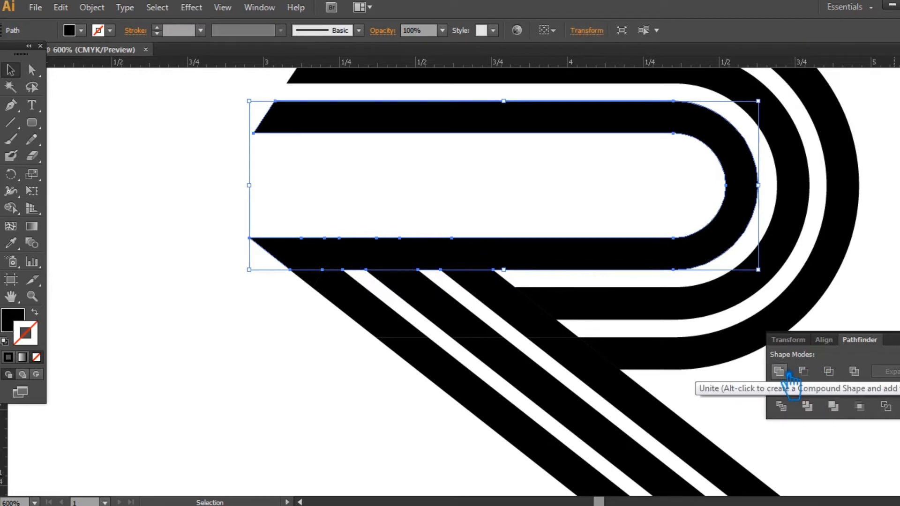
pyautogui.hotkey('ctrl', 'shift', 'F9')
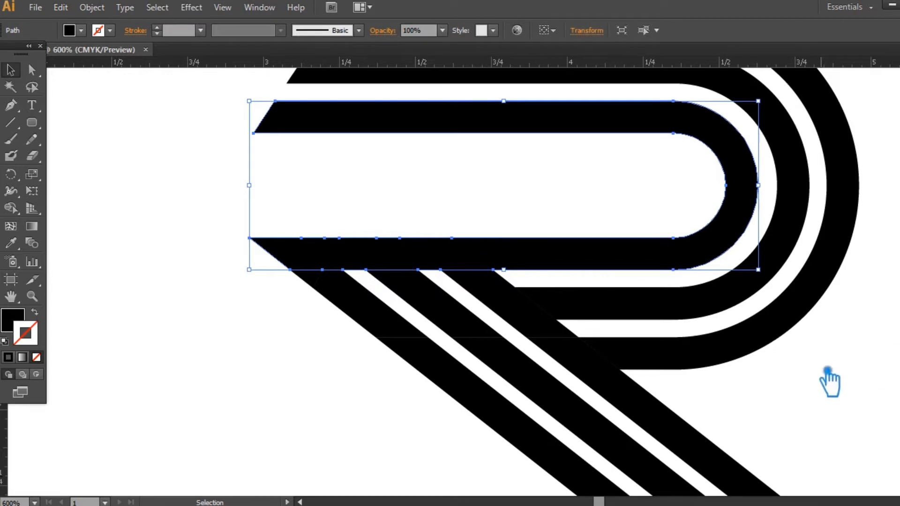
# Step: Select all the pieces of the uppermost diagonal leg and unite them into one shape with Pathfinder
pyautogui.click(829, 412)
pyautogui.keyDown('shift'); pyautogui.click(563, 341); pyautogui.keyUp('shift')
pyautogui.keyDown('shift'); pyautogui.click(492, 300); pyautogui.keyUp('shift')
pyautogui.keyDown('shift'); pyautogui.click(466, 278); pyautogui.keyUp('shift')
pyautogui.keyDown('shift'); pyautogui.click(653, 405); pyautogui.keyUp('shift')
pyautogui.hotkey('ctrl', 'shift', 'F9')
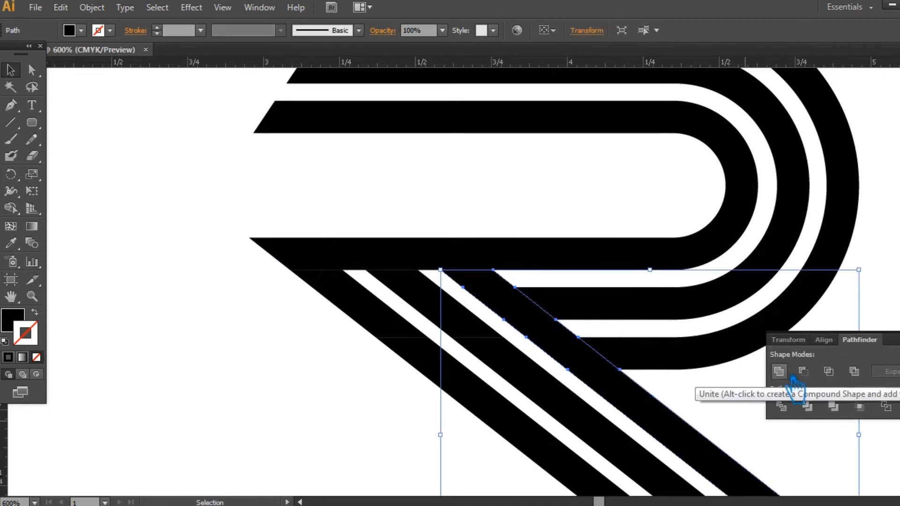
pyautogui.click(780, 371)
pyautogui.click(893, 315)
# Step: Select all the pieces of the middle diagonal leg of the leftmost R and unite them into one shape with Pathfinder
pyautogui.keyDown('shift'); pyautogui.click(460, 325); pyautogui.keyUp('shift')
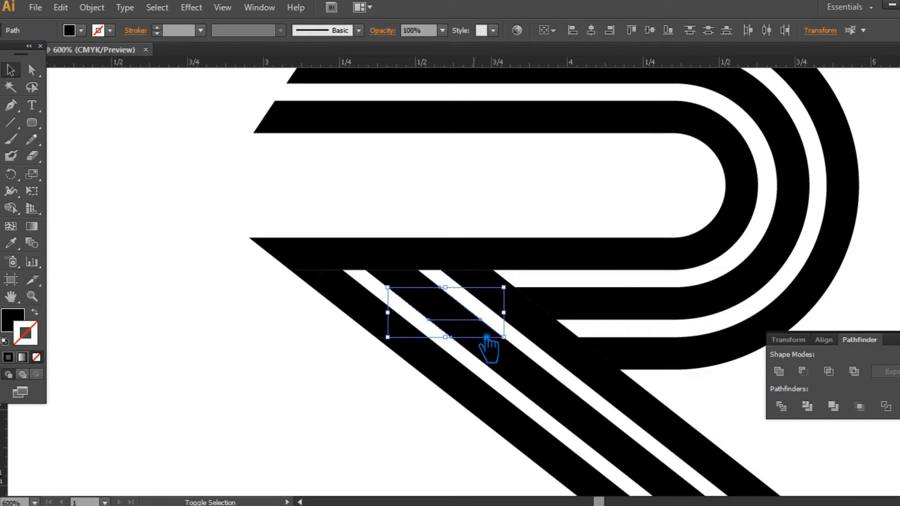
pyautogui.keyDown('shift'); pyautogui.click(411, 292); pyautogui.keyUp('shift')
pyautogui.keyDown('shift'); pyautogui.click(520, 368); pyautogui.keyUp('shift')
pyautogui.keyDown('shift'); pyautogui.click(560, 395); pyautogui.keyUp('shift')
pyautogui.hotkey('ctrl', '-')
pyautogui.moveTo(565, 402); pyautogui.dragTo(489, 396)
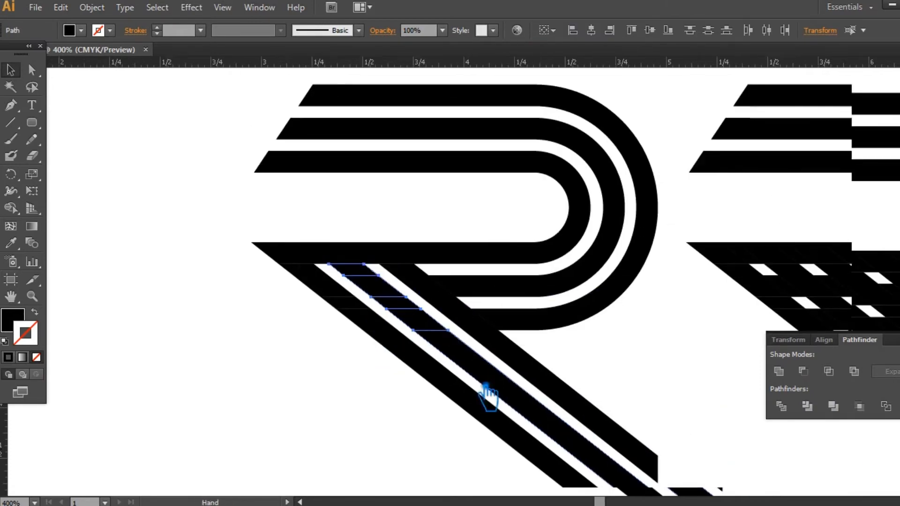
pyautogui.click(779, 371)
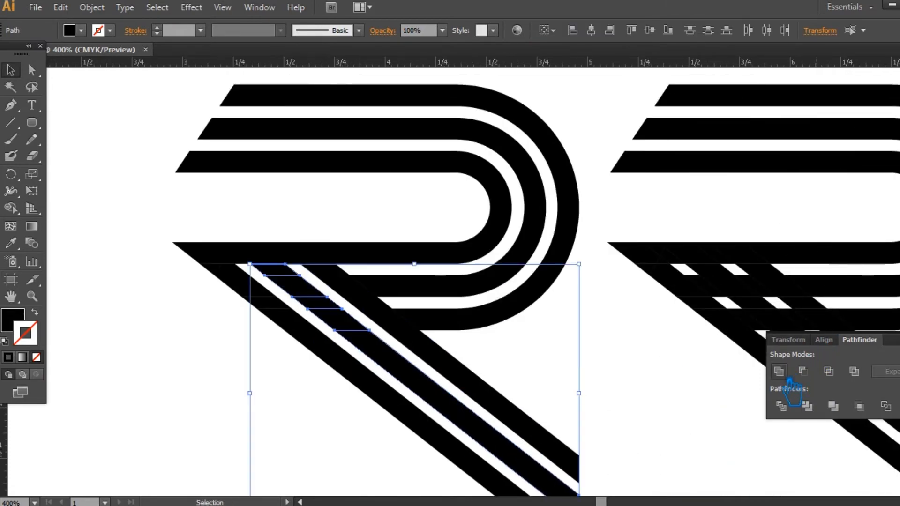
pyautogui.click(666, 390)
# Step: Select all the pieces of the lowest diagonal leg of the leftmost R and unite them into one shape with Pathfinder
pyautogui.click(240, 283)
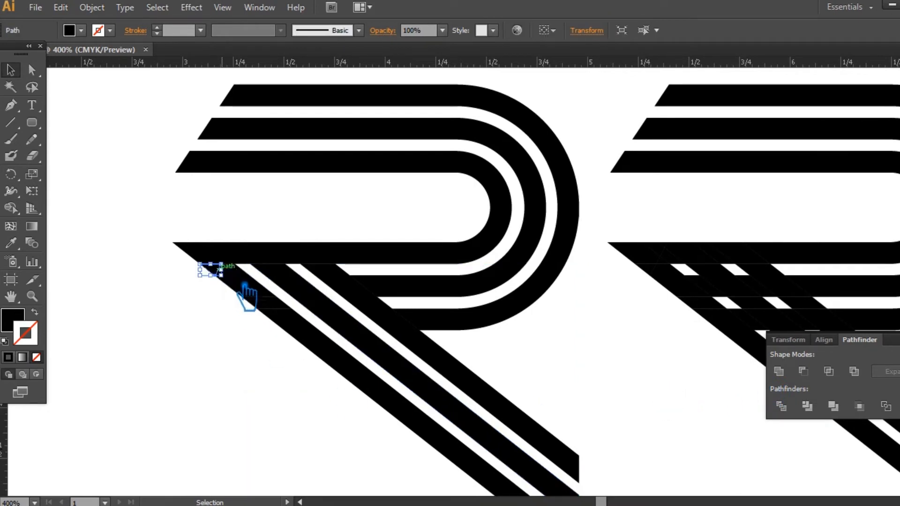
pyautogui.keyDown('shift'); pyautogui.click(253, 288); pyautogui.keyUp('shift')
pyautogui.keyDown('shift'); pyautogui.click(275, 310); pyautogui.keyUp('shift')
pyautogui.keyDown('shift'); pyautogui.click(295, 325); pyautogui.keyUp('shift')
pyautogui.keyDown('shift'); pyautogui.click(347, 369); pyautogui.keyUp('shift')
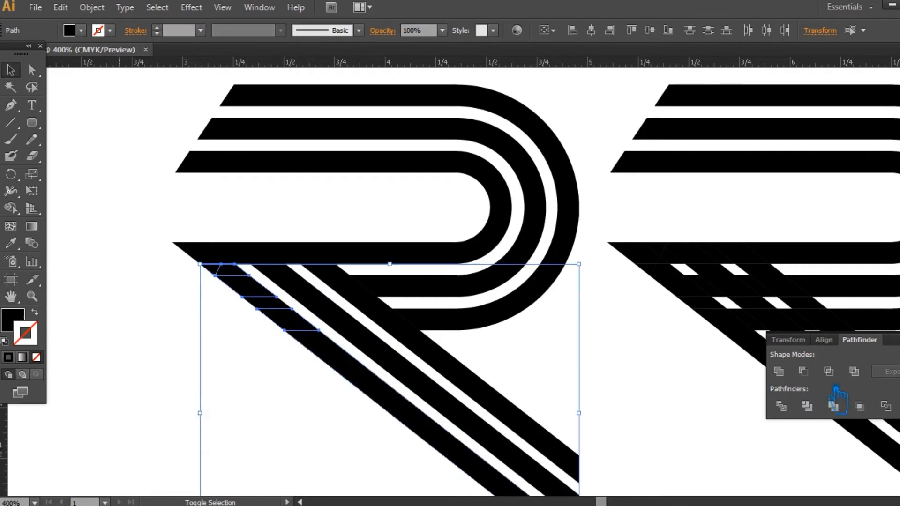
pyautogui.click(834, 404)
pyautogui.click(163, 374)
pyautogui.click(281, 307)
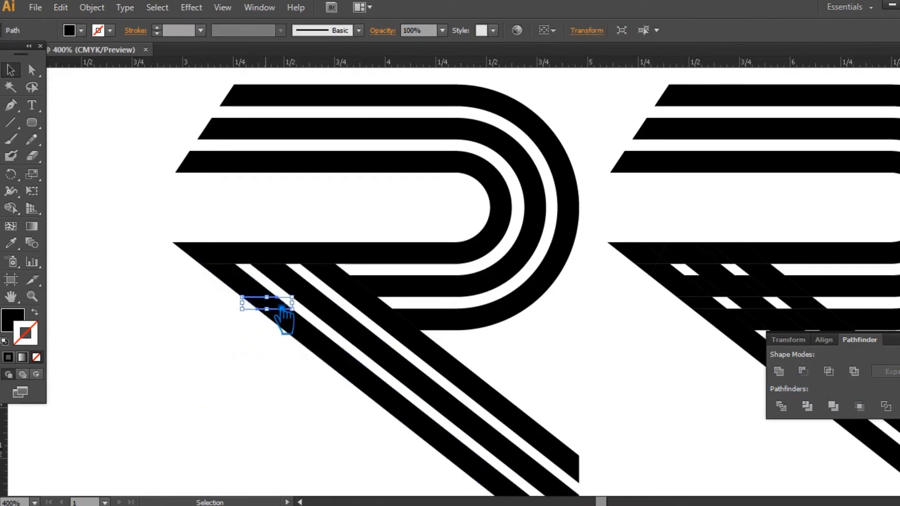
pyautogui.keyDown('shift'); pyautogui.click(332, 349); pyautogui.keyUp('shift')
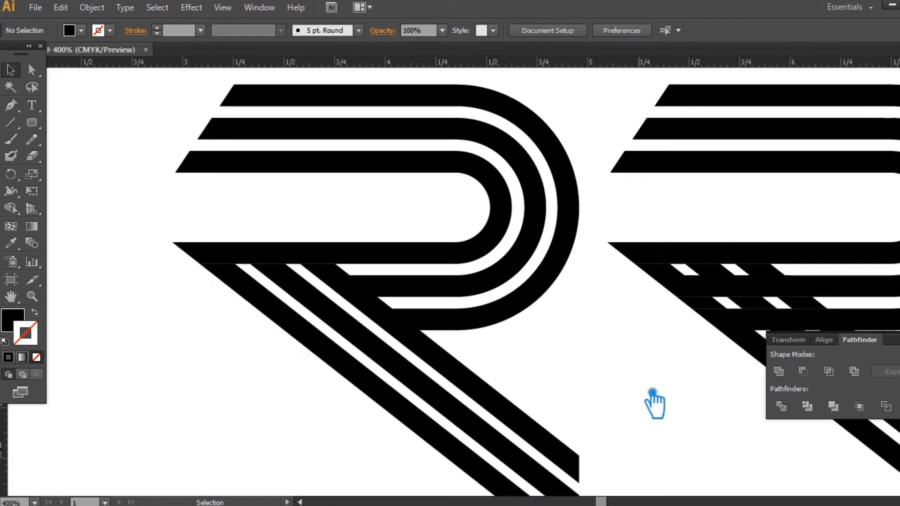
pyautogui.click(268, 256)
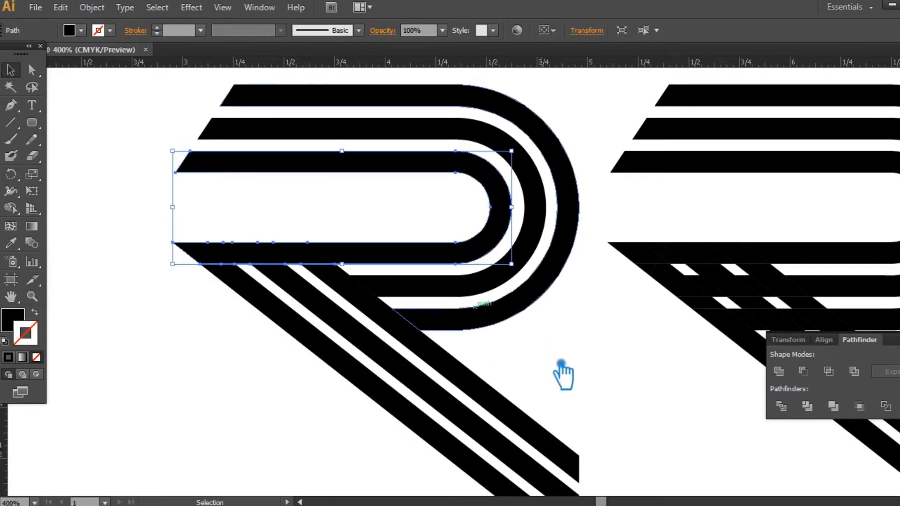
pyautogui.click(571, 381)
# Step: Delete the R copy standing directly beside the leftmost R
pyautogui.hotkey('ctrl', '-')
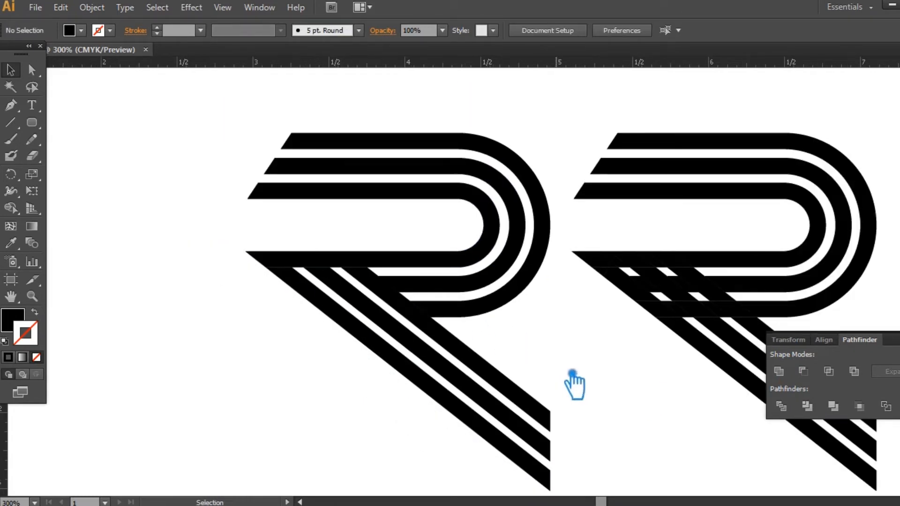
pyautogui.hscroll(5, 568, 375)
pyautogui.moveTo(595, 311); pyautogui.dragTo(696, 370)
pyautogui.press('Delete')
# Step: Group all the pieces of the leftmost R
pyautogui.moveTo(608, 457); pyautogui.dragTo(207, 135)
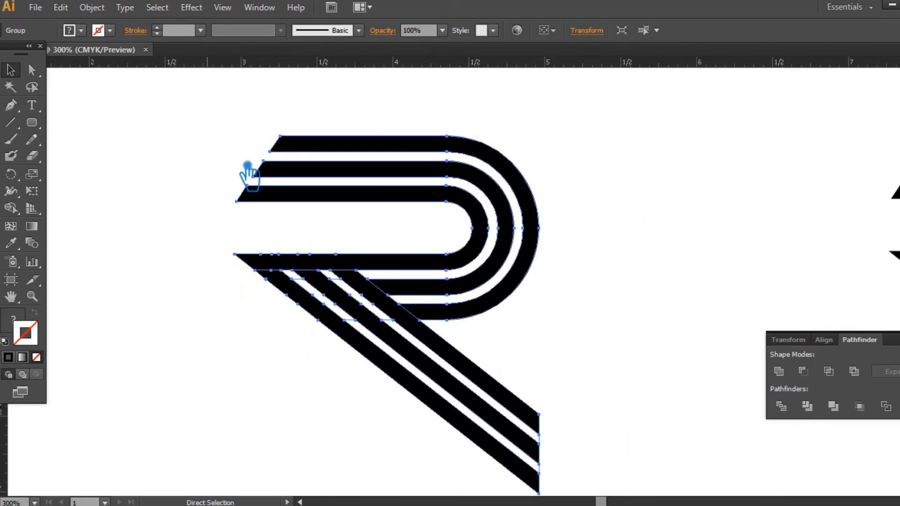
pyautogui.hotkey('ctrl', 'shift', 'g')
pyautogui.click(644, 232)
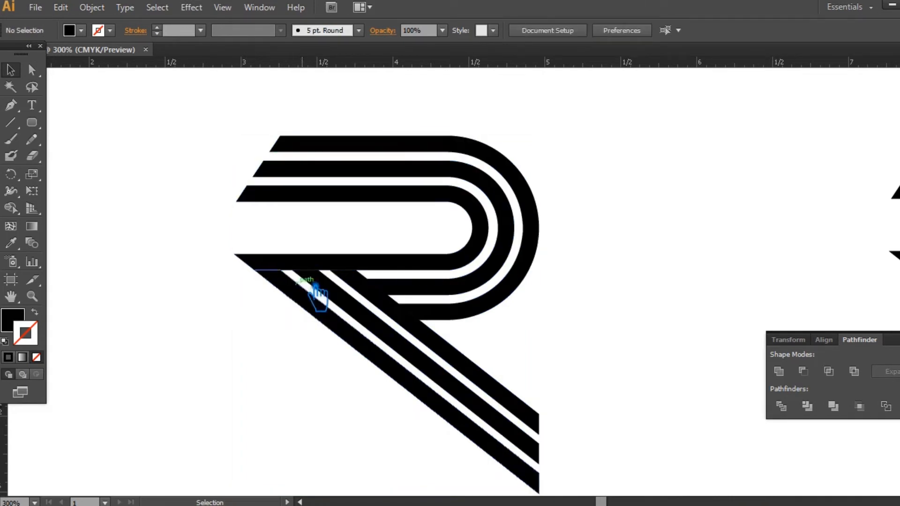
# Step: Ungroup the leftmost R and try to remove the unfilled shapes between its diagonal legs
pyautogui.click(314, 286)
pyautogui.rightClick(300, 277)
pyautogui.click(347, 365)
pyautogui.click(320, 290)
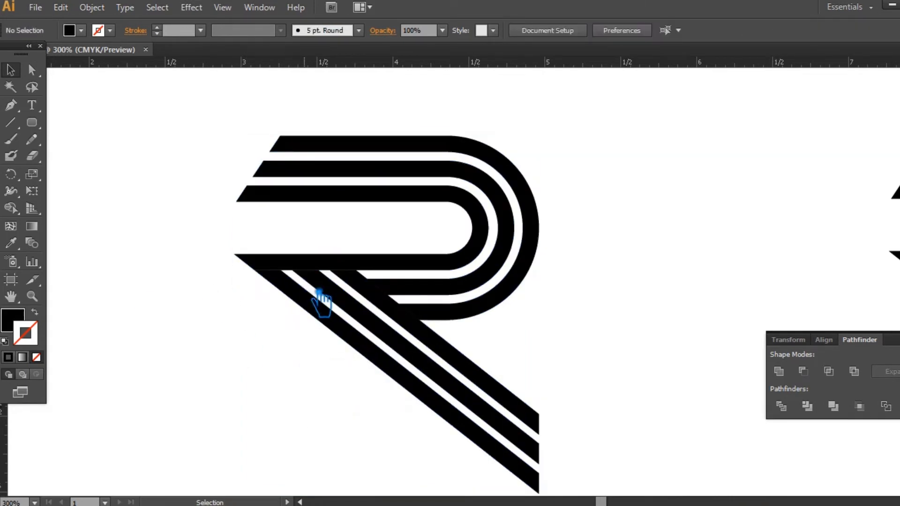
pyautogui.click(312, 288)
pyautogui.click(305, 302)
pyautogui.moveTo(279, 269); pyautogui.dragTo(308, 284)
pyautogui.click(342, 287)
pyautogui.click(345, 290)
pyautogui.click(347, 293)
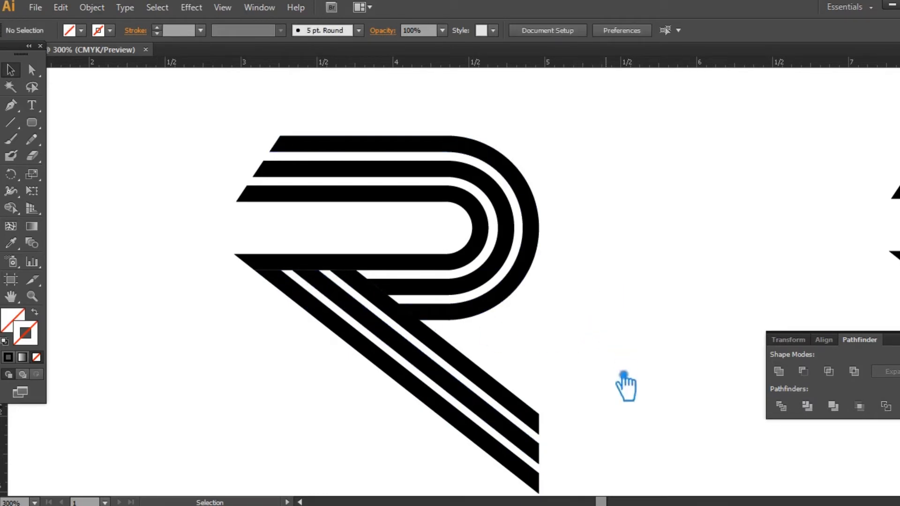
# Step: Group the leftmost R again and move it about 1.25 in to the left and slightly up, undoing a trial move to the right
pyautogui.click(442, 352)
pyautogui.hotkey('ctrl', 'shift', 'b')
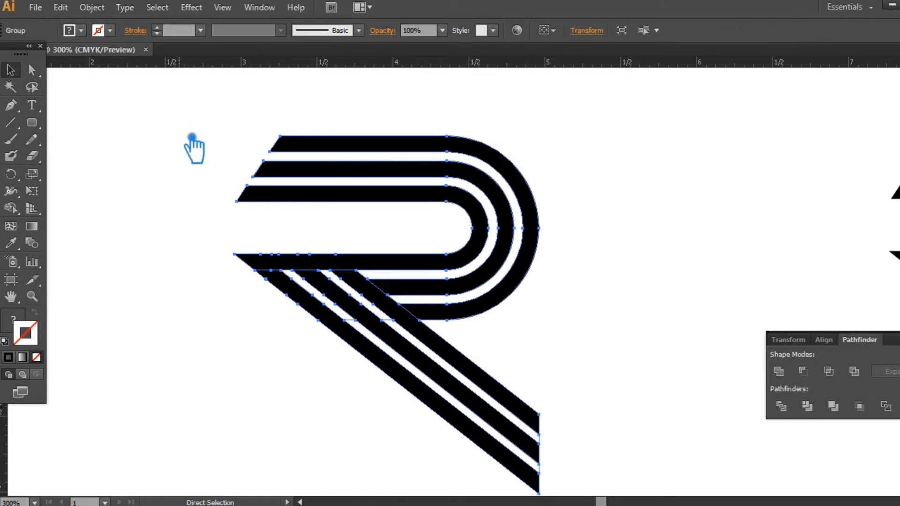
pyautogui.click(280, 199)
pyautogui.moveTo(304, 321); pyautogui.dragTo(115, 310)
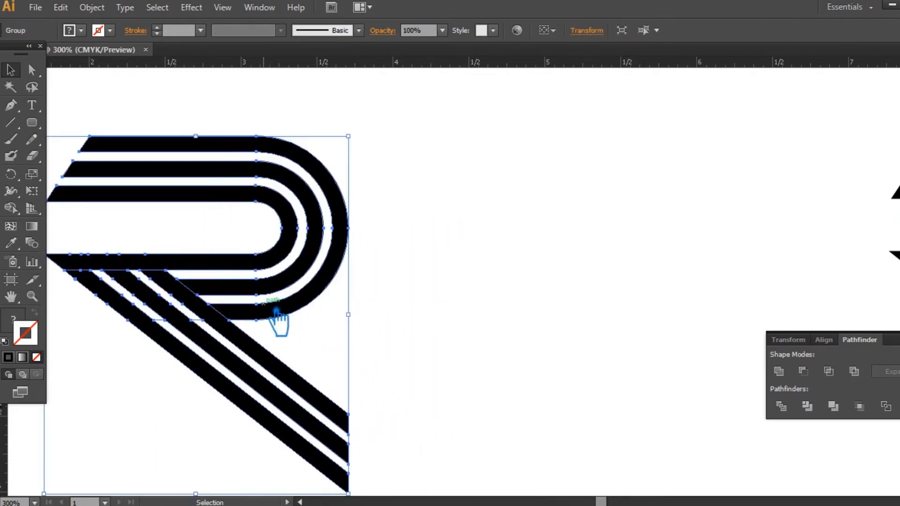
pyautogui.click(227, 287)
pyautogui.moveTo(227, 288); pyautogui.dragTo(558, 267)
pyautogui.click(234, 272)
pyautogui.hotkey('ctrl', 'z')
# Step: Ungroup the moved R and delete the unfilled shapes remaining between its diagonal legs
pyautogui.click(215, 321)
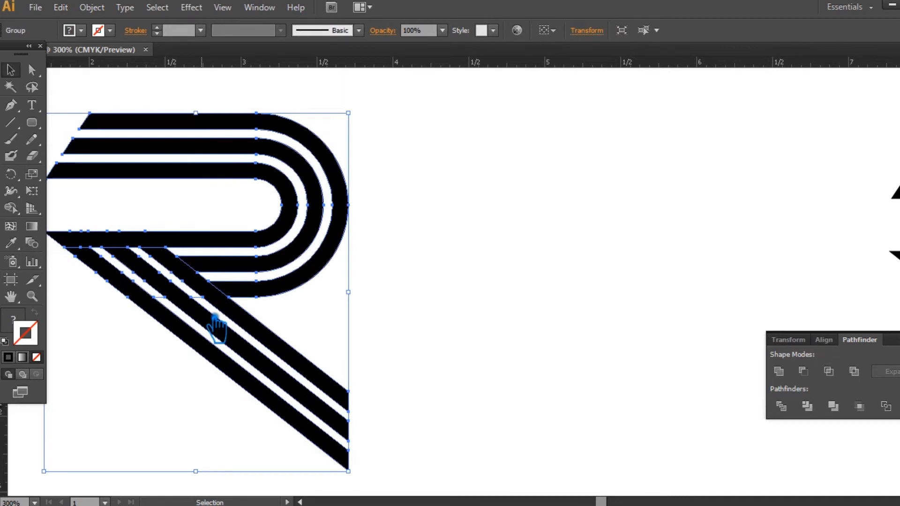
pyautogui.rightClick(207, 313)
pyautogui.click(444, 343)
pyautogui.click(444, 344)
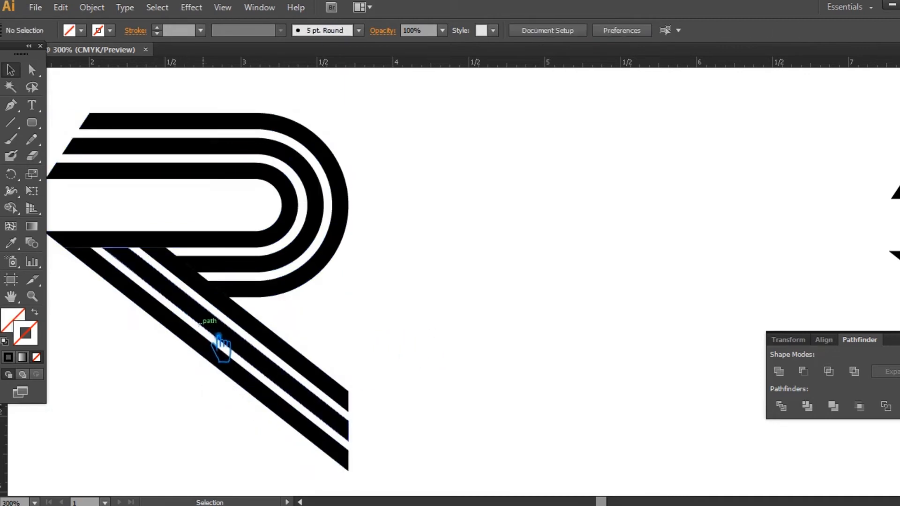
pyautogui.click(168, 332)
pyautogui.click(384, 328)
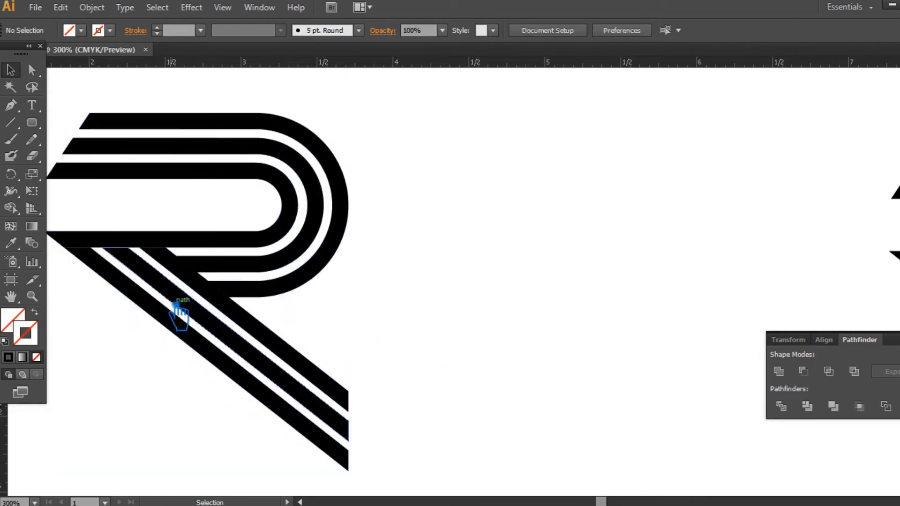
pyautogui.click(175, 311)
pyautogui.click(178, 309)
pyautogui.click(210, 311)
pyautogui.click(270, 326)
# Step: Select all the remaining pieces of the R and group them
pyautogui.moveTo(501, 344); pyautogui.dragTo(130, 161)
pyautogui.click(529, 291)
pyautogui.moveTo(528, 291); pyautogui.dragTo(486, 276)
pyautogui.click(251, 287)
pyautogui.moveTo(480, 437); pyautogui.dragTo(95, 110)
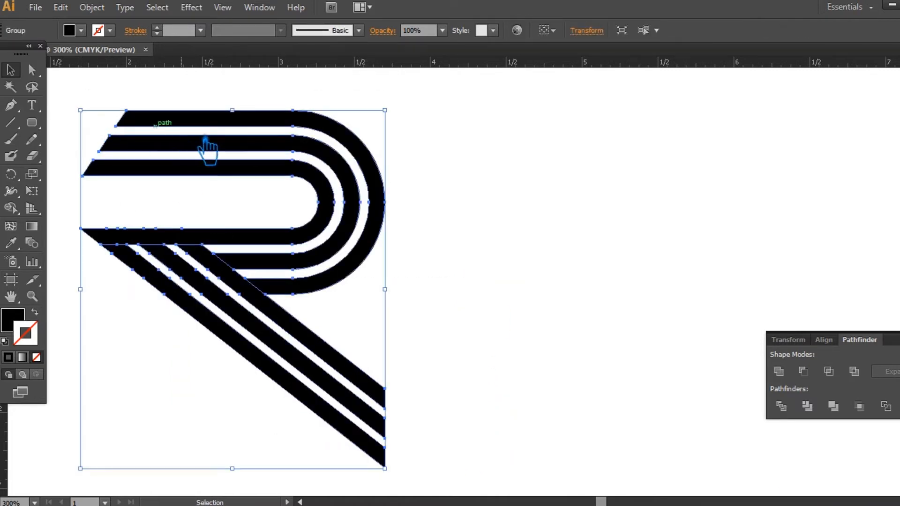
# Step: Duplicate the grouped R just to its right and repeat the duplication for a third R in the row
pyautogui.moveTo(188, 248); pyautogui.dragTo(508, 250)
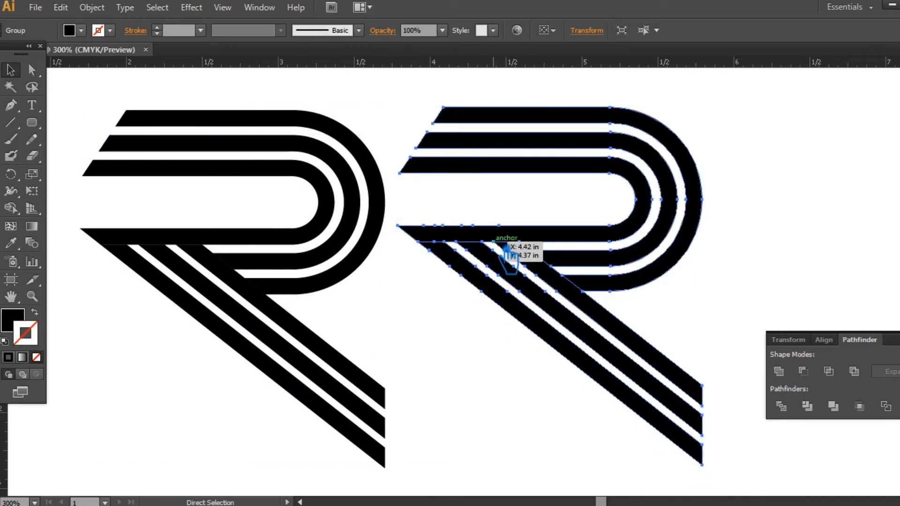
pyautogui.hotkey('ctrl', 'd')
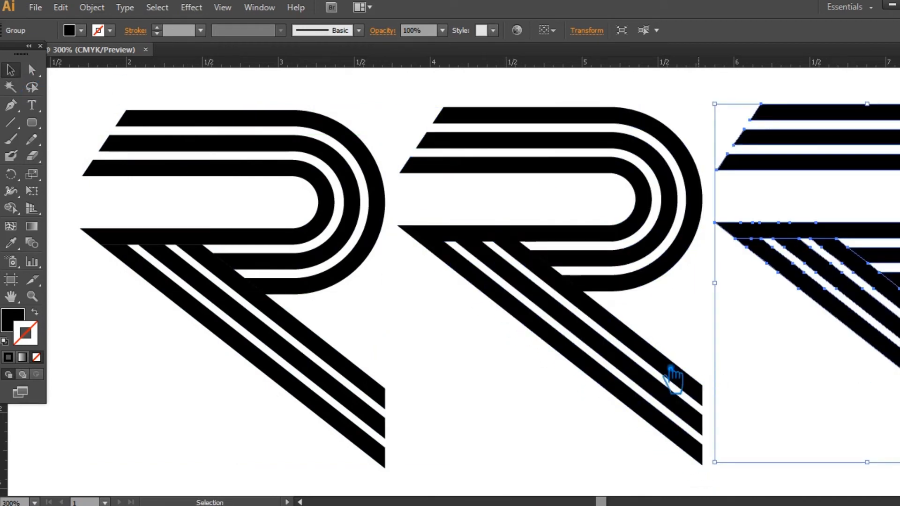
pyautogui.click(490, 342)
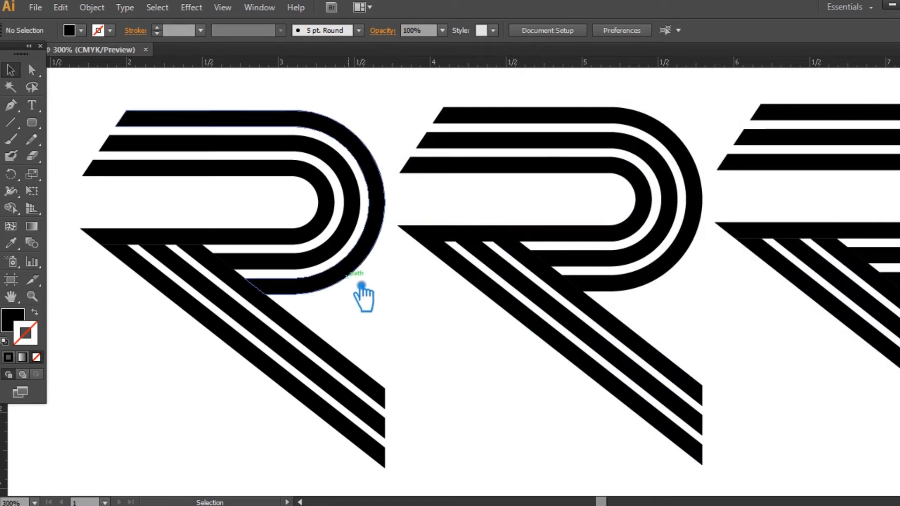
# Step: Ungroup the leftmost R so its stripes can be coloured separately
pyautogui.click(260, 248)
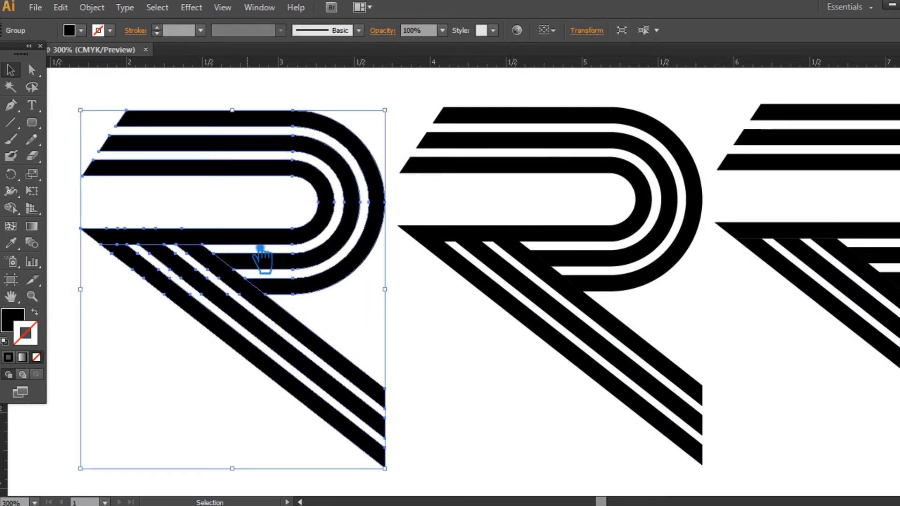
pyautogui.rightClick(261, 249)
pyautogui.click(309, 324)
pyautogui.click(435, 325)
# Step: Fill the innermost band of the leftmost R with bright red E01B1B
pyautogui.click(161, 179)
pyautogui.doubleClick(27, 331)
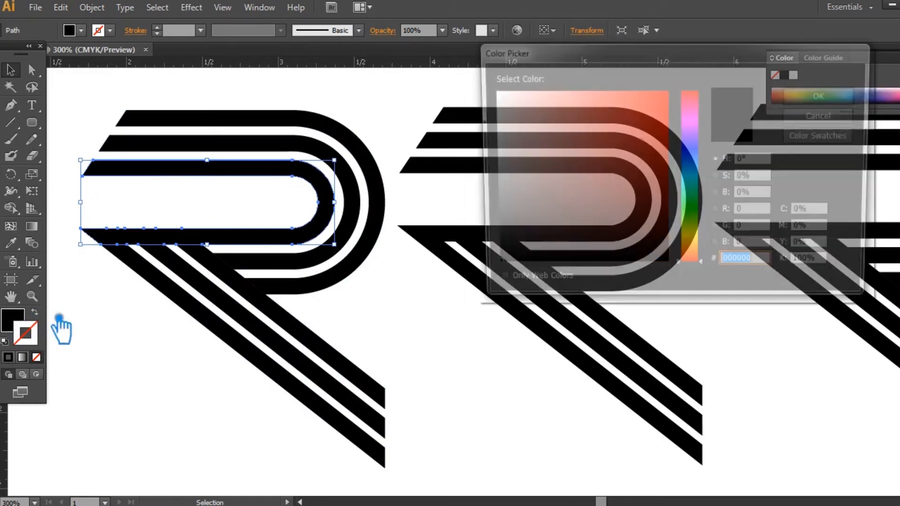
pyautogui.click(655, 104)
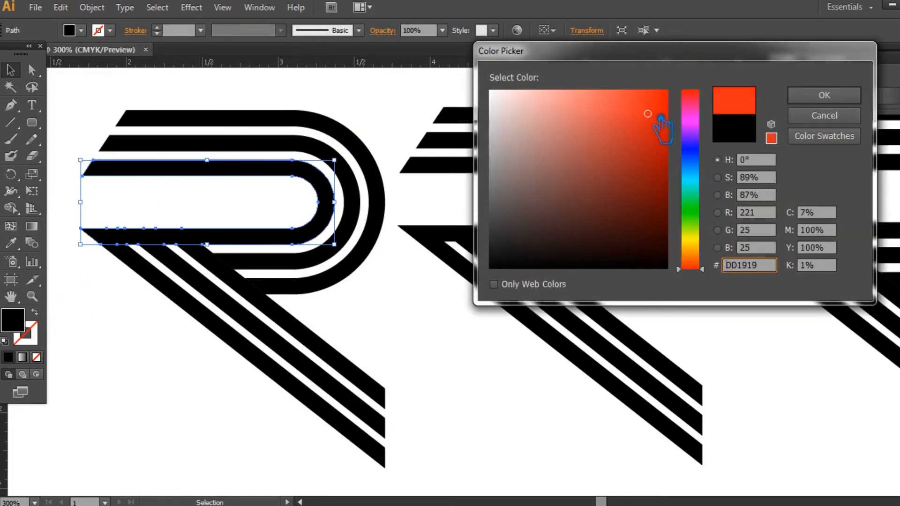
pyautogui.click(824, 94)
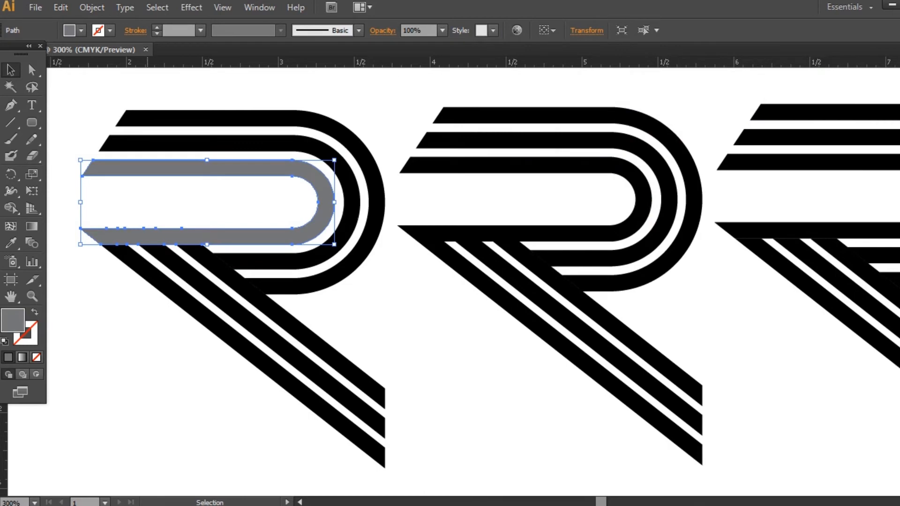
pyautogui.click(893, 58)
pyautogui.click(821, 98)
pyautogui.click(463, 311)
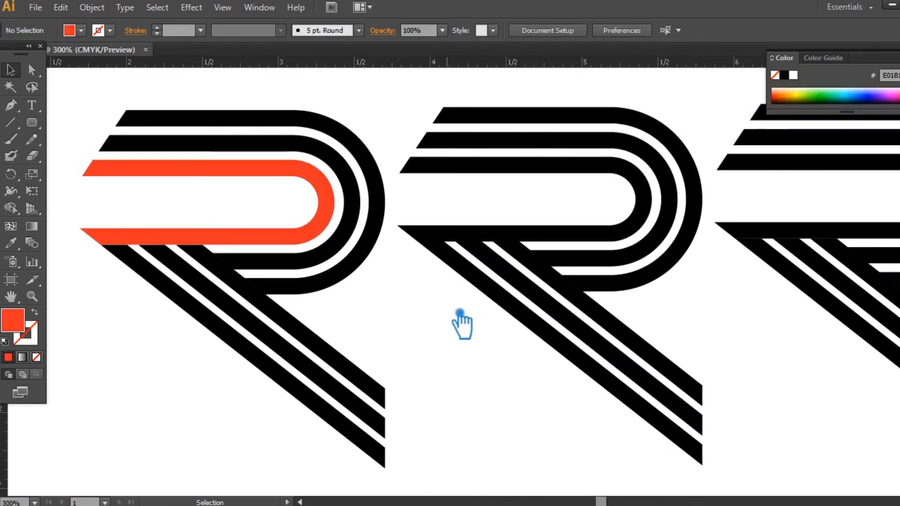
# Step: Apply the innermost band's red to the middle band with the Eyedropper and darken that fill to C41A1A
pyautogui.click(341, 257)
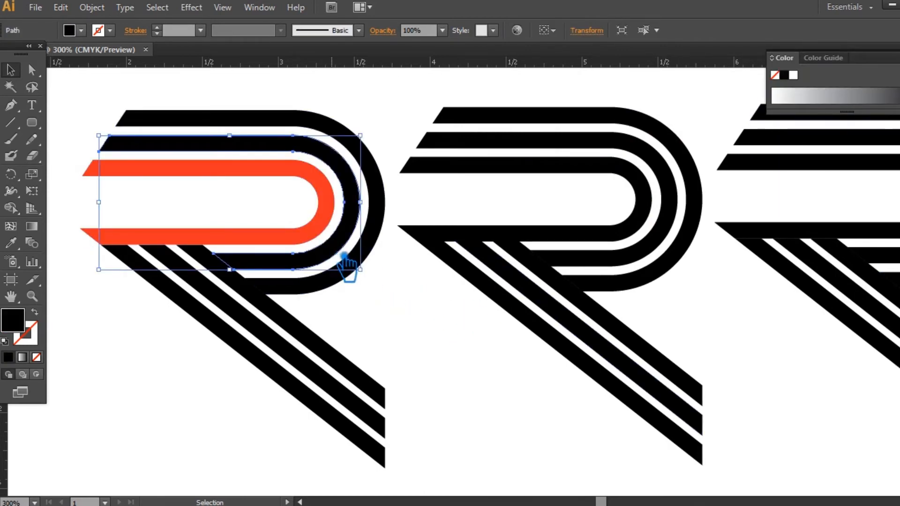
pyautogui.click(10, 243)
pyautogui.click(187, 243)
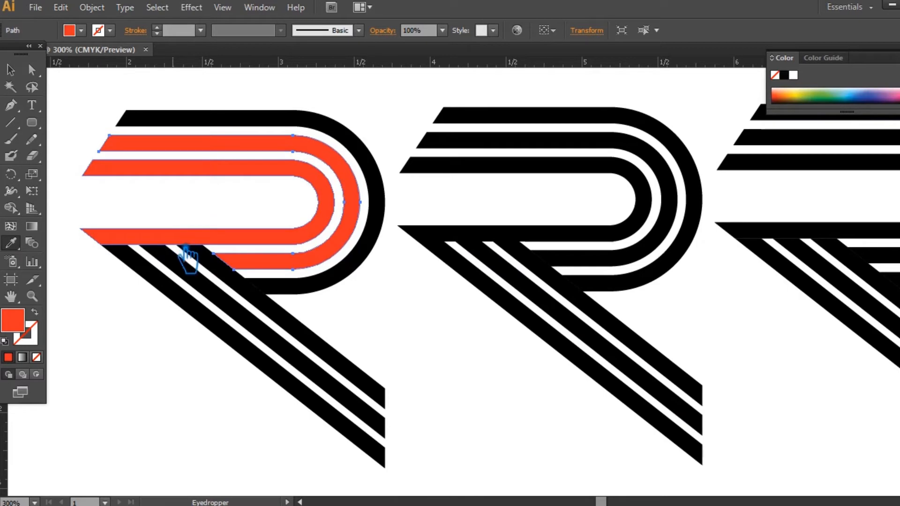
pyautogui.doubleClick(14, 321)
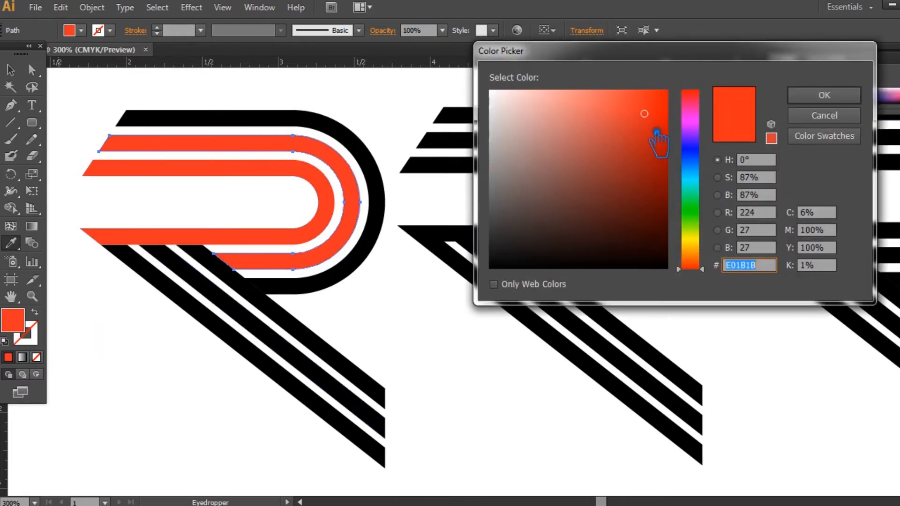
pyautogui.click(816, 95)
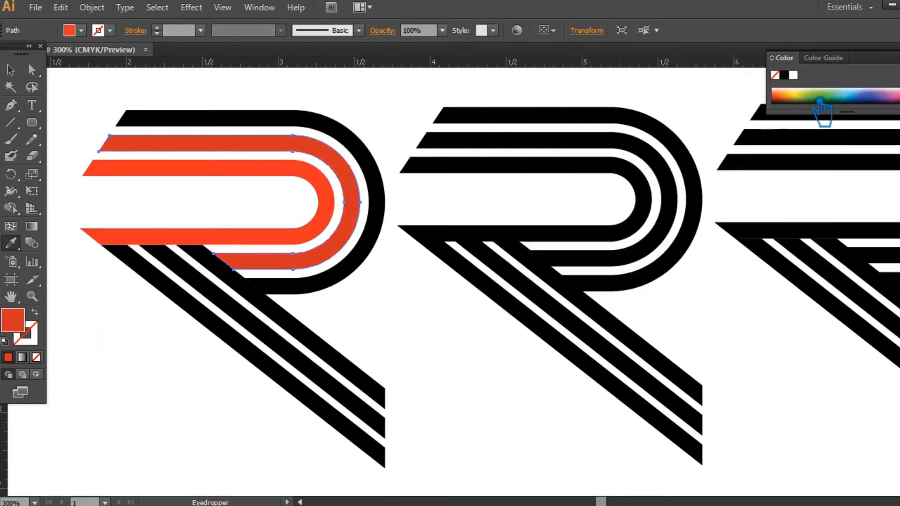
# Step: Darken the middle band's fill further to a deep red in the Color Picker
pyautogui.doubleClick(27, 323)
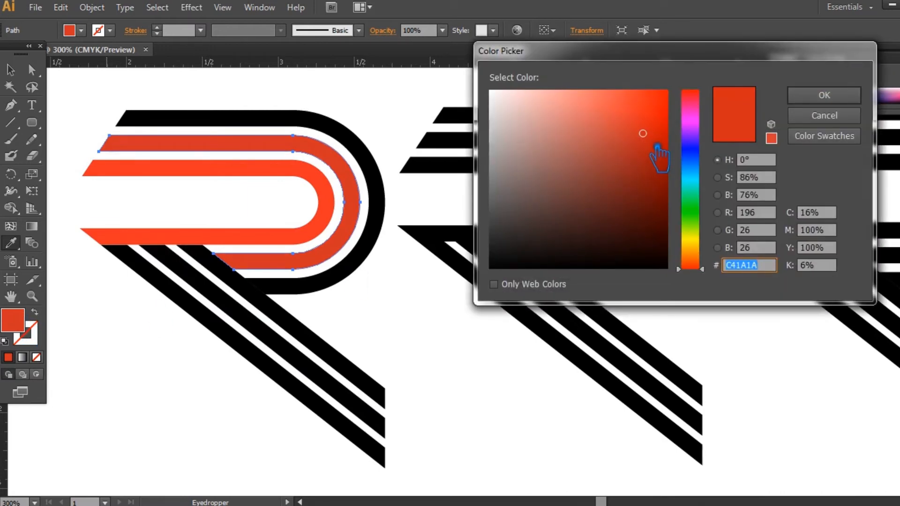
pyautogui.click(821, 95)
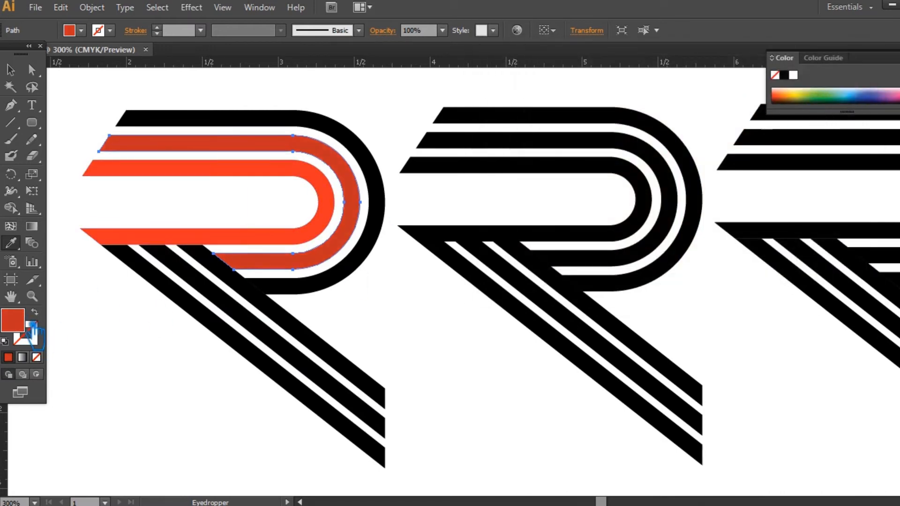
pyautogui.doubleClick(27, 323)
pyautogui.click(841, 98)
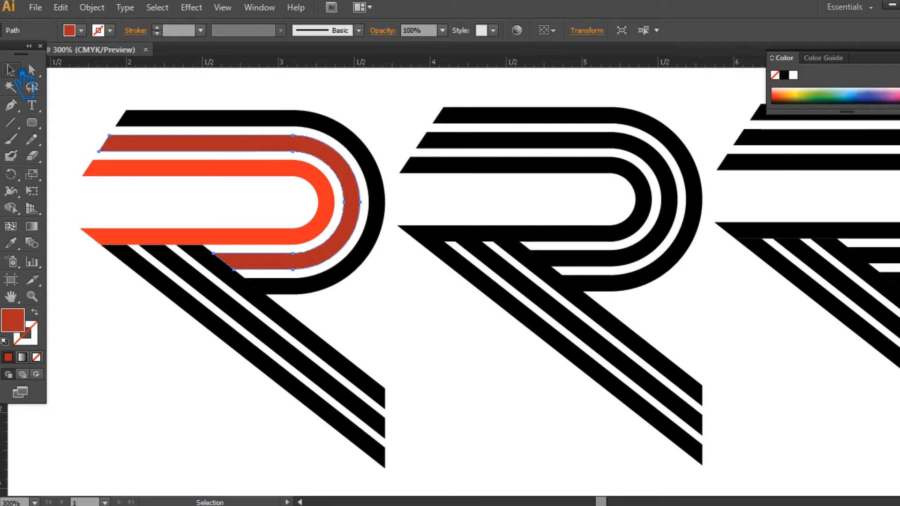
# Step: Apply the middle band's deep red to the outermost band of the leftmost R with the Eyedropper
pyautogui.click(401, 327)
pyautogui.click(370, 283)
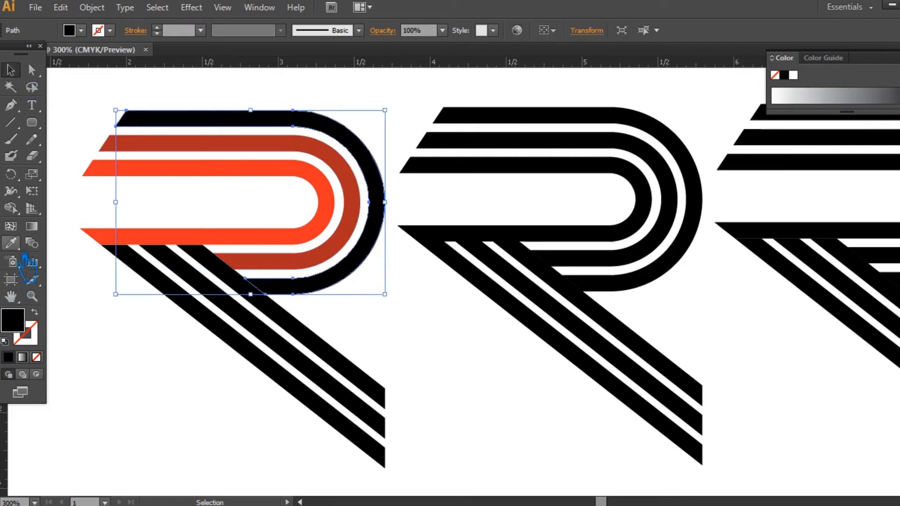
pyautogui.click(323, 263)
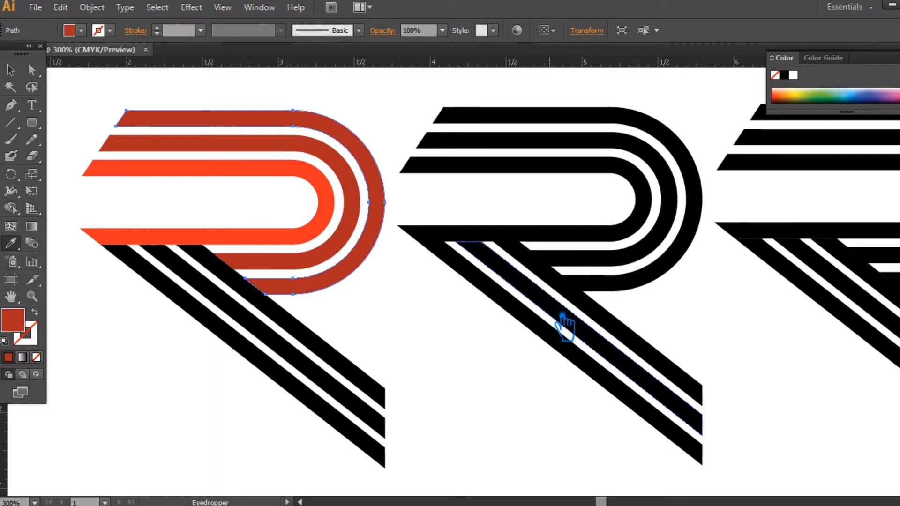
# Step: Switch the colour model to RGB and darken the outermost band's fill to a dark brownish red in the Color Picker
pyautogui.click(894, 58)
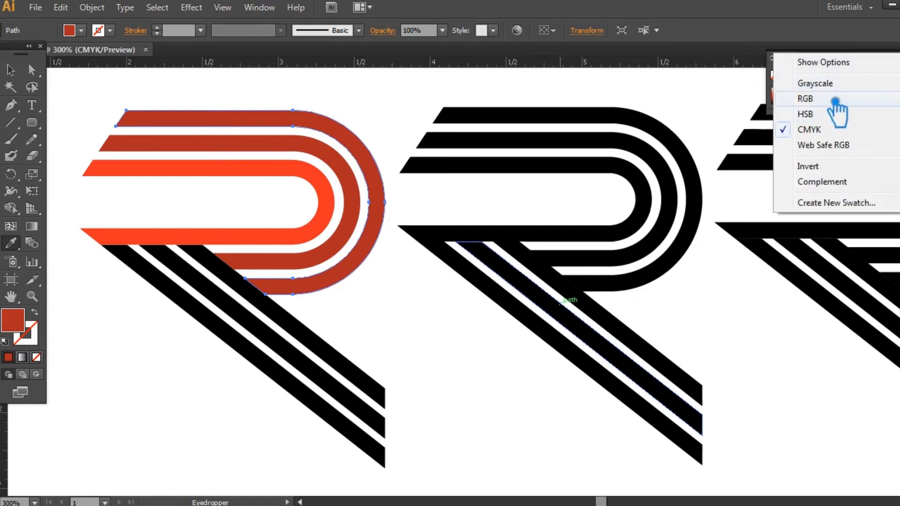
pyautogui.click(871, 97)
pyautogui.doubleClick(27, 333)
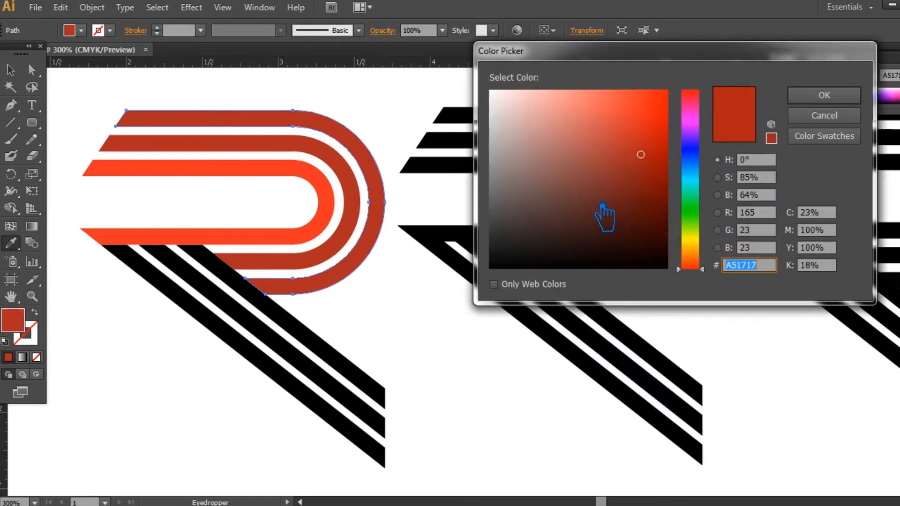
pyautogui.click(651, 176)
pyautogui.click(820, 95)
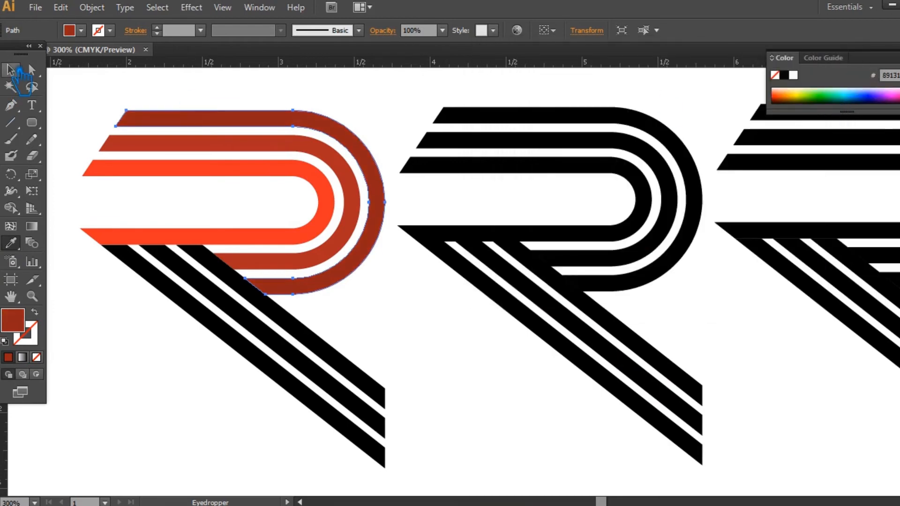
pyautogui.doubleClick(26, 322)
pyautogui.click(644, 181)
pyautogui.click(831, 97)
pyautogui.press('v')
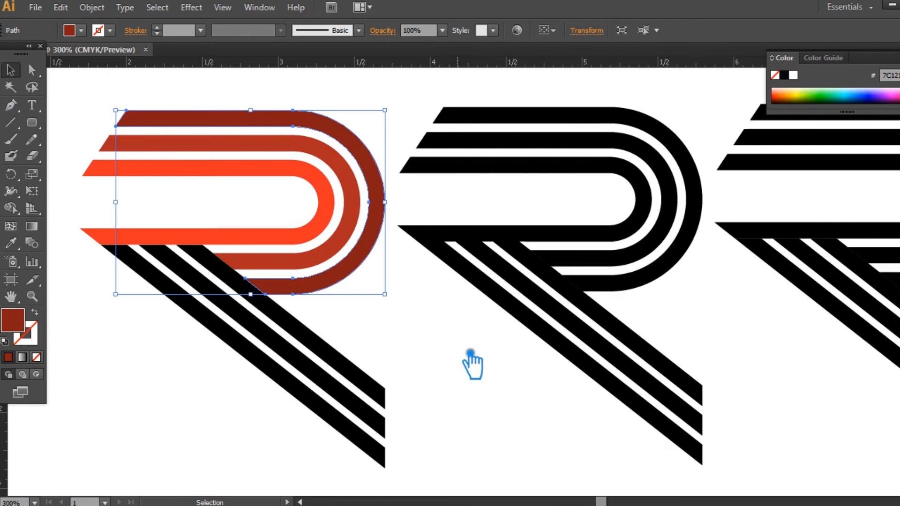
pyautogui.click(460, 355)
pyautogui.click(316, 347)
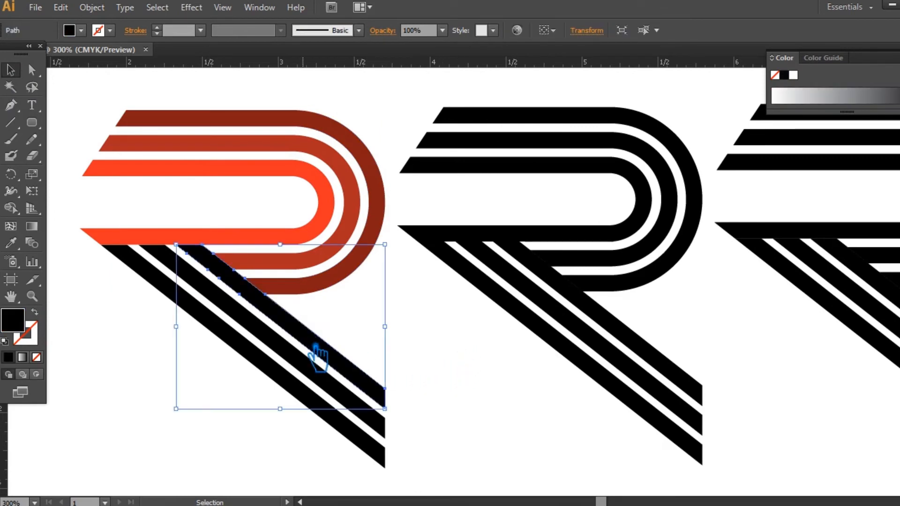
pyautogui.press('i')
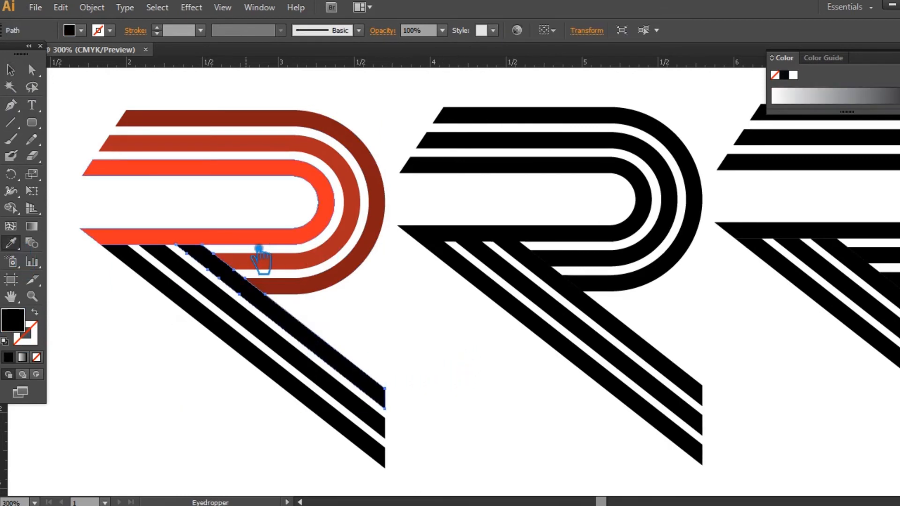
pyautogui.click(259, 247)
pyautogui.hotkey('ctrl', 'z')
pyautogui.press('v')
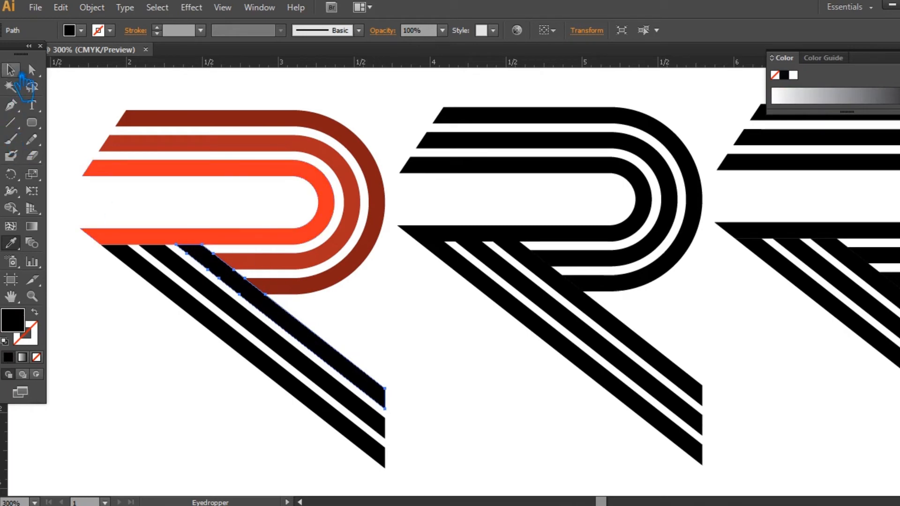
pyautogui.click(450, 345)
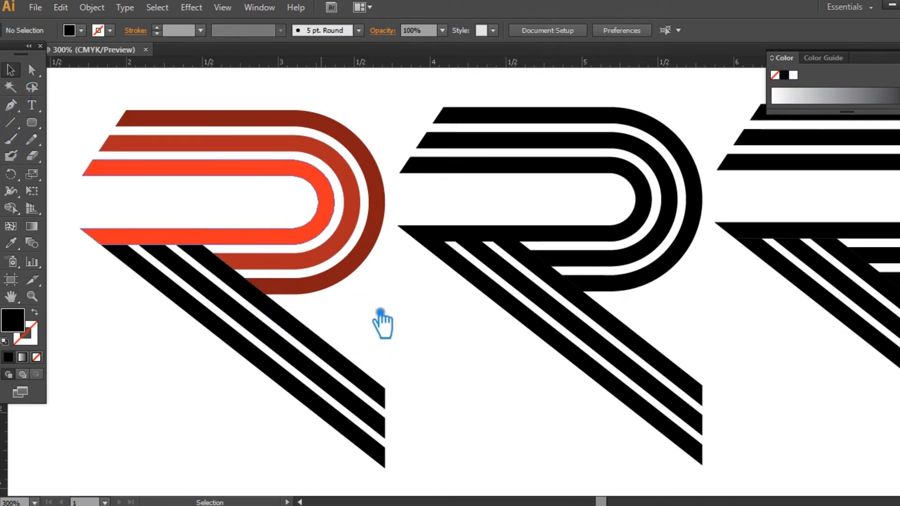
# Step: Delete all the black R copies beside the partly coloured one
pyautogui.press('a')
pyautogui.hotkey('ctrl', '-')
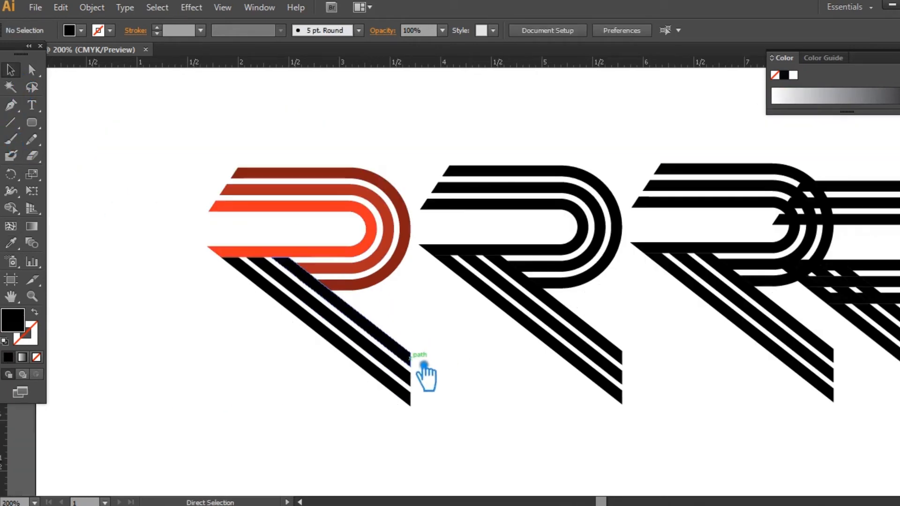
pyautogui.hscroll(5, 422, 277)
pyautogui.moveTo(322, 150); pyautogui.dragTo(750, 339)
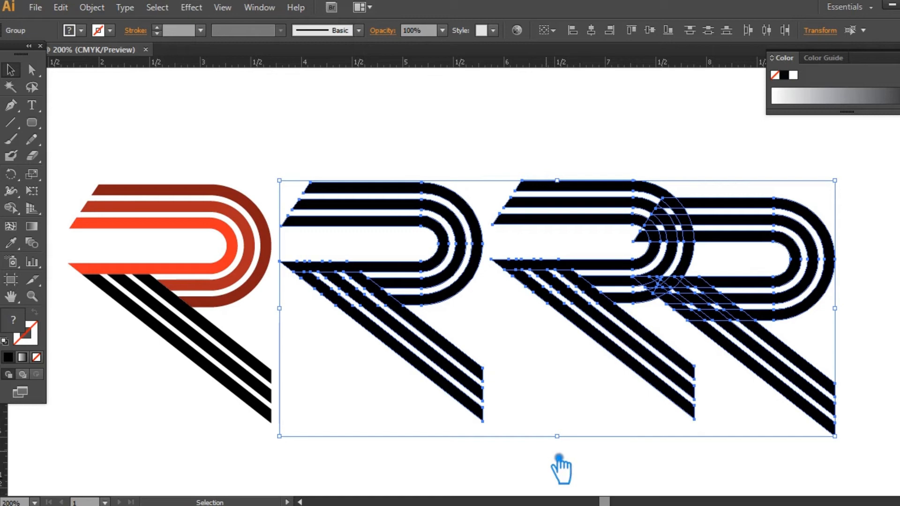
pyautogui.press('Delete')
# Step: Fill the three diagonal legs of the R with grey 4C4C4C
pyautogui.moveTo(393, 438); pyautogui.dragTo(134, 342)
pyautogui.doubleClick(19, 325)
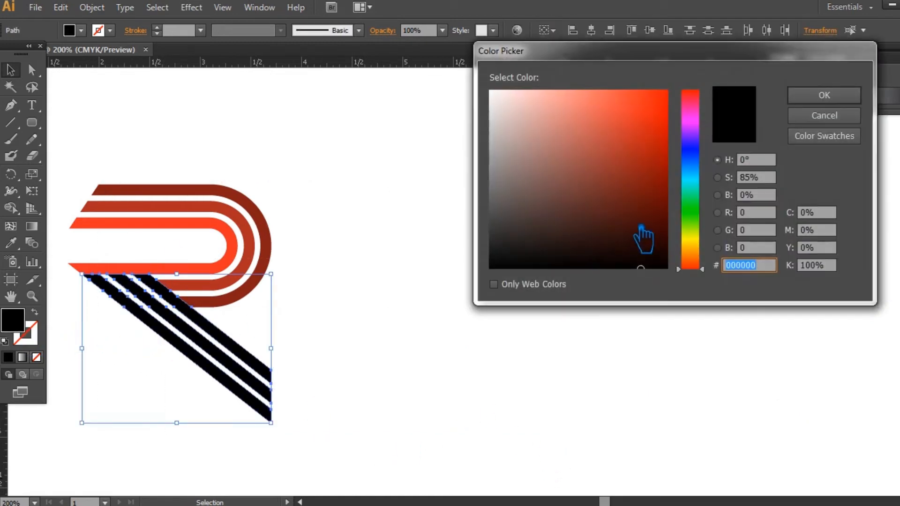
pyautogui.click(492, 224)
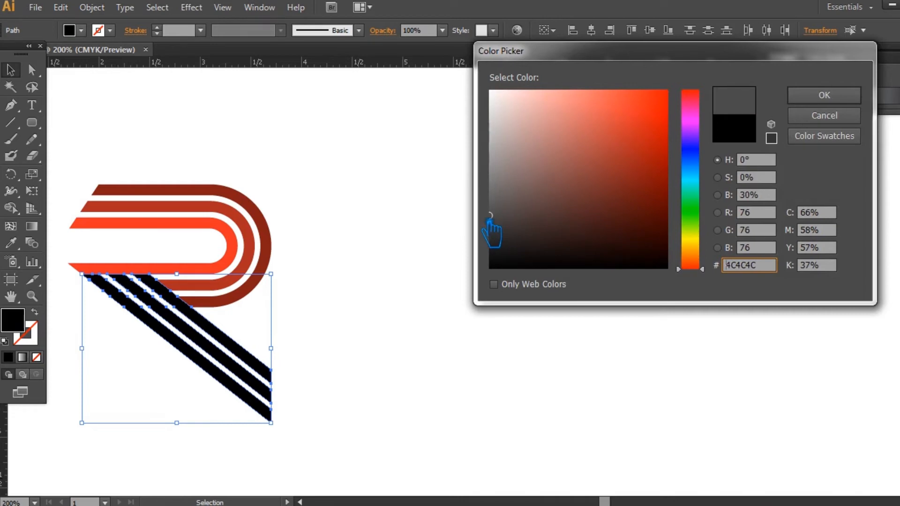
pyautogui.click(824, 95)
pyautogui.click(509, 226)
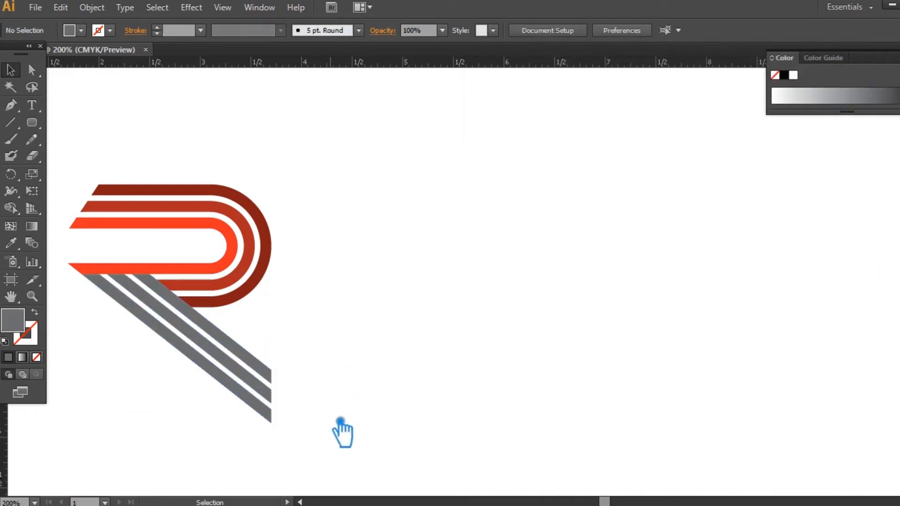
# Step: Apply the innermost band's bright red to all three diagonal legs with the Eyedropper
pyautogui.moveTo(339, 421); pyautogui.dragTo(92, 336)
pyautogui.click(11, 243)
pyautogui.click(185, 273)
pyautogui.press('v')
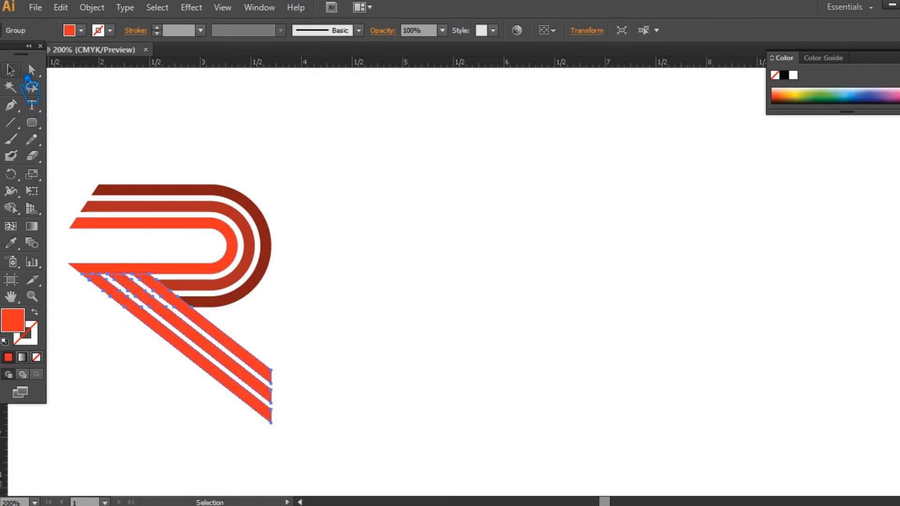
pyautogui.click(416, 197)
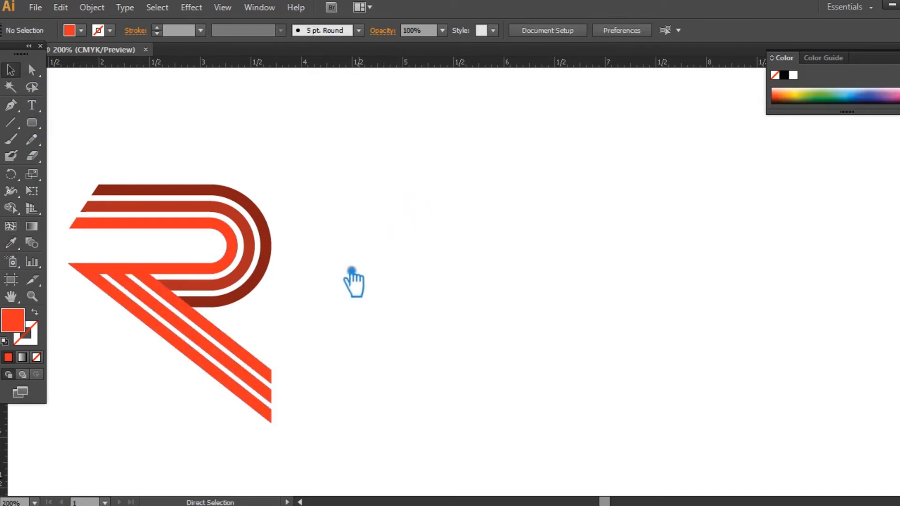
# Step: Ungroup the three diagonal legs and clear the selection
pyautogui.click(251, 359)
pyautogui.rightClick(213, 324)
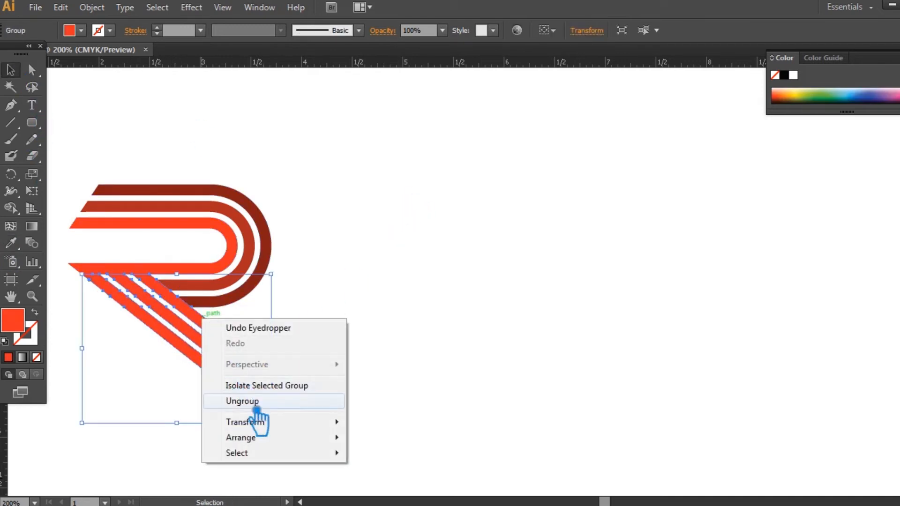
pyautogui.click(241, 401)
pyautogui.hotkey('ctrl', 'shift', 'a')
# Step: Use the Eyedropper to give the middle leg the middle band's red and the lowest leg the outermost band's dark red
pyautogui.click(218, 328)
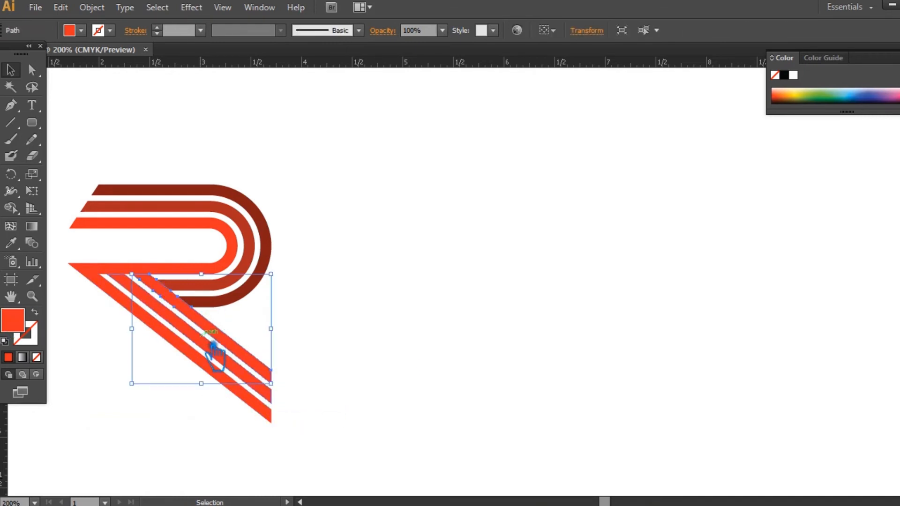
pyautogui.click(11, 243)
pyautogui.click(248, 282)
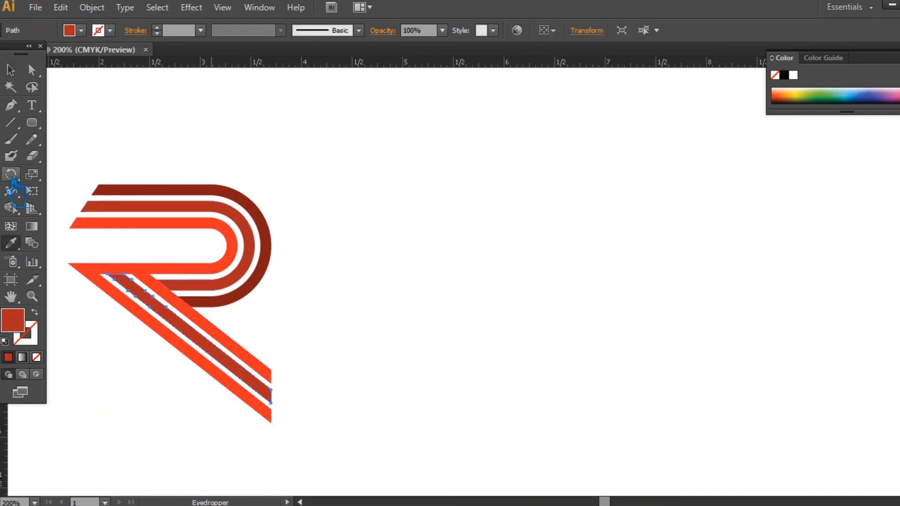
pyautogui.press('v')
pyautogui.click(167, 346)
pyautogui.click(11, 243)
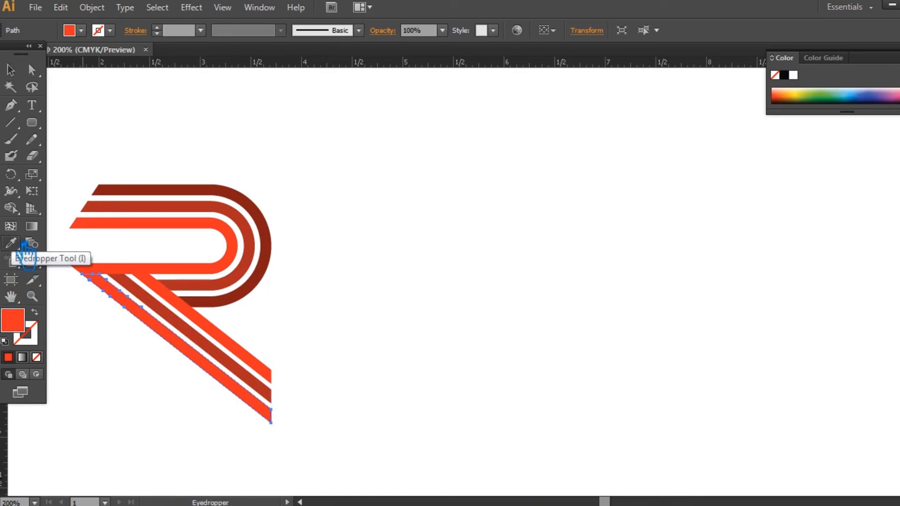
pyautogui.click(266, 264)
pyautogui.press('v')
pyautogui.click(435, 249)
# Step: Group the whole coloured R and place two evenly spaced copies in a row to its right
pyautogui.moveTo(343, 442); pyautogui.dragTo(112, 168)
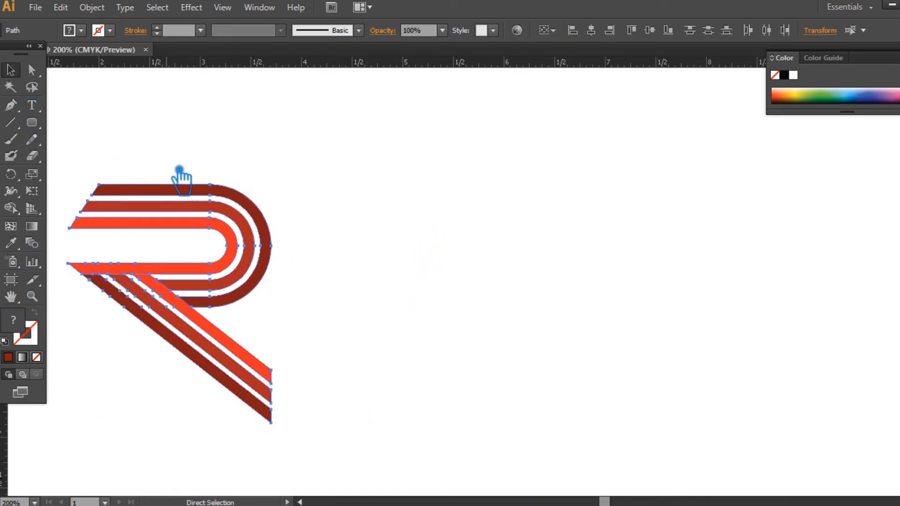
pyautogui.hotkey('ctrl', 'g')
pyautogui.click(327, 255)
pyautogui.moveTo(233, 296); pyautogui.dragTo(458, 298)
pyautogui.hotkey('ctrl', 'd')
pyautogui.click(410, 442)
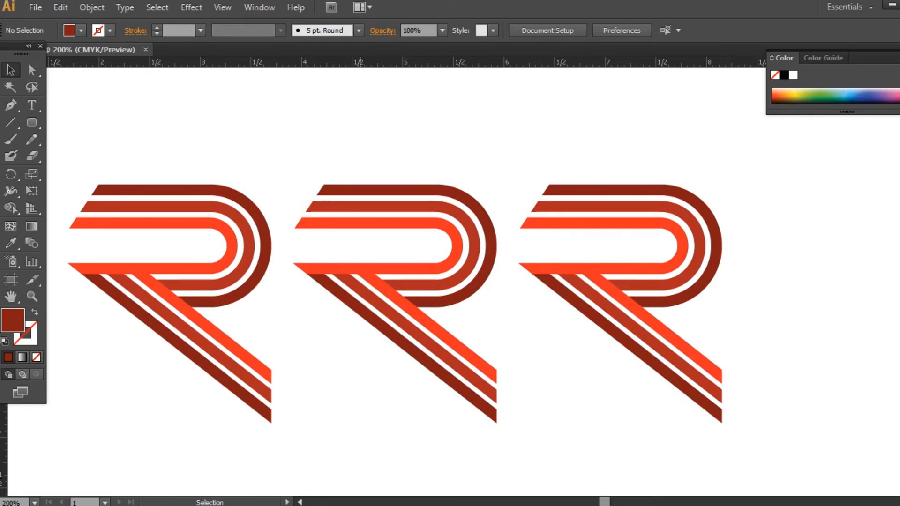
pyautogui.click(707, 145)
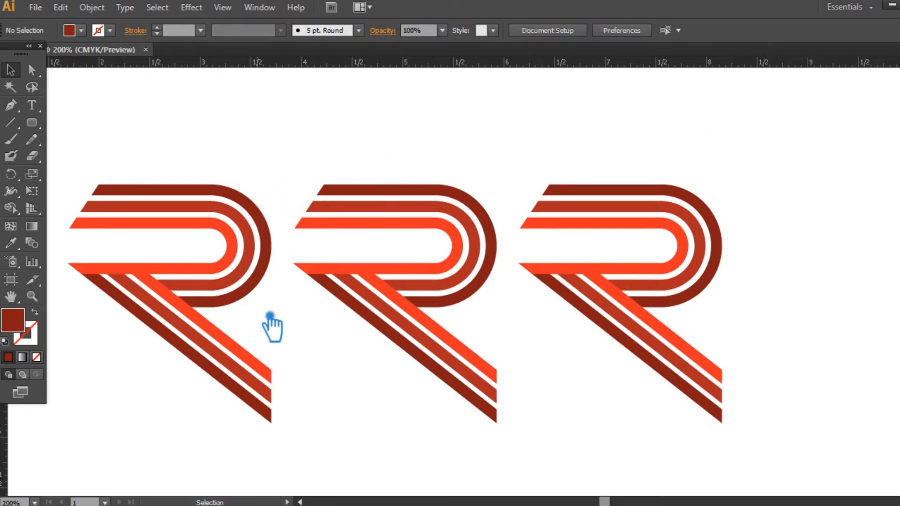
# Step: Ungroup the middle R of the row into separate bands and legs
pyautogui.hotkey('ctrl', '=')
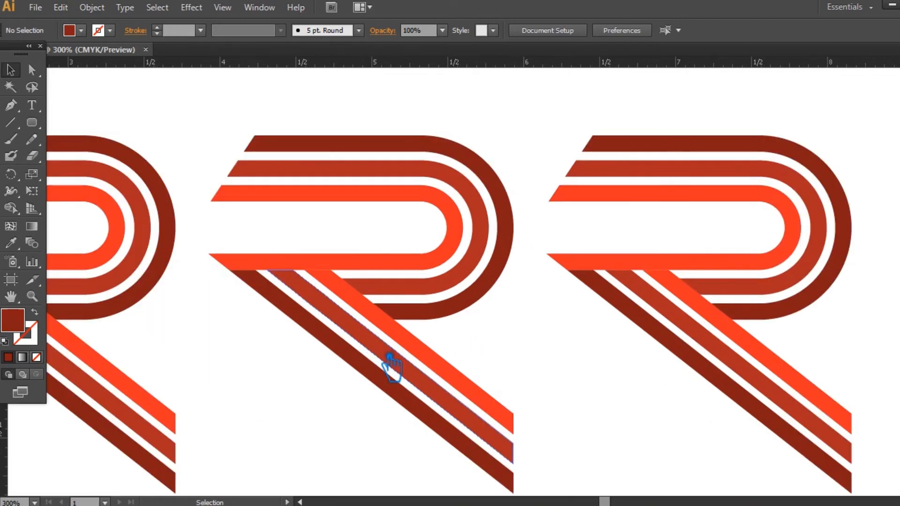
pyautogui.moveTo(477, 356); pyautogui.dragTo(442, 346)
pyautogui.click(304, 249)
pyautogui.rightClick(296, 236)
pyautogui.click(415, 318)
pyautogui.click(534, 332)
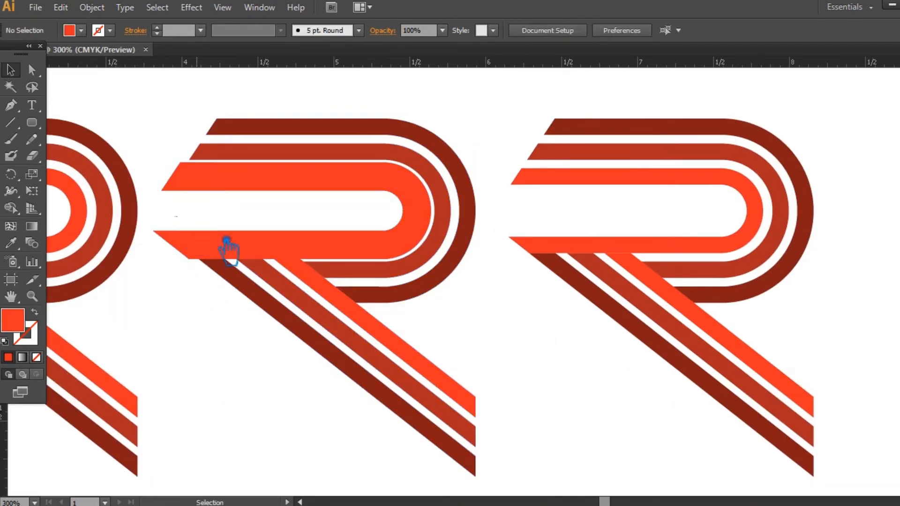
# Step: Divide the middle R's innermost band, its offset outline and the three legs with Pathfinder, and ungroup the resulting pieces
pyautogui.moveTo(302, 285); pyautogui.dragTo(297, 281)
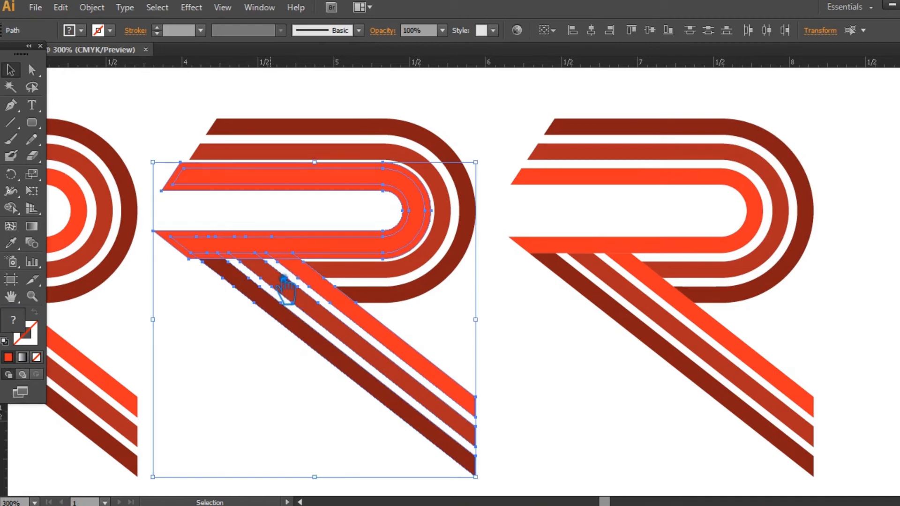
pyautogui.hotkey('ctrl', 'shift', 'F9')
pyautogui.click(782, 407)
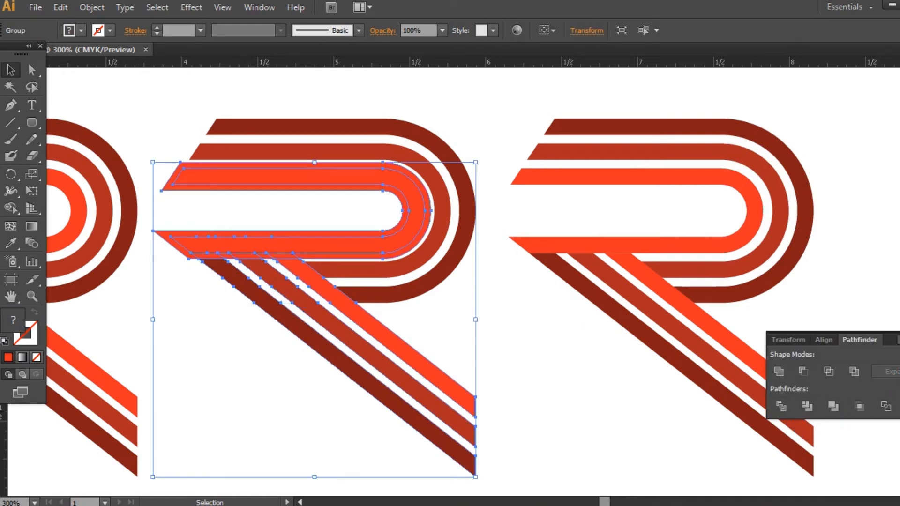
pyautogui.hotkey('ctrl', 'shift', 'F9')
pyautogui.click(596, 338)
pyautogui.rightClick(331, 258)
pyautogui.click(372, 340)
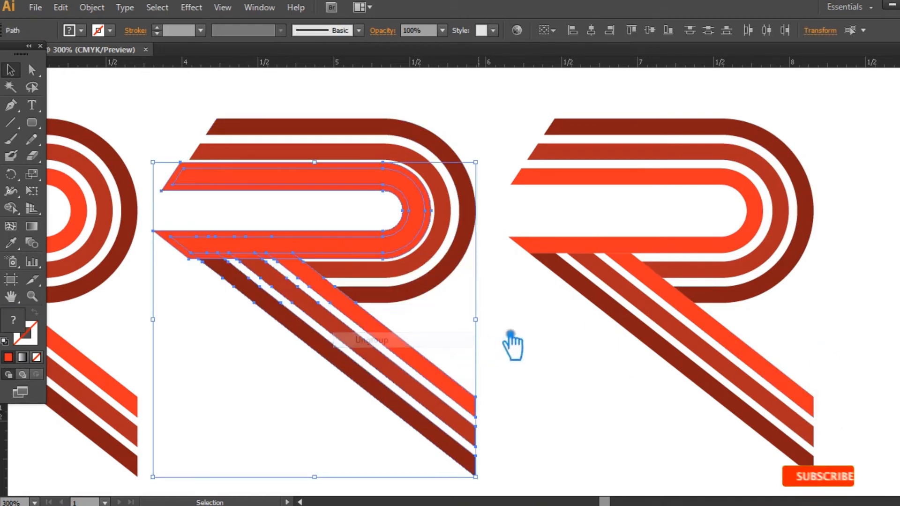
pyautogui.click(512, 346)
# Step: Delete the surplus offset pieces surrounding the innermost band of the middle R
pyautogui.click(325, 265)
pyautogui.click(522, 282)
pyautogui.click(171, 239)
pyautogui.press('Delete')
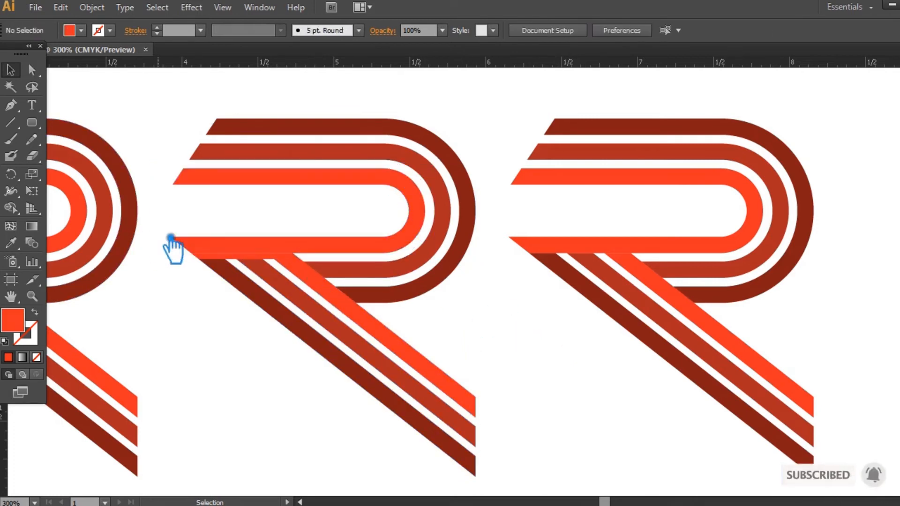
# Step: Delete leftover offset slivers between the middle R's innermost band and the tops of its diagonal legs
pyautogui.click(209, 255)
pyautogui.click(216, 311)
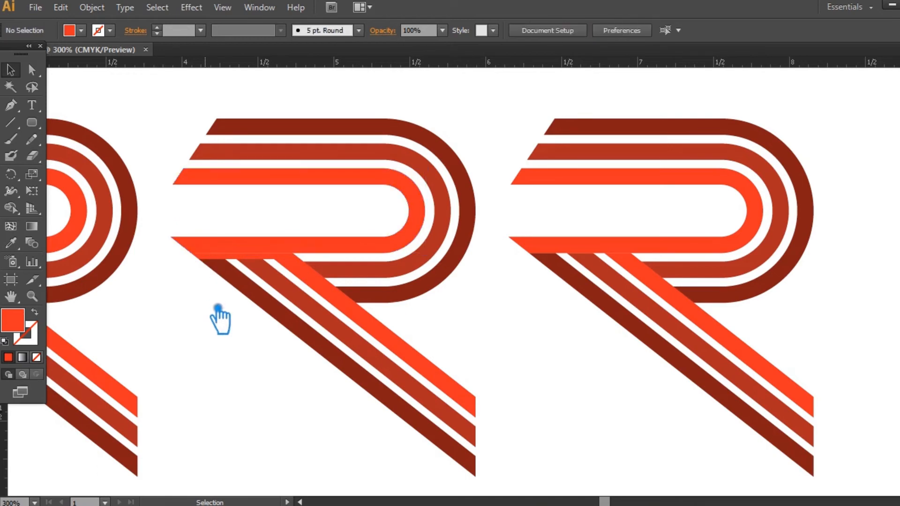
pyautogui.click(302, 264)
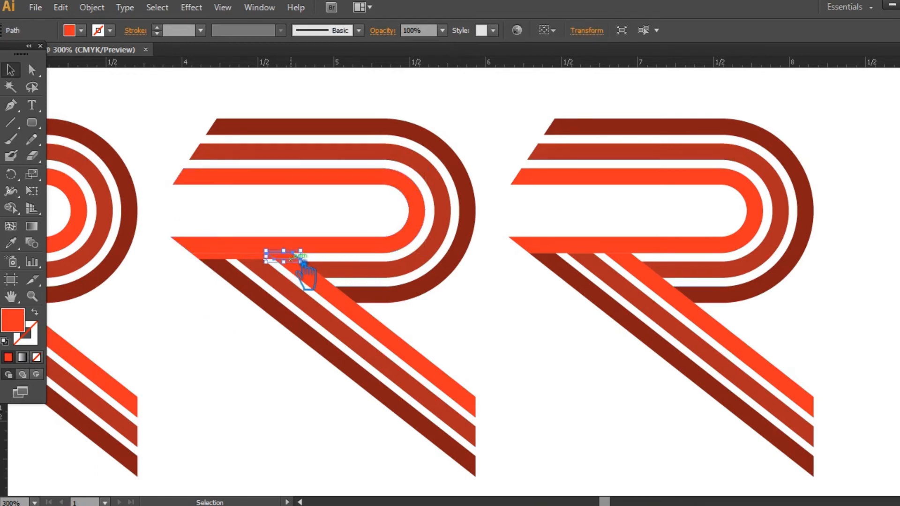
pyautogui.click(507, 304)
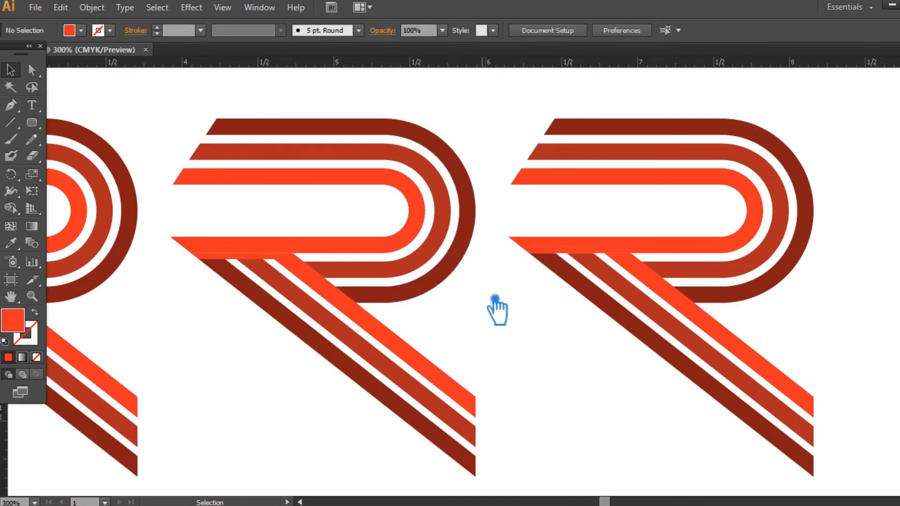
pyautogui.click(218, 268)
pyautogui.click(454, 328)
pyautogui.moveTo(279, 263); pyautogui.dragTo(220, 270)
pyautogui.click(193, 292)
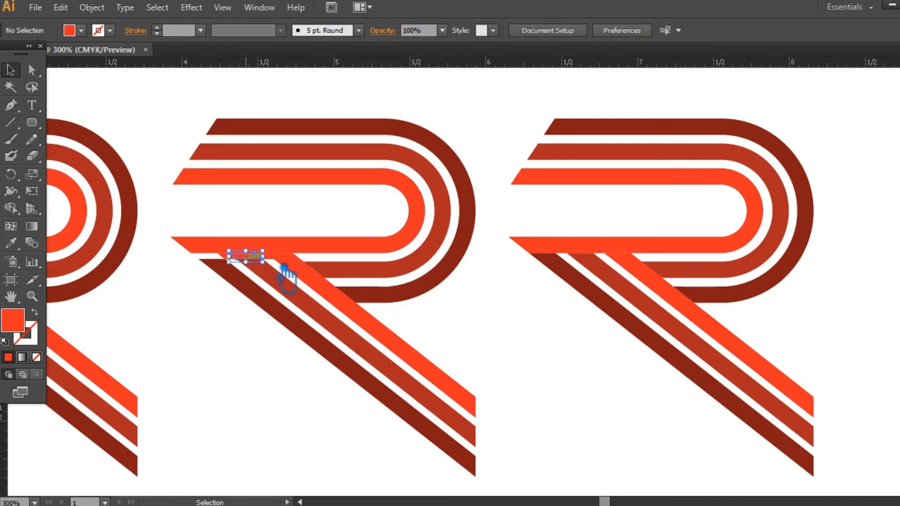
pyautogui.click(299, 263)
pyautogui.click(214, 356)
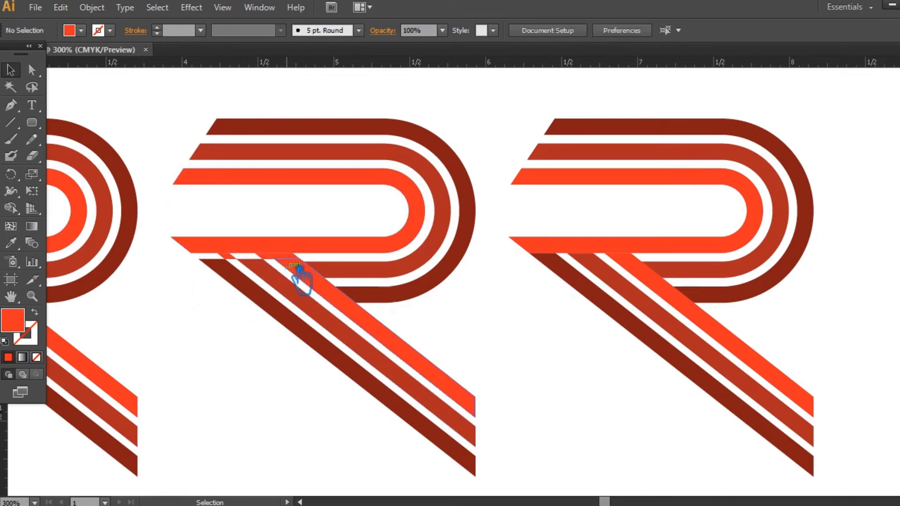
pyautogui.click(299, 266)
pyautogui.click(219, 347)
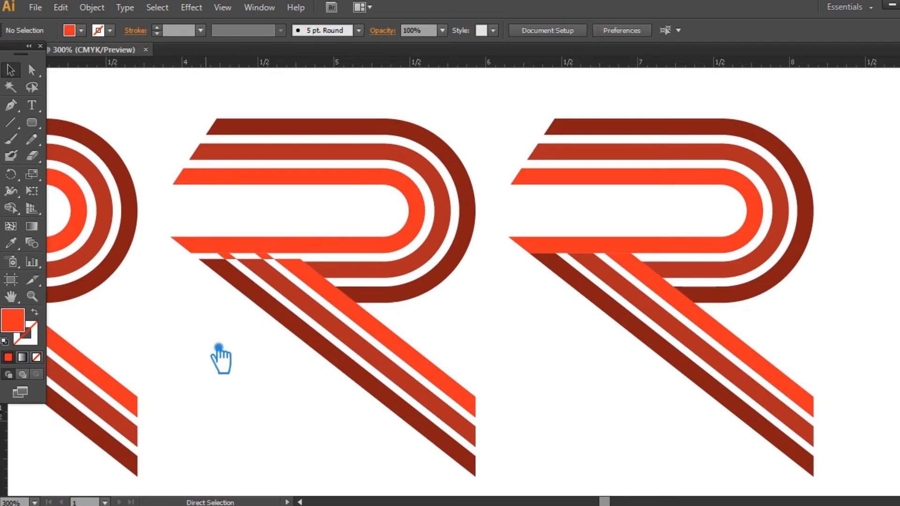
# Step: Recolour the middle R's bowl bands in progressively darker blue-teal shades, and its upper leg in the innermost band's light blue
pyautogui.hscroll(3, 271, 370)
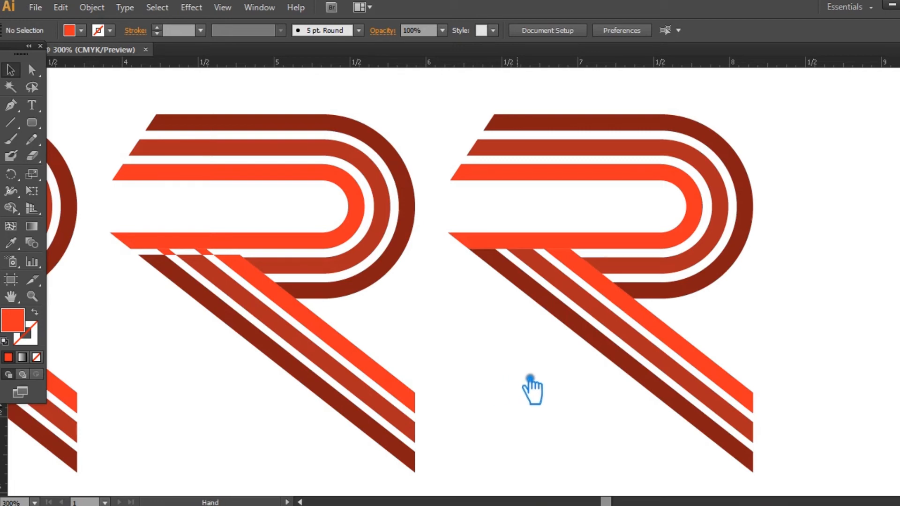
pyautogui.moveTo(529, 376); pyautogui.dragTo(525, 375)
pyautogui.click(206, 240)
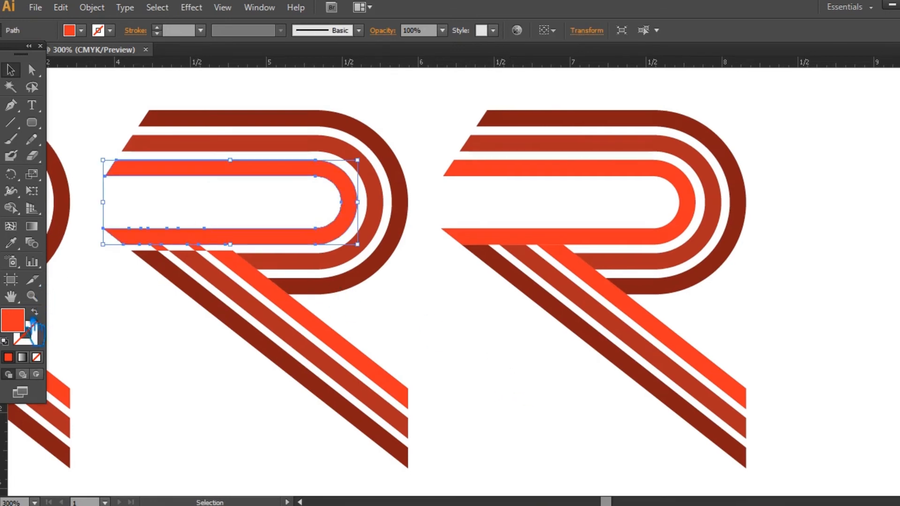
pyautogui.doubleClick(12, 320)
pyautogui.click(690, 183)
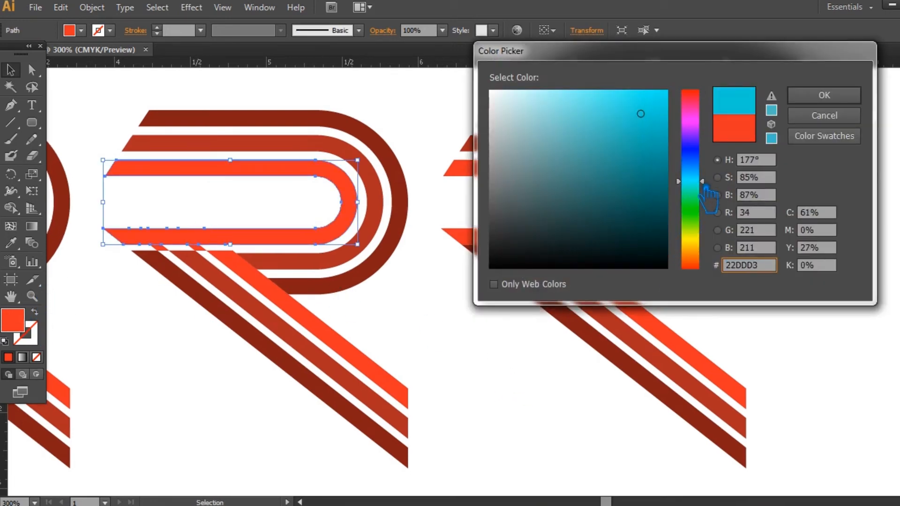
pyautogui.moveTo(632, 164); pyautogui.dragTo(646, 158)
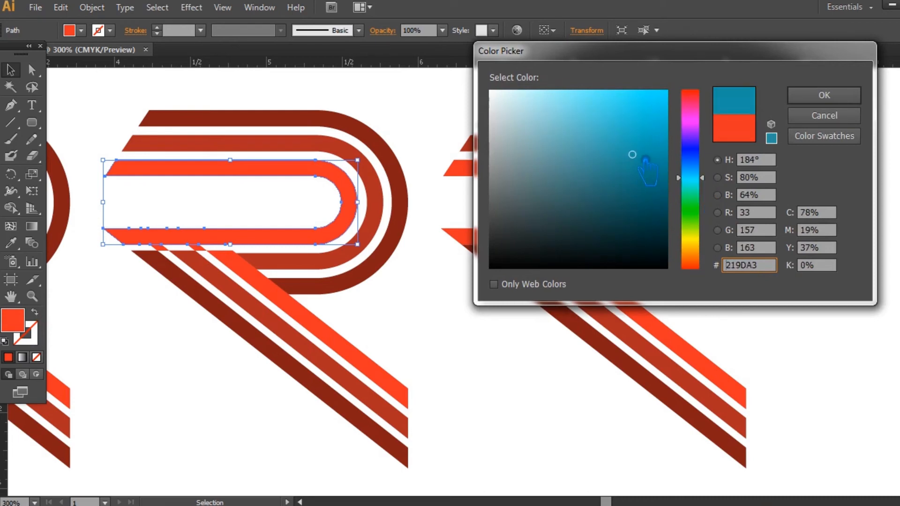
pyautogui.click(824, 95)
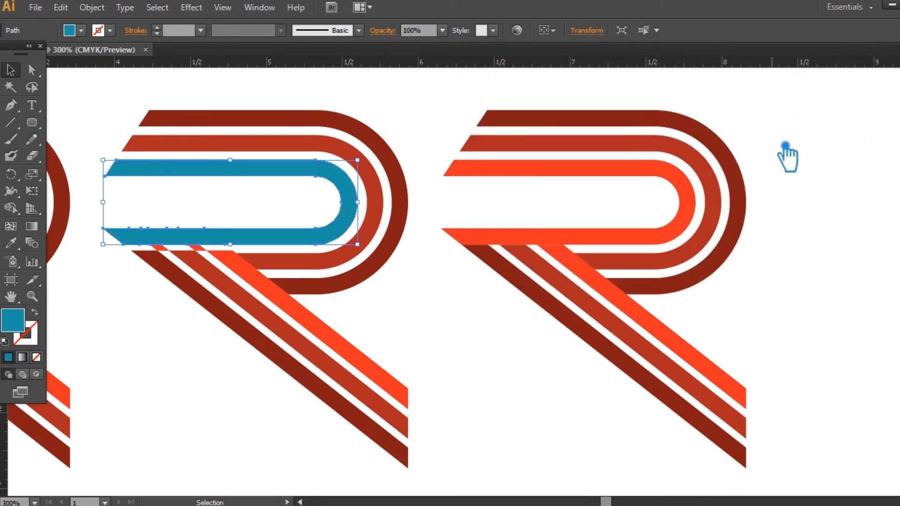
pyautogui.doubleClick(28, 332)
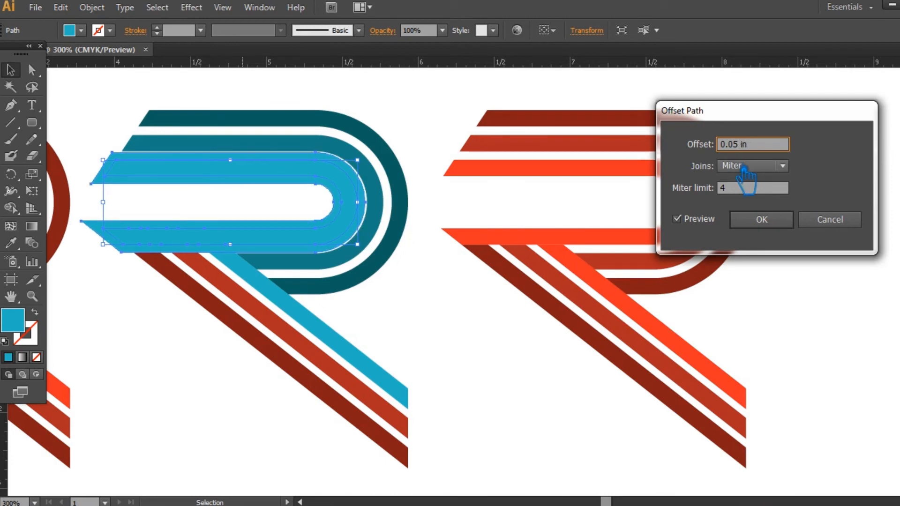
# Step: Offset the middle R's innermost band by 0.055 in and divide the outline with the band and three legs using Pathfinder
pyautogui.click(784, 224)
pyautogui.click(172, 340)
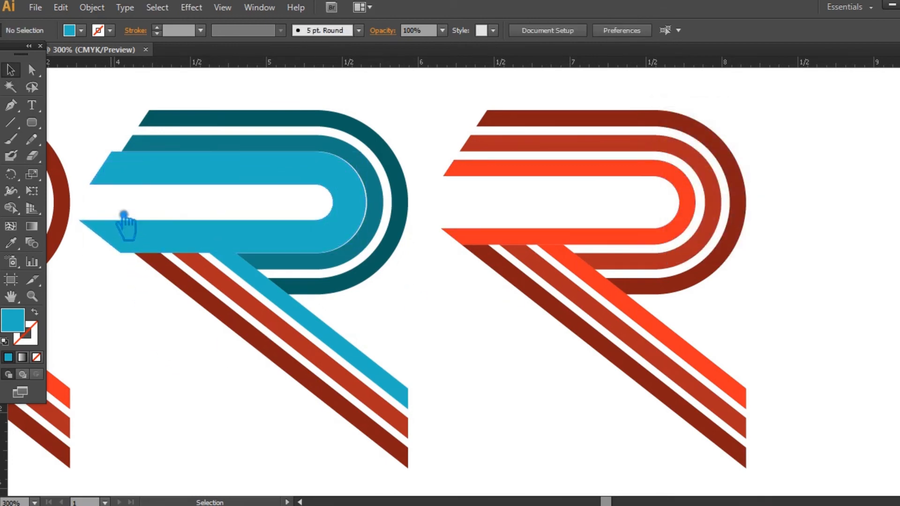
pyautogui.moveTo(230, 285); pyautogui.dragTo(228, 296)
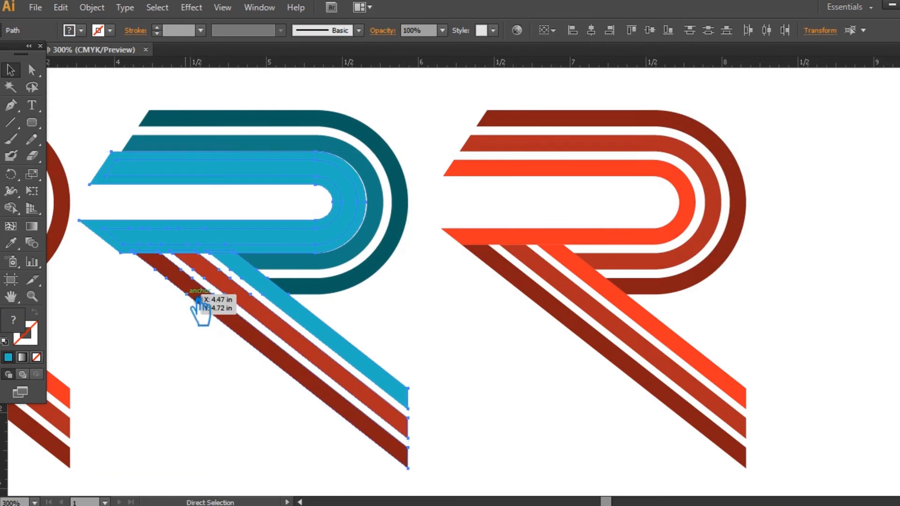
pyautogui.hotkey('ctrl', '+')
pyautogui.moveTo(200, 311); pyautogui.dragTo(567, 302)
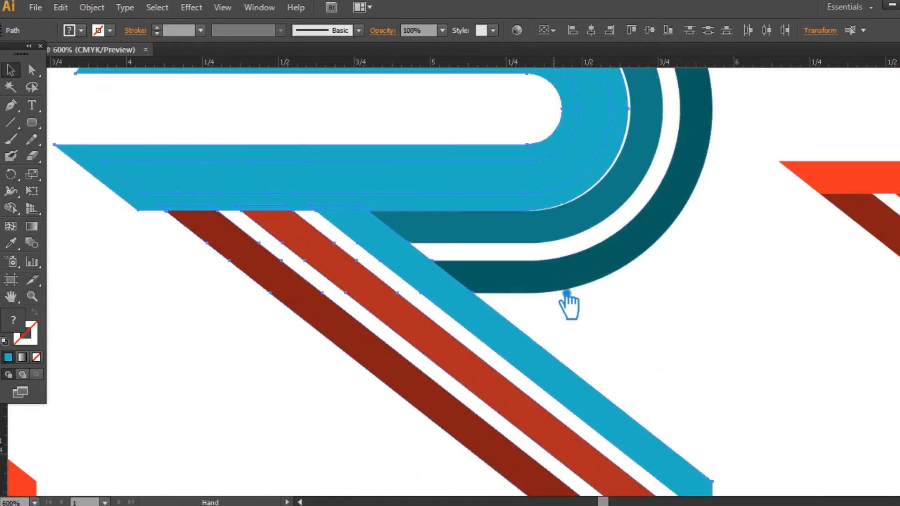
pyautogui.hotkey('ctrl', 'shift', 'F9')
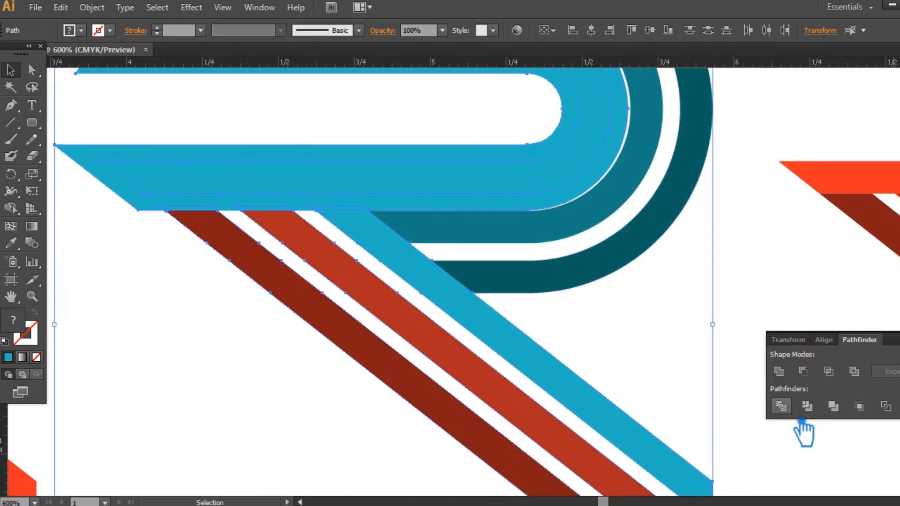
pyautogui.click(797, 413)
pyautogui.click(727, 287)
# Step: Ungroup the divided pieces and delete the surplus offset pieces around the innermost band and above the legs
pyautogui.click(409, 159)
pyautogui.rightClick(409, 159)
pyautogui.click(451, 237)
pyautogui.click(174, 235)
pyautogui.click(158, 211)
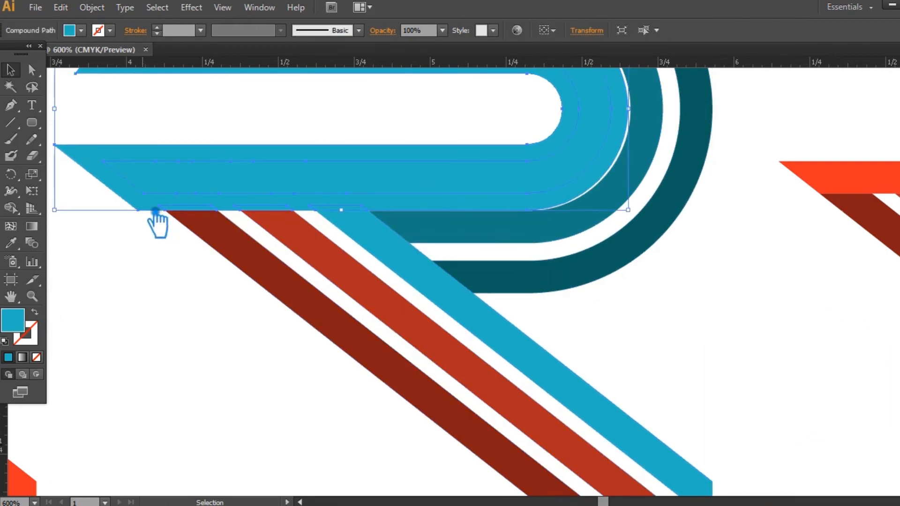
pyautogui.press('Delete')
pyautogui.click(281, 209)
pyautogui.press('Delete')
pyautogui.click(192, 207)
pyautogui.press('Delete')
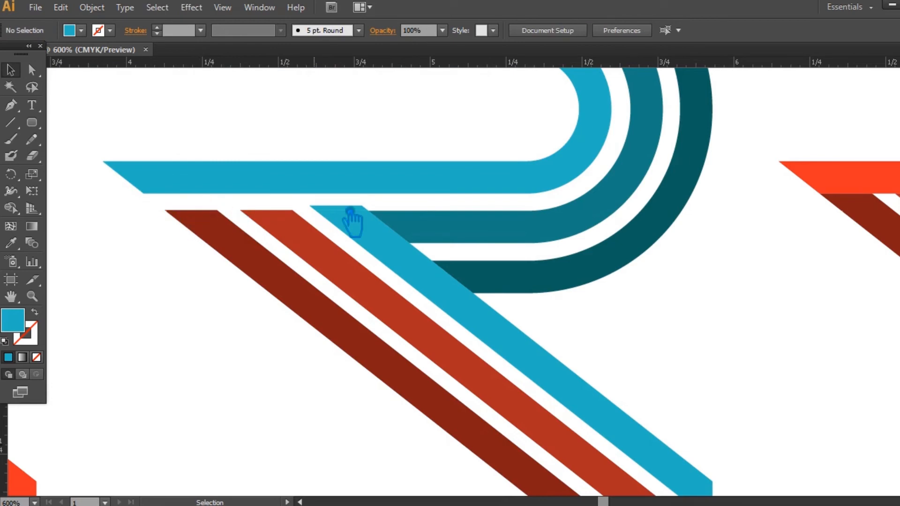
pyautogui.moveTo(667, 312); pyautogui.dragTo(157, 175)
pyautogui.click(718, 297)
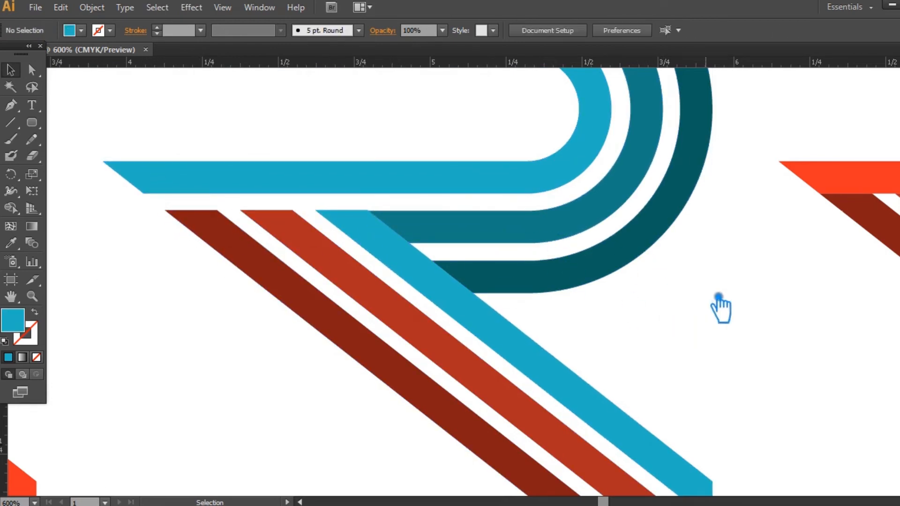
# Step: Colour the middle R's two remaining red legs with the Eyedropper, sampling the medium and dark teal of the outer bowl bands
pyautogui.hotkey('ctrl', '-')
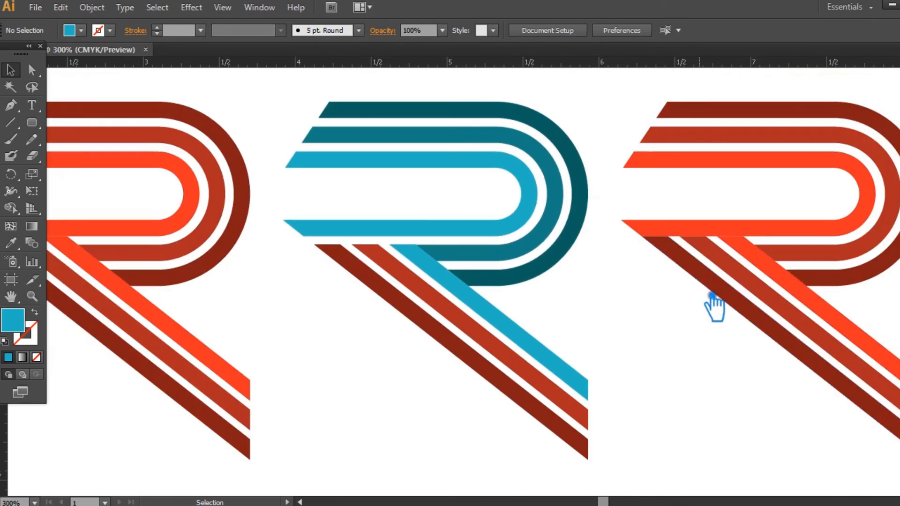
pyautogui.click(462, 328)
pyautogui.press('i')
pyautogui.click(500, 261)
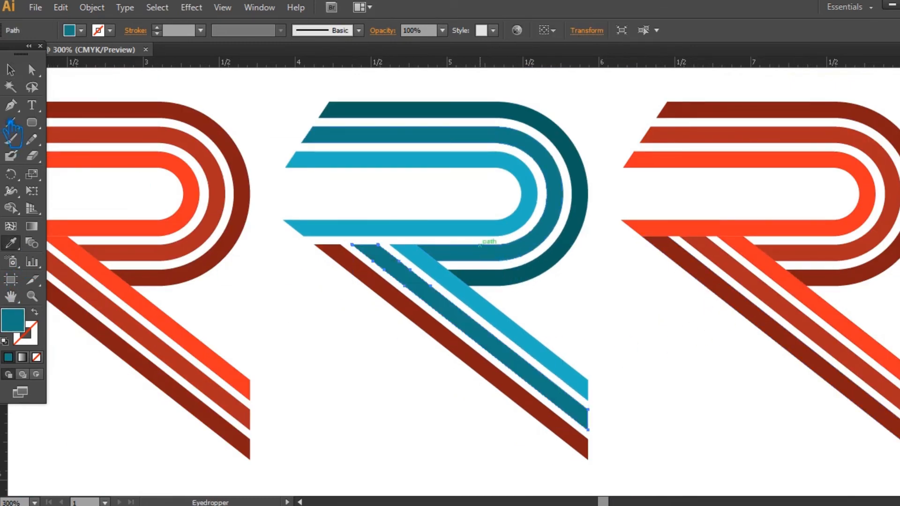
pyautogui.click(10, 70)
pyautogui.click(440, 337)
pyautogui.click(556, 269)
pyautogui.click(11, 70)
pyautogui.click(667, 338)
# Step: Delete the rightmost red R and put a copy of the grouped blue R in its place
pyautogui.hscroll(5, 670, 349)
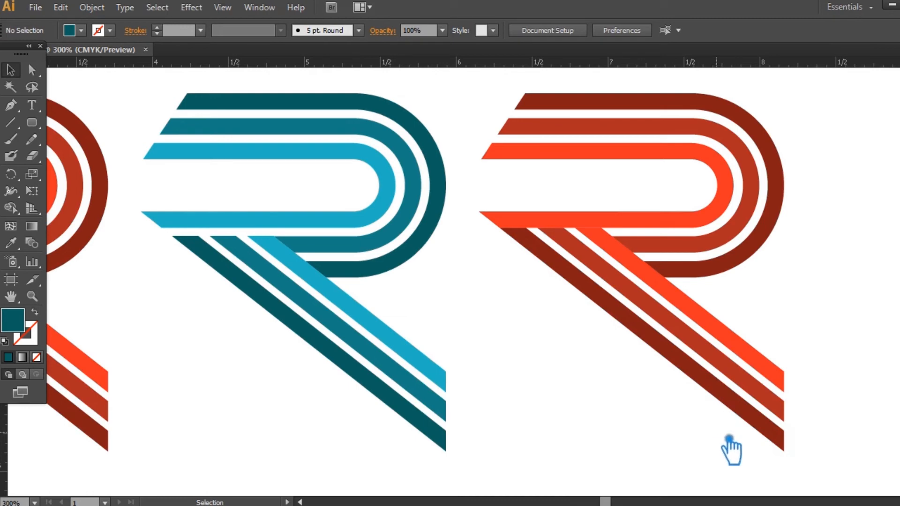
pyautogui.click(554, 104)
pyautogui.press('Delete')
pyautogui.moveTo(502, 351); pyautogui.dragTo(170, 120)
pyautogui.press('a')
pyautogui.press('v')
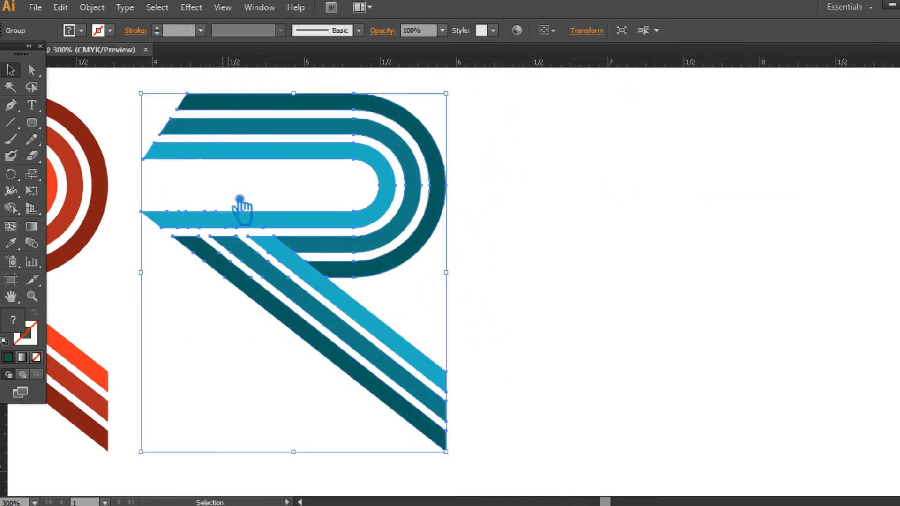
pyautogui.keyDown('alt'); pyautogui.moveTo(253, 233); pyautogui.dragTo(580, 246); pyautogui.keyUp('alt')
pyautogui.click(545, 317)
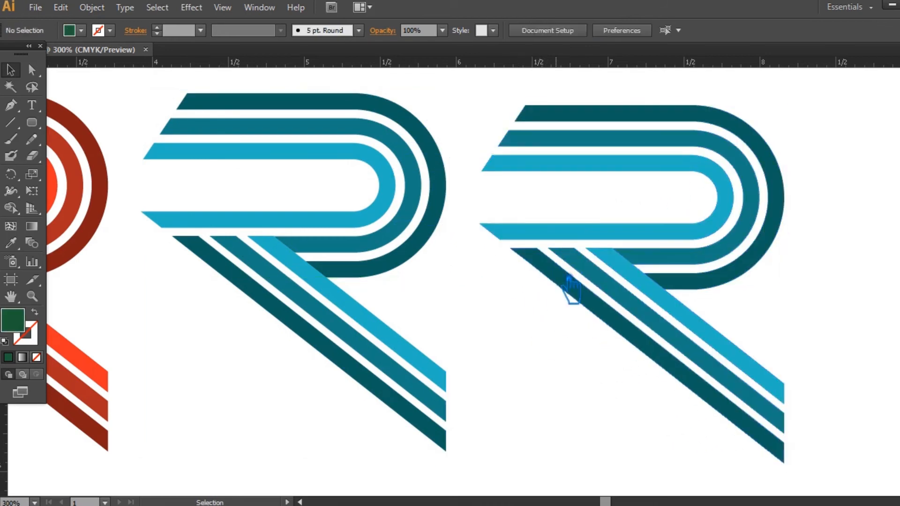
# Step: Ungroup the copied blue R and offset its light-blue upper leg by 0.055 in with miter joins
pyautogui.rightClick(558, 271)
pyautogui.click(579, 353)
pyautogui.click(445, 285)
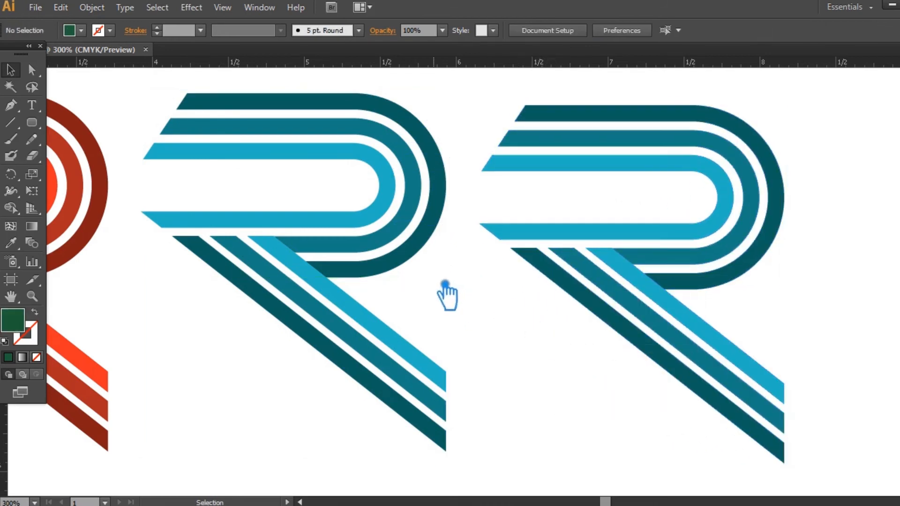
pyautogui.click(678, 300)
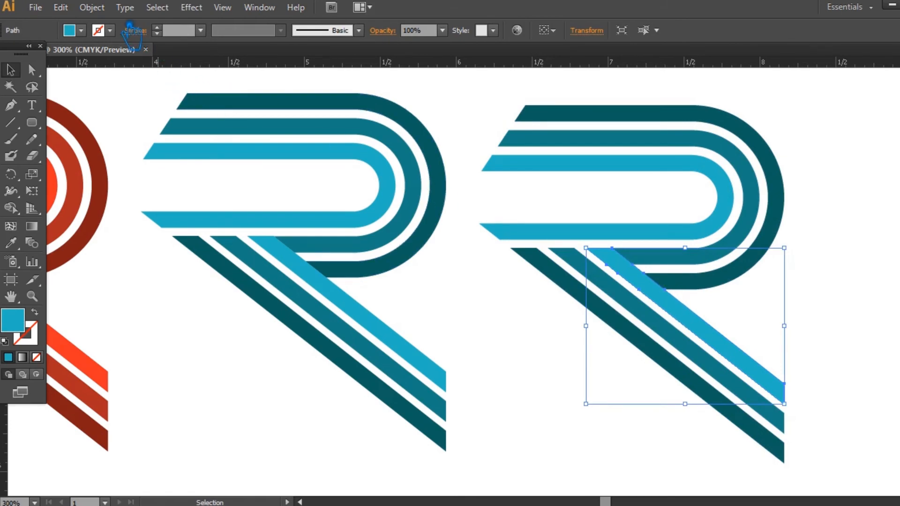
pyautogui.click(92, 7)
pyautogui.moveTo(140, 292)
pyautogui.click(381, 345)
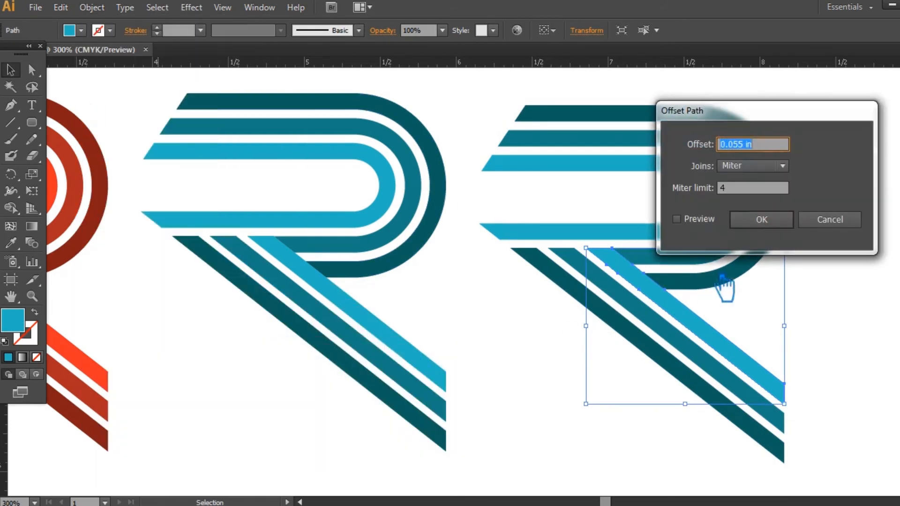
pyautogui.click(677, 219)
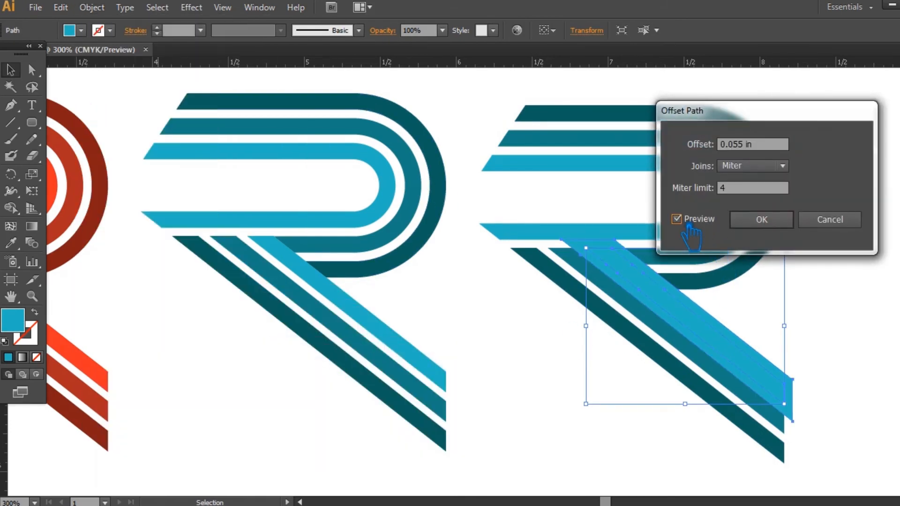
pyautogui.click(781, 221)
# Step: Divide the copy's upper leg and its offset outline with the two outer bowl bands using Pathfinder
pyautogui.moveTo(733, 299); pyautogui.dragTo(654, 257)
pyautogui.hotkey('ctrl', 'shift', 'F9')
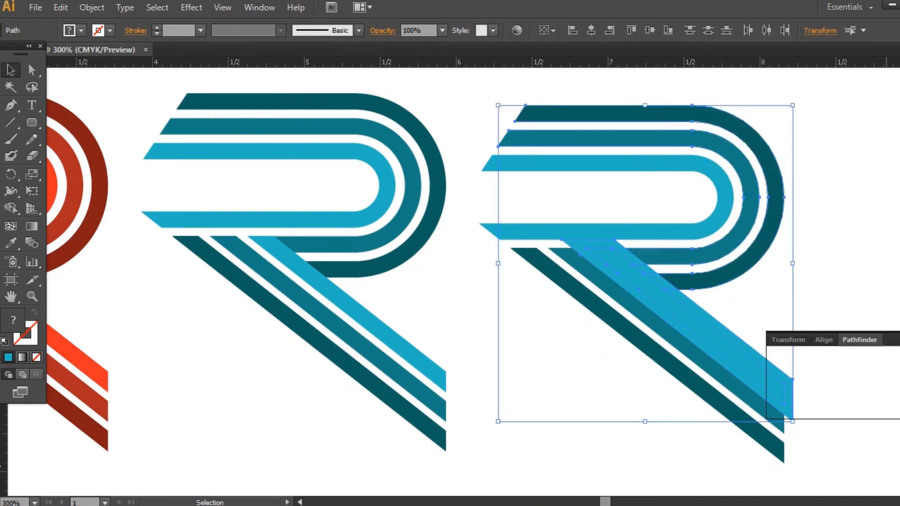
pyautogui.click(799, 404)
pyautogui.hotkey('ctrl', 'shift', 'F9')
pyautogui.click(881, 333)
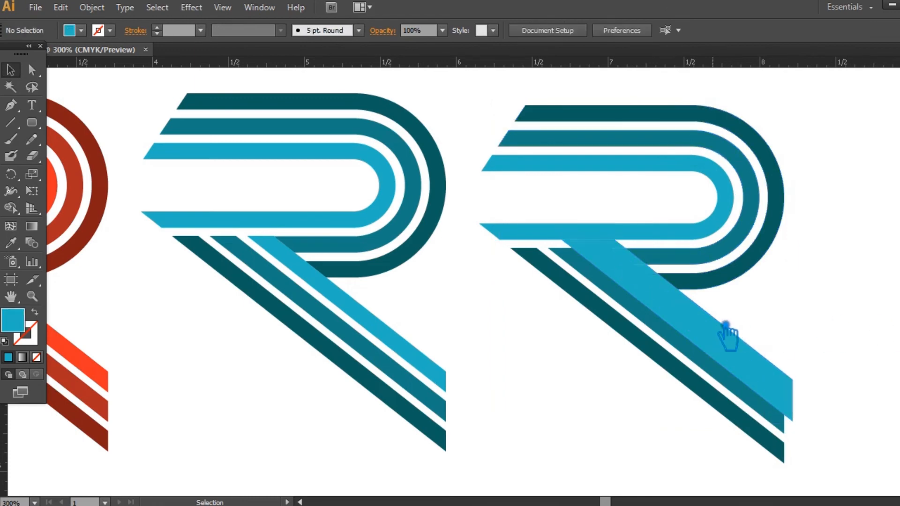
# Step: Ungroup the divided pieces and delete the surplus offset piece surrounding the upper leg
pyautogui.rightClick(724, 330)
pyautogui.press('Escape')
pyautogui.click(843, 353)
pyautogui.click(752, 349)
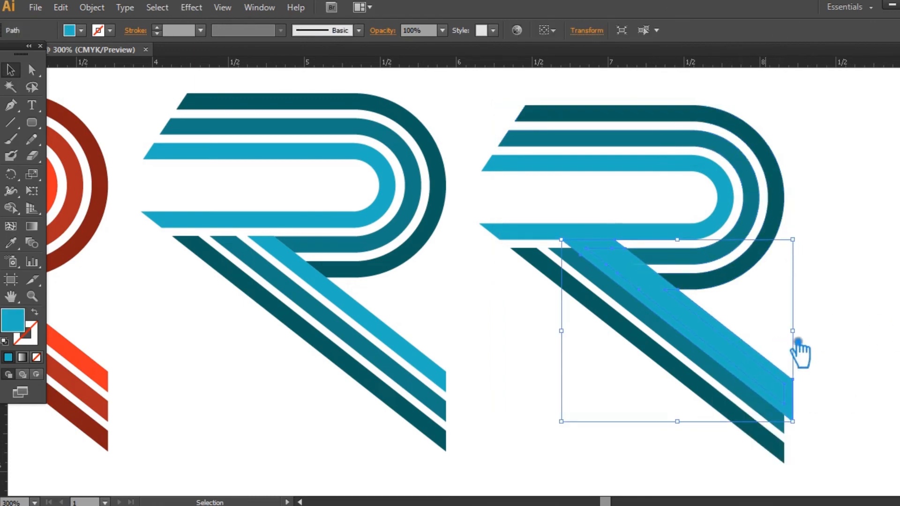
pyautogui.press('Delete')
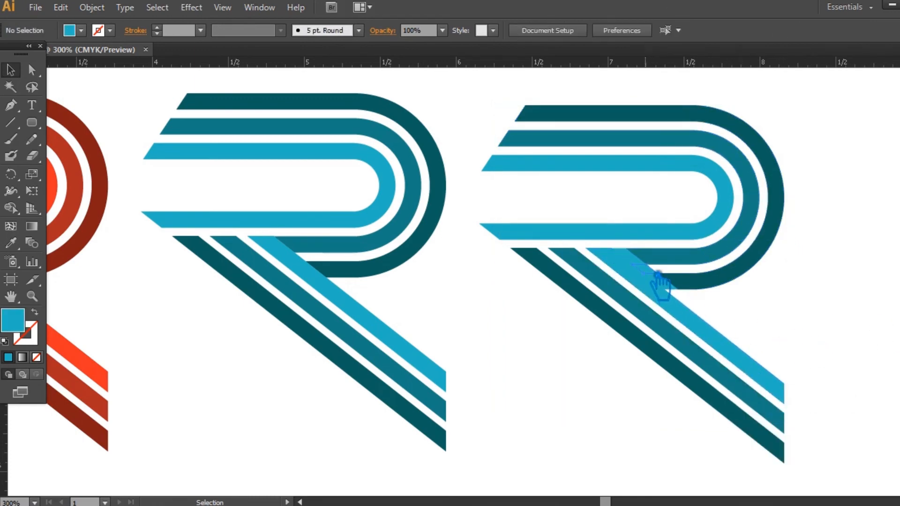
# Step: Try to delete the light-blue overlap pieces between the upper leg and the ends of the two outer bands
pyautogui.click(638, 262)
pyautogui.press('Delete')
pyautogui.click(670, 285)
pyautogui.press('Delete')
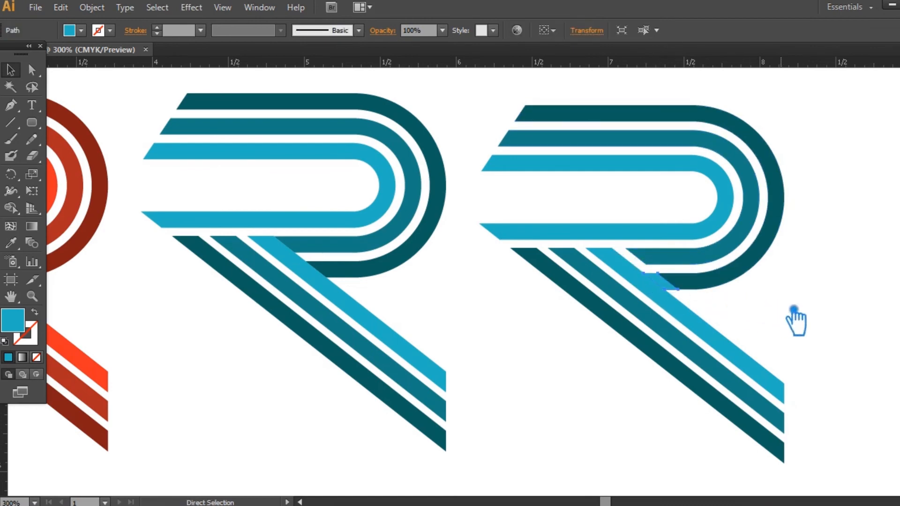
# Step: Group the two overlap pieces beside the copy's upper leg and fill them with a darker shade of the outer band's teal, 0D564F
pyautogui.click(703, 337)
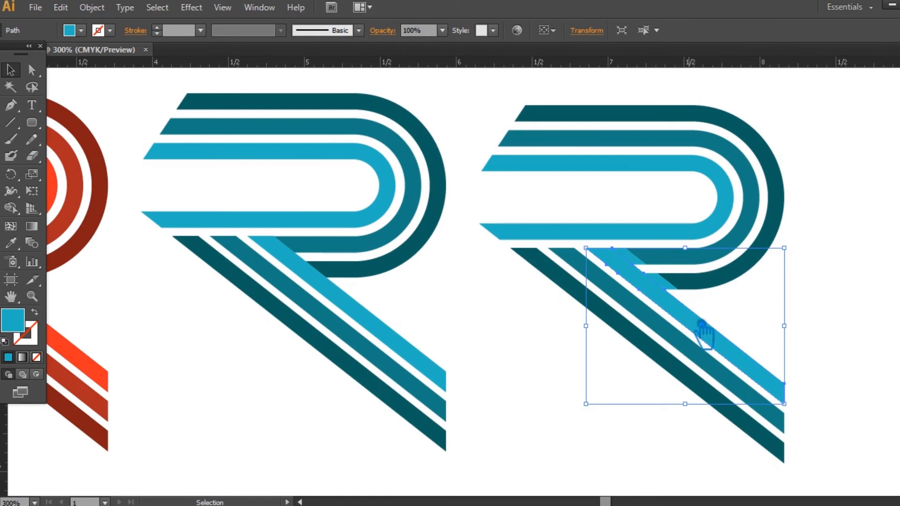
pyautogui.keyDown('shift'); pyautogui.click(693, 317); pyautogui.keyUp('shift')
pyautogui.keyDown('shift'); pyautogui.click(661, 282); pyautogui.keyUp('shift')
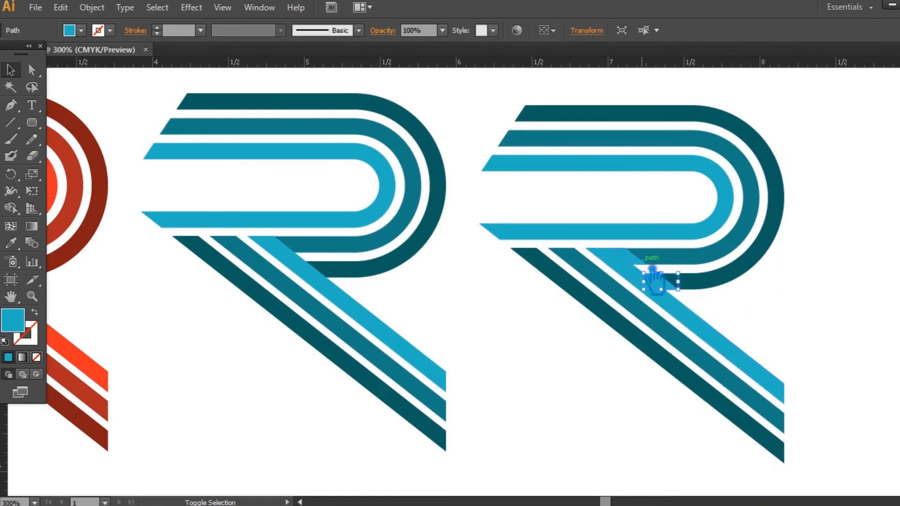
pyautogui.click(10, 243)
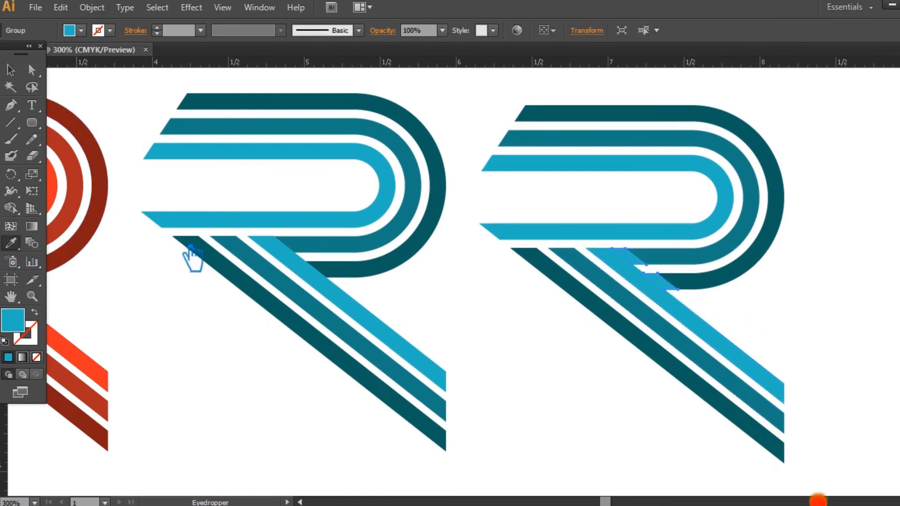
pyautogui.click(704, 290)
pyautogui.doubleClick(19, 322)
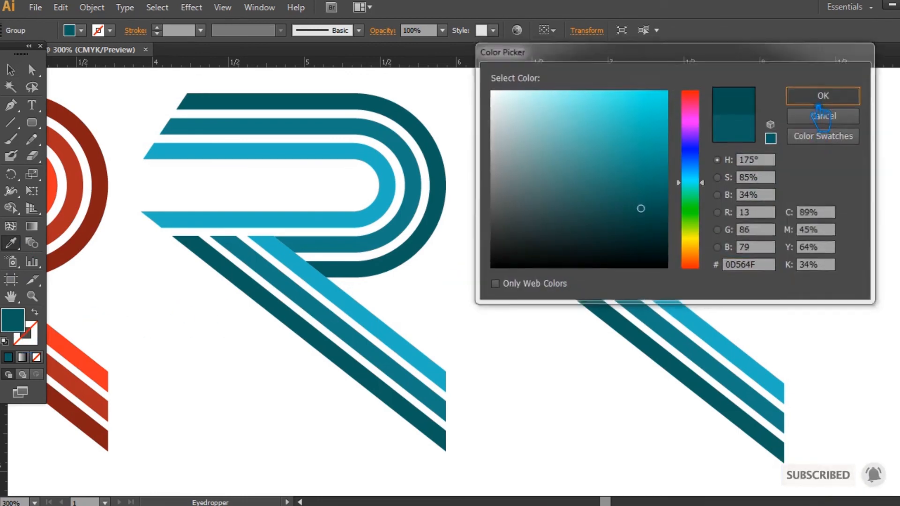
pyautogui.click(824, 115)
pyautogui.click(10, 69)
pyautogui.click(784, 342)
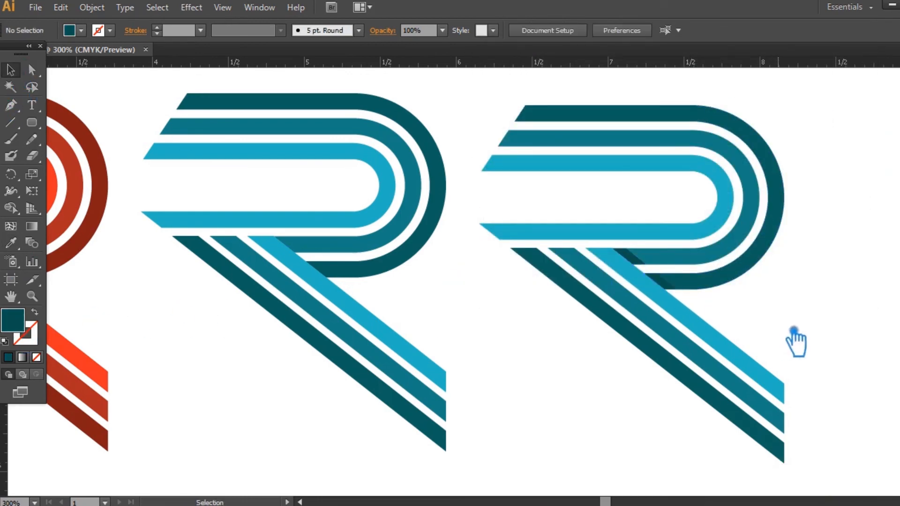
# Step: Darken the grouped overlap pieces further to the teal shade 0A443D
pyautogui.click(646, 261)
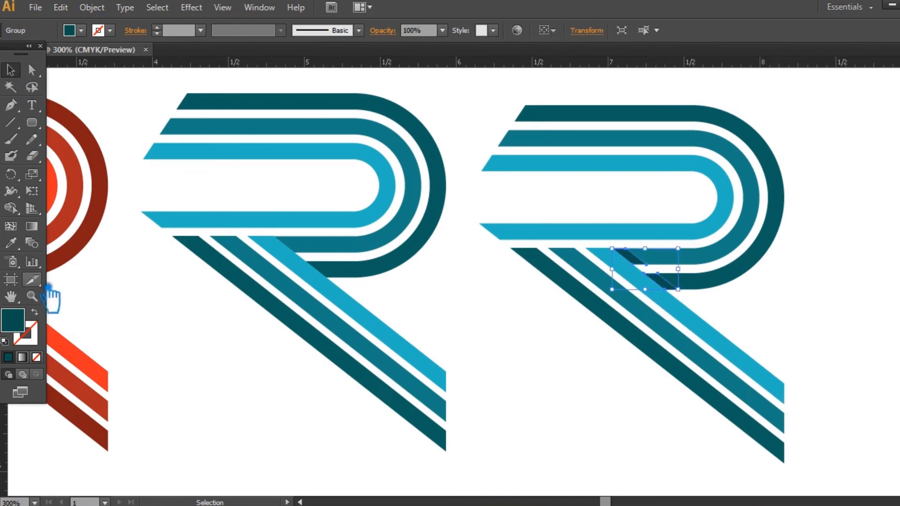
pyautogui.doubleClick(18, 328)
pyautogui.click(641, 220)
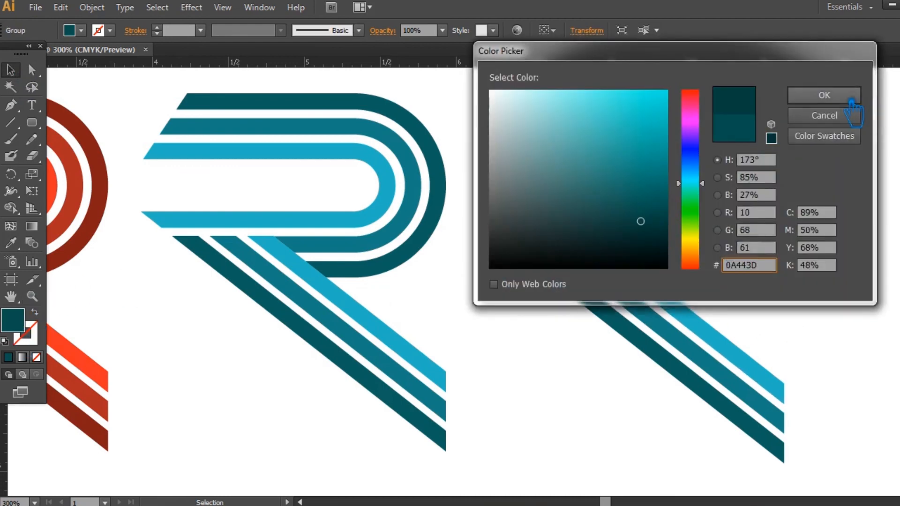
pyautogui.click(824, 95)
pyautogui.click(847, 253)
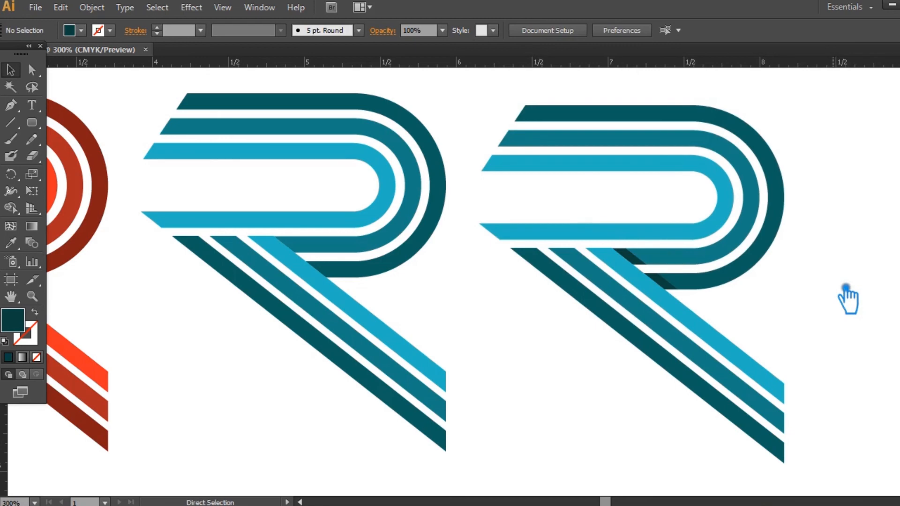
# Step: Recolour the innermost bowl band of the third R to light brown AE8D61
pyautogui.hotkey('ctrl', '-')
pyautogui.moveTo(817, 320); pyautogui.dragTo(884, 321)
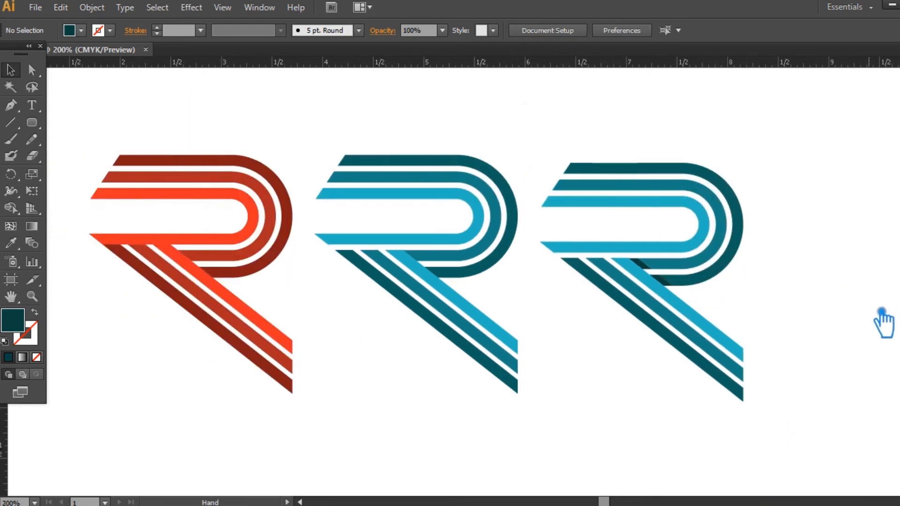
pyautogui.click(749, 244)
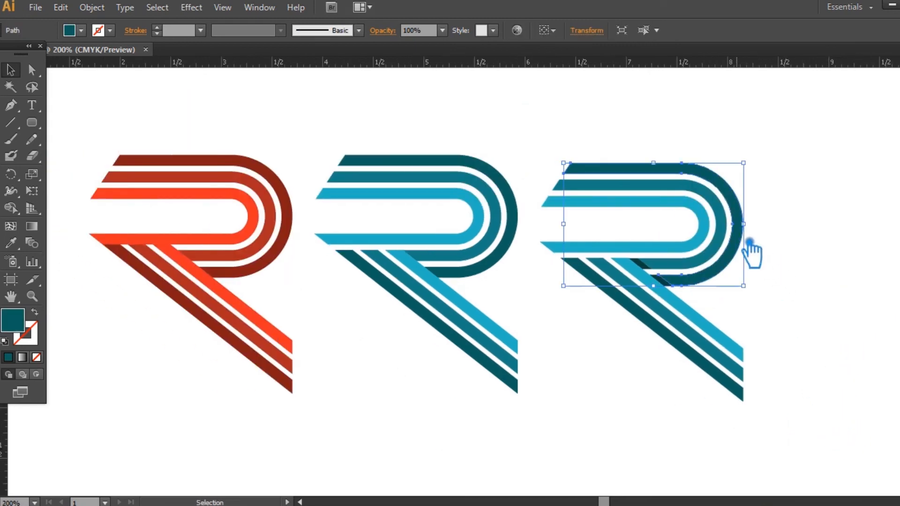
pyautogui.click(563, 225)
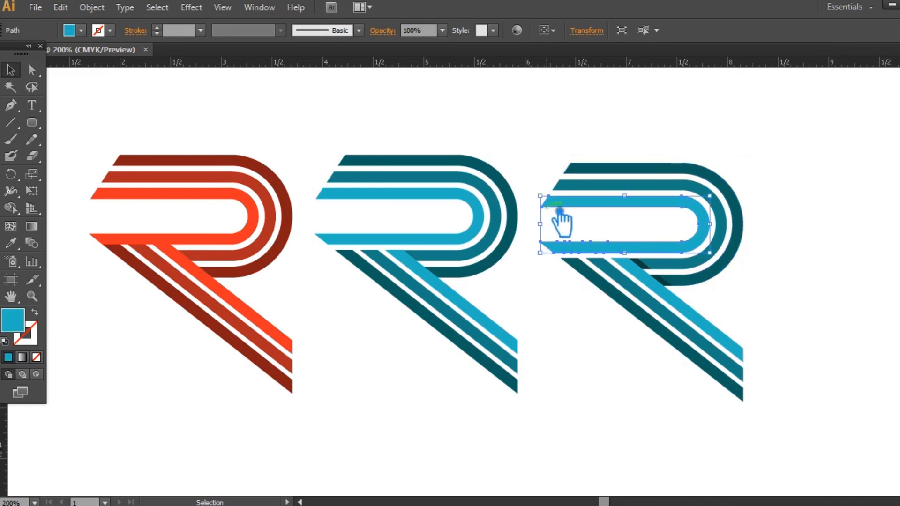
pyautogui.doubleClick(19, 323)
pyautogui.moveTo(699, 252)
pyautogui.mouseDown()
pyautogui.moveTo(703, 245)
pyautogui.moveTo(707, 261)
pyautogui.mouseUp()
pyautogui.moveTo(593, 157)
pyautogui.mouseDown()
pyautogui.moveTo(580, 144)
pyautogui.moveTo(589, 176)
pyautogui.moveTo(590, 157)
pyautogui.mouseUp()
pyautogui.click(818, 96)
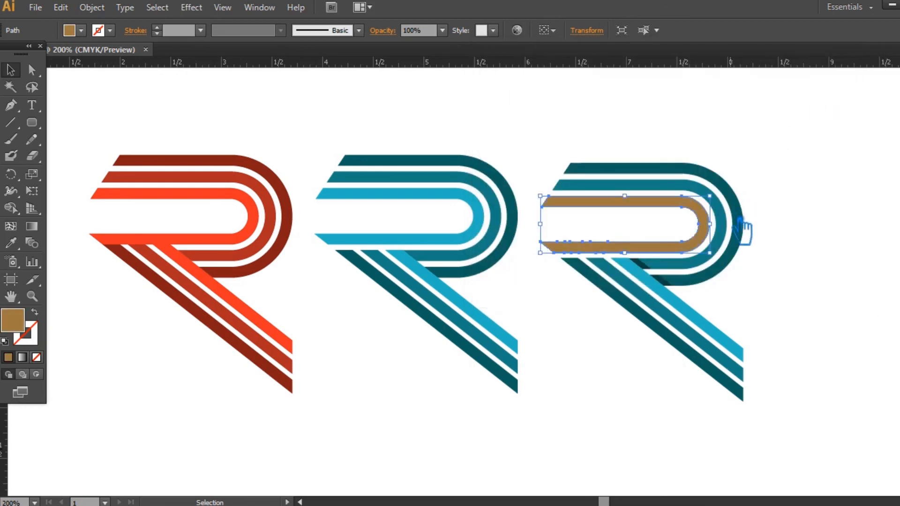
pyautogui.doubleClick(27, 327)
pyautogui.moveTo(621, 213); pyautogui.dragTo(567, 146)
pyautogui.click(824, 96)
pyautogui.click(811, 187)
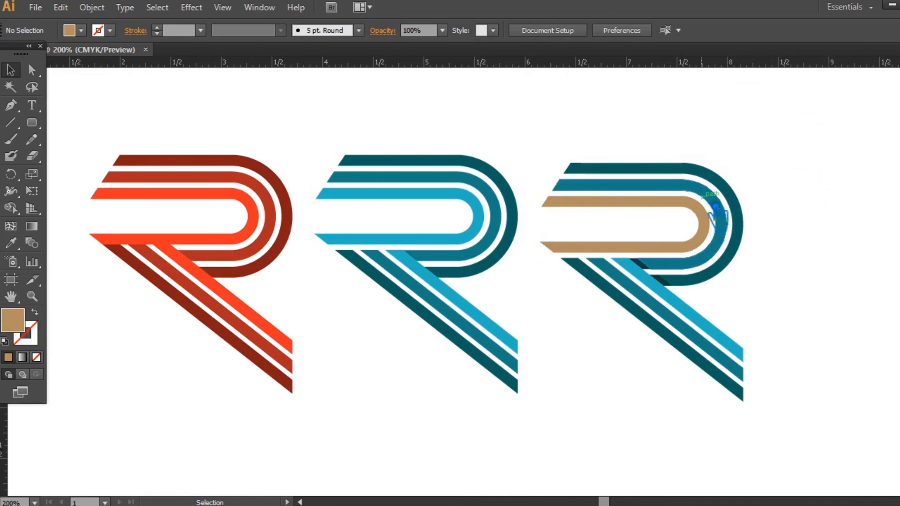
# Step: Fill the third R's middle bowl band with a slightly darker shade of the innermost band's brown
pyautogui.click(714, 206)
pyautogui.click(11, 244)
pyautogui.click(613, 217)
pyautogui.doubleClick(26, 328)
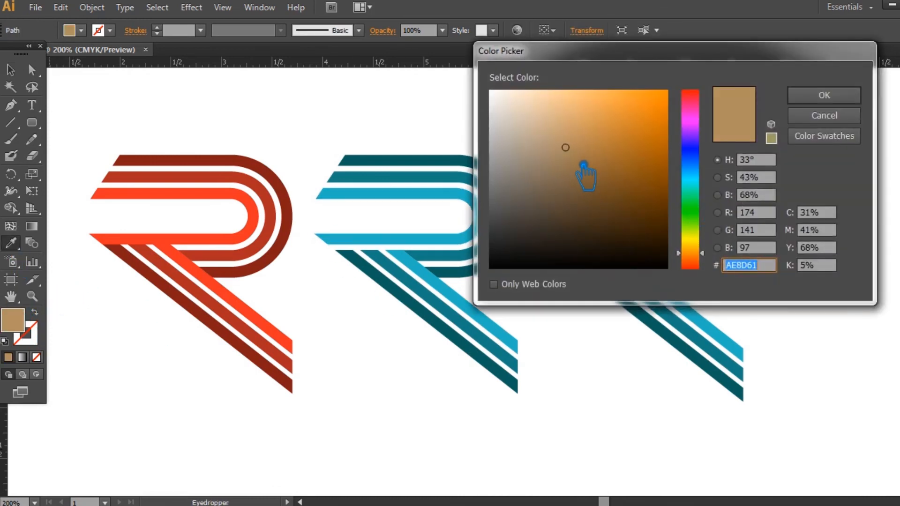
pyautogui.press('Return')
pyautogui.click(11, 71)
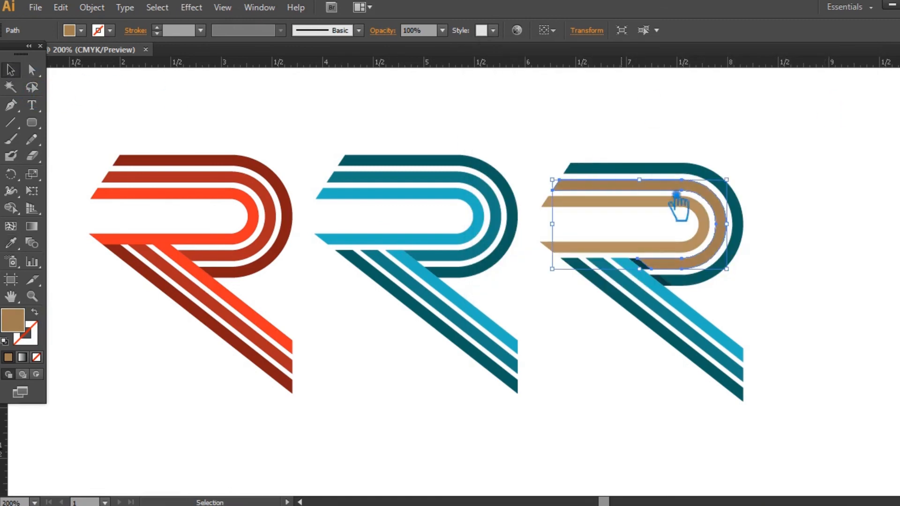
# Step: Sample the middle band's brown for the third R's outer bowl band and darken it to 87694B
pyautogui.click(684, 168)
pyautogui.click(12, 243)
pyautogui.click(672, 196)
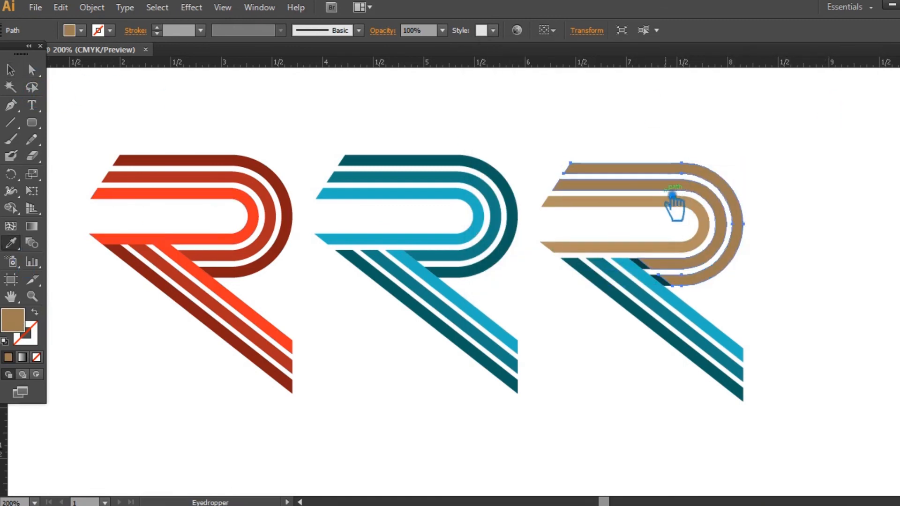
pyautogui.doubleClick(14, 321)
pyautogui.click(588, 186)
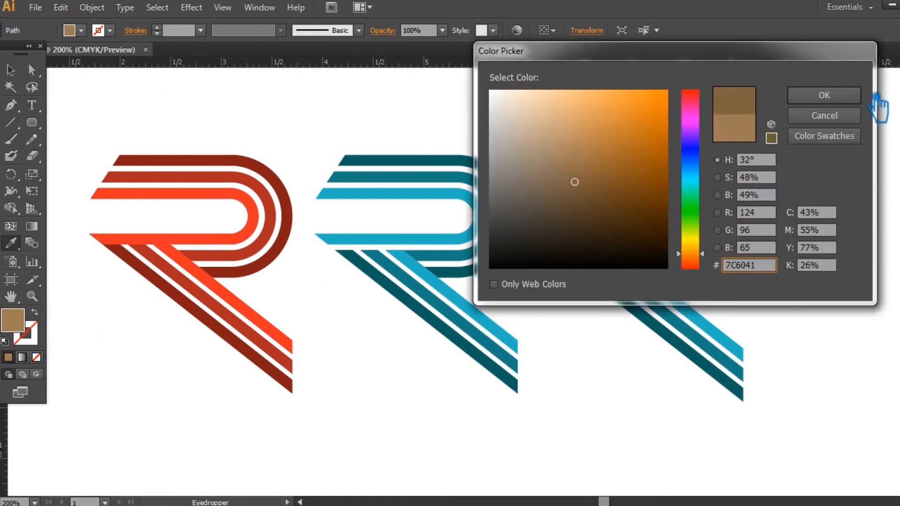
pyautogui.press('Return')
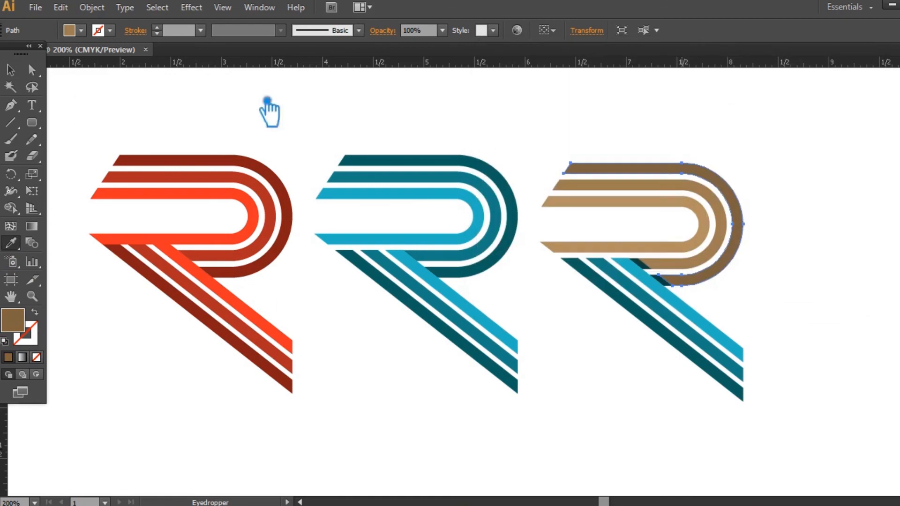
pyautogui.doubleClick(23, 321)
pyautogui.click(569, 176)
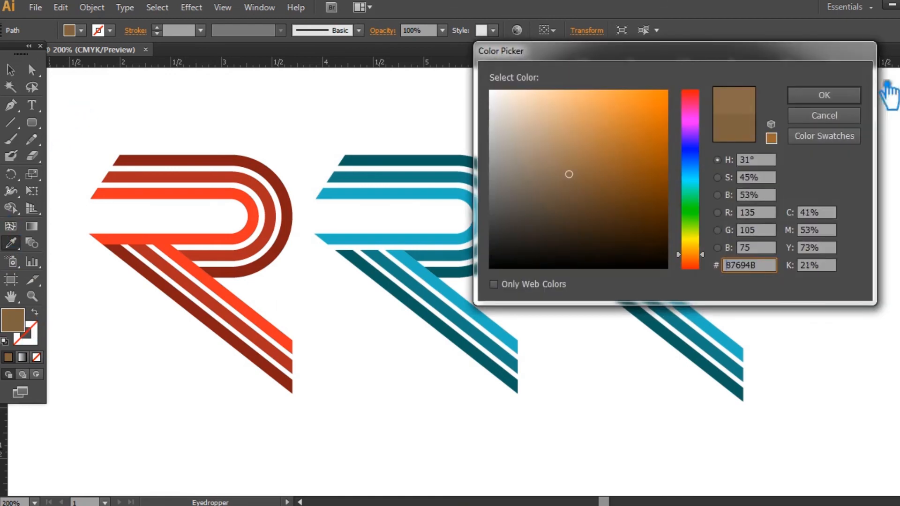
pyautogui.click(824, 95)
pyautogui.click(574, 266)
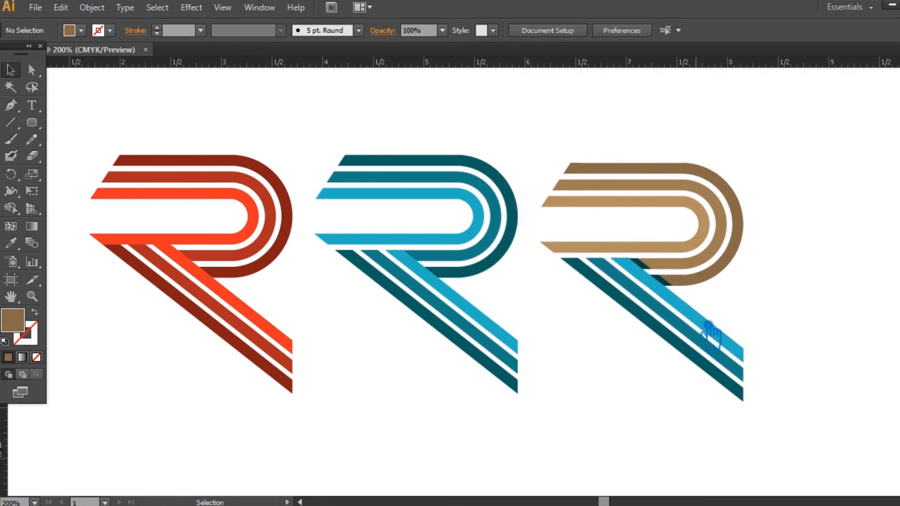
# Step: Colour the third R's upper, middle and lower diagonal legs with the browns of the inner, middle and outer bowl bands respectively
pyautogui.click(707, 332)
pyautogui.click(558, 203)
pyautogui.click(12, 70)
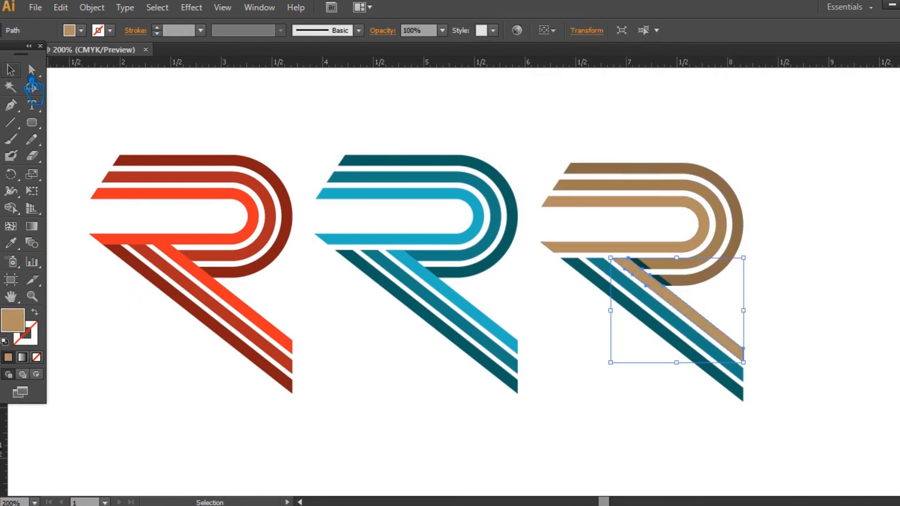
pyautogui.click(696, 341)
pyautogui.click(10, 243)
pyautogui.click(689, 201)
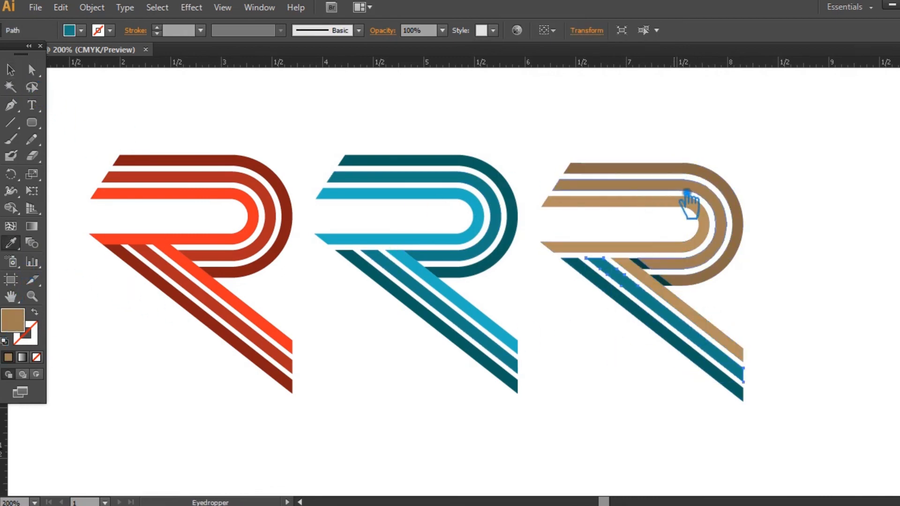
pyautogui.click(10, 71)
pyautogui.click(671, 337)
pyautogui.click(10, 243)
pyautogui.click(736, 202)
pyautogui.click(707, 145)
# Step: Fill the grouped overlap pieces beside the upper leg with a darker shade of the outer bowl band's brown
pyautogui.click(655, 274)
pyautogui.click(12, 243)
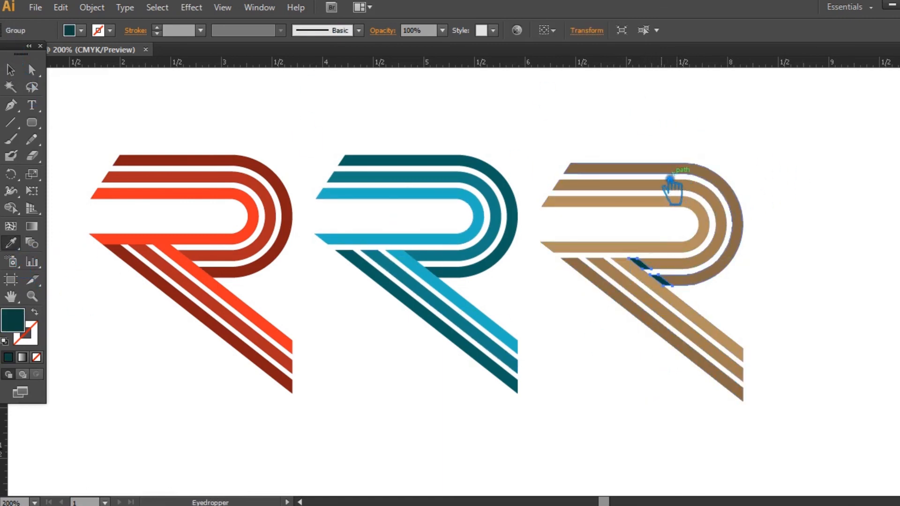
pyautogui.click(673, 187)
pyautogui.doubleClick(24, 323)
pyautogui.click(577, 193)
pyautogui.click(822, 94)
pyautogui.click(11, 71)
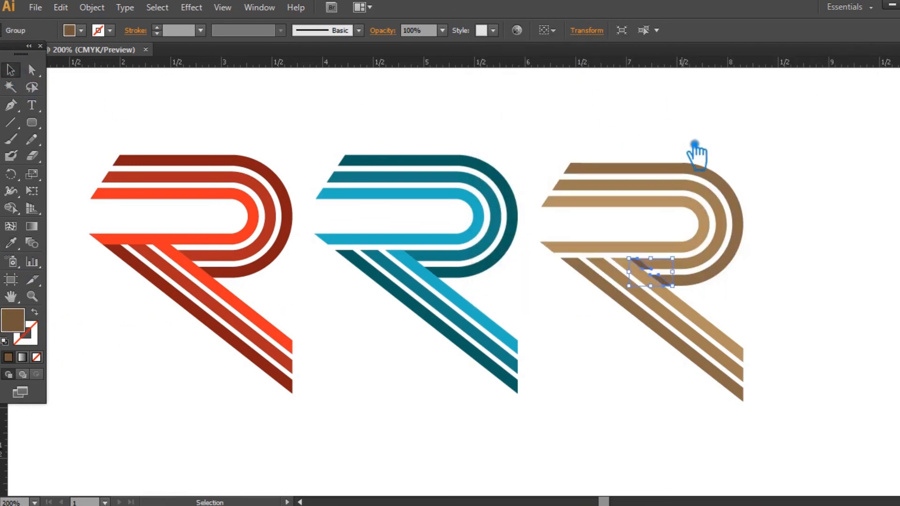
pyautogui.click(684, 145)
# Step: Delete the surplus anchor points along the lower arm of the brown R's innermost bowl band
pyautogui.moveTo(809, 422); pyautogui.dragTo(583, 135)
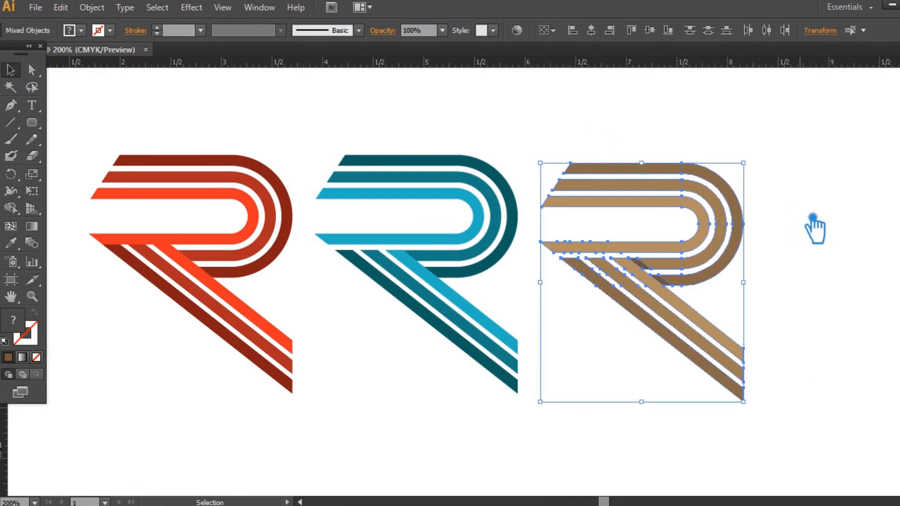
pyautogui.click(604, 243)
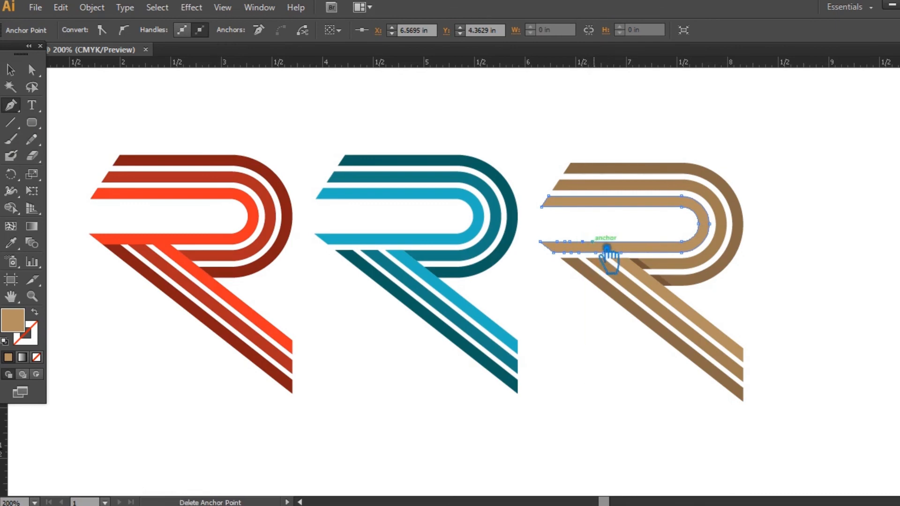
pyautogui.click(571, 247)
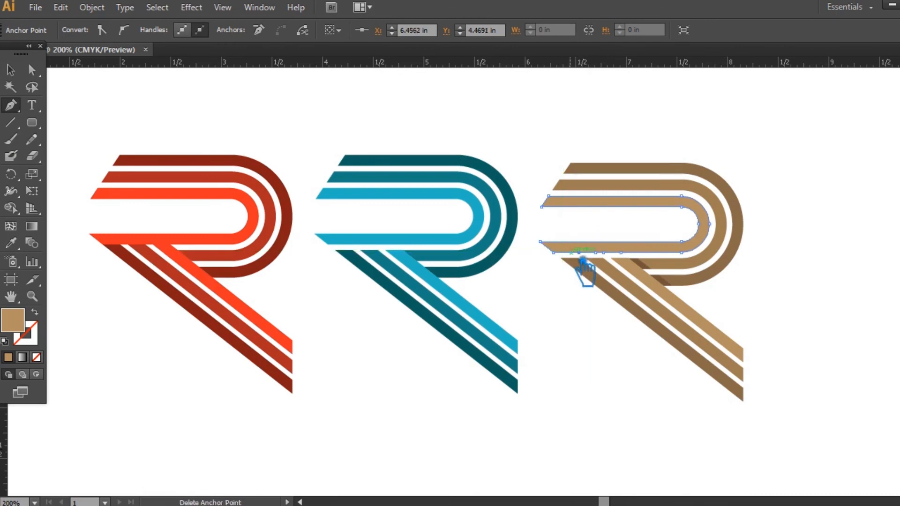